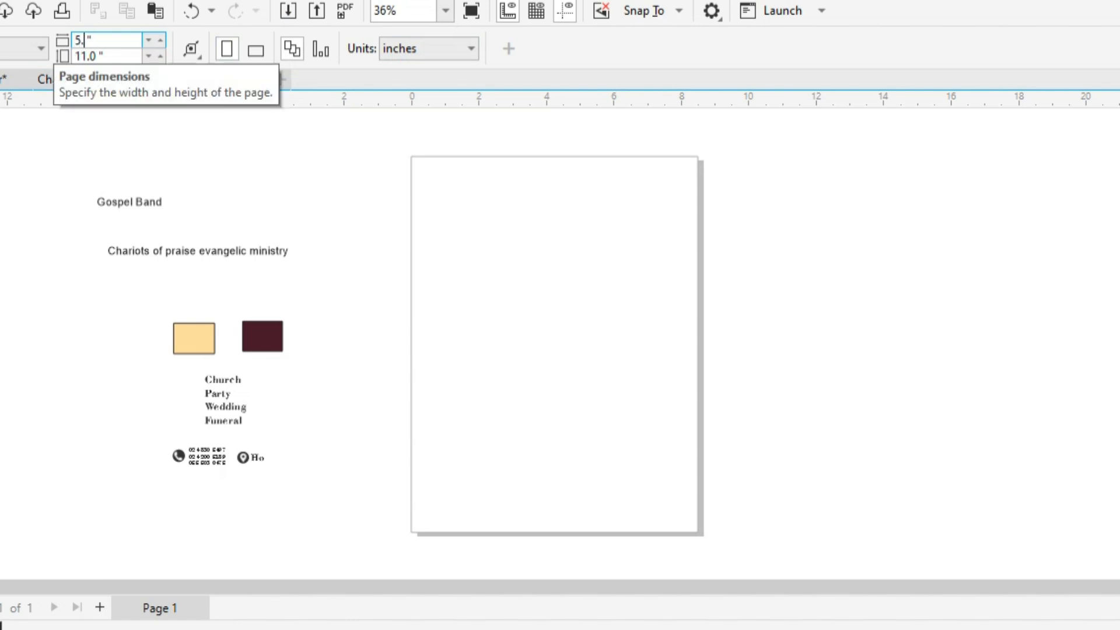
Set the page size to 5.5 × 8.5 inches and add a rectangle framing the whole page
double_click(76, 56)
text(8)
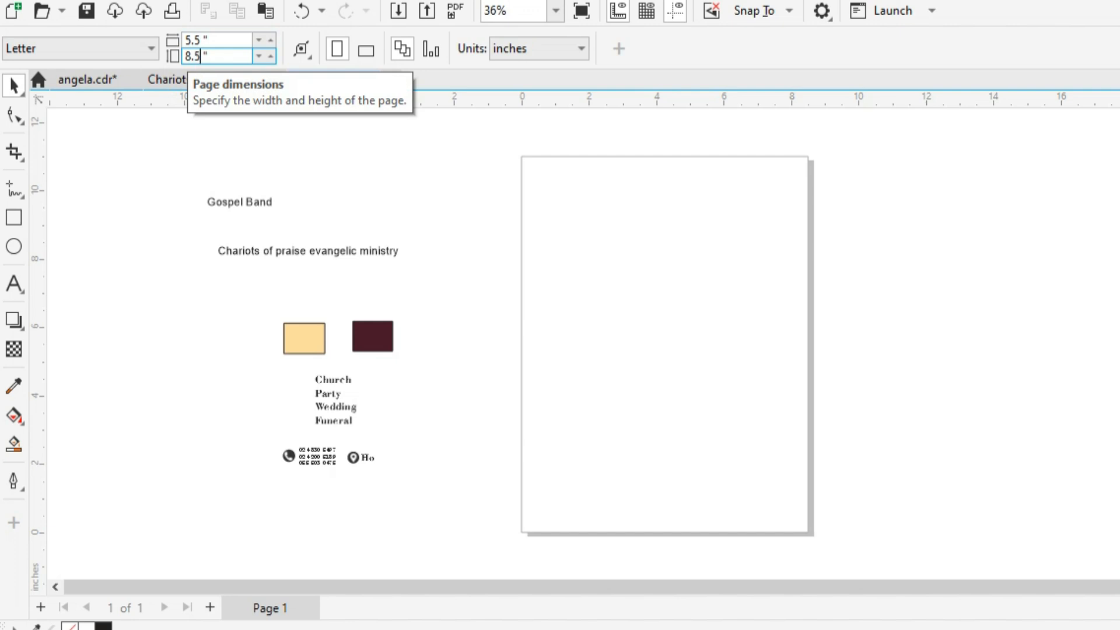
key(Return)
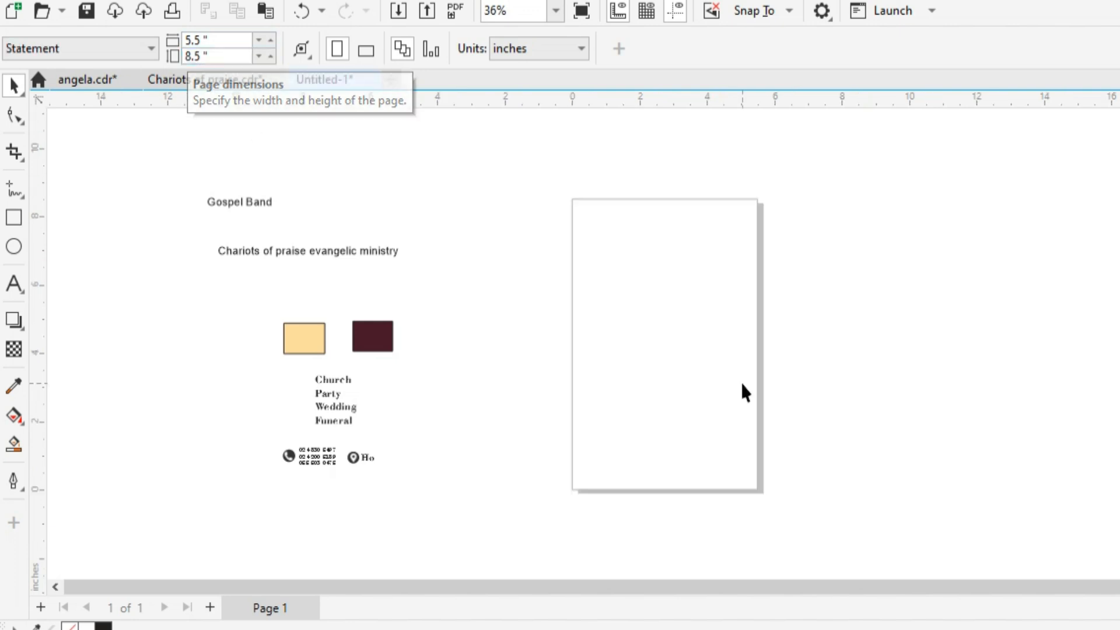
double_click(14, 218)
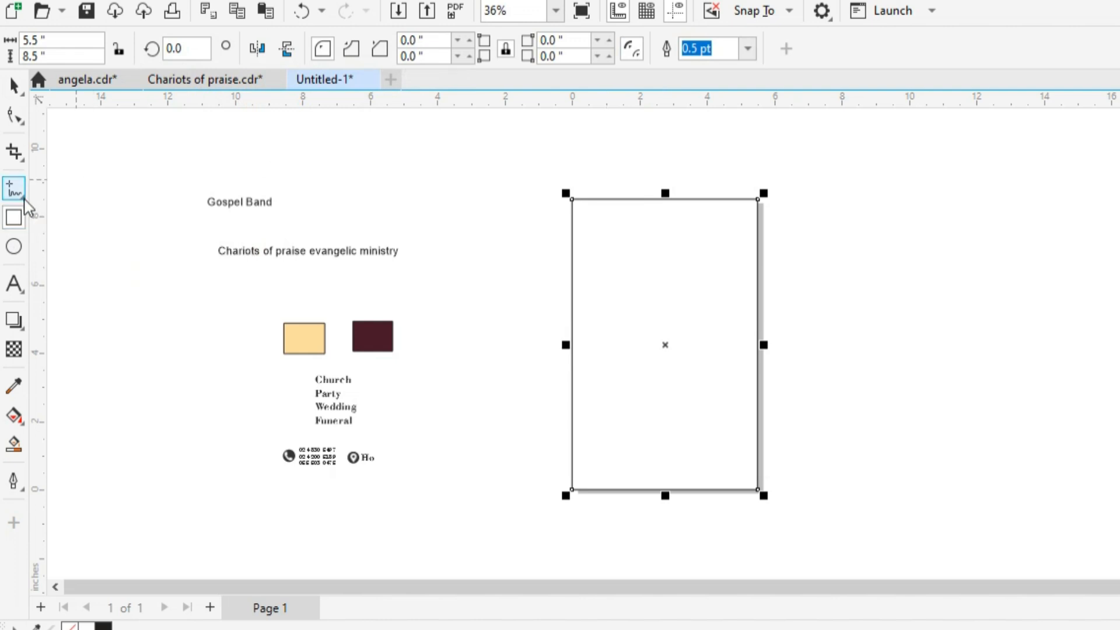
Draw a closed four-sided Pen shape over the page's lower part, with its top edge sloping down from left to right
click(23, 198)
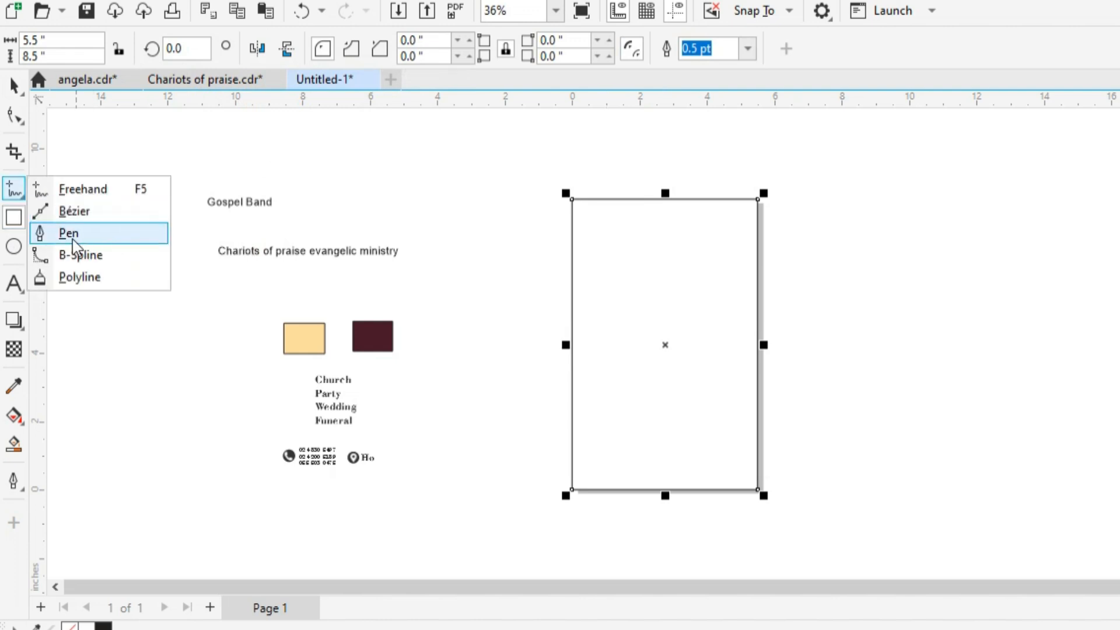
click(22, 217)
click(23, 195)
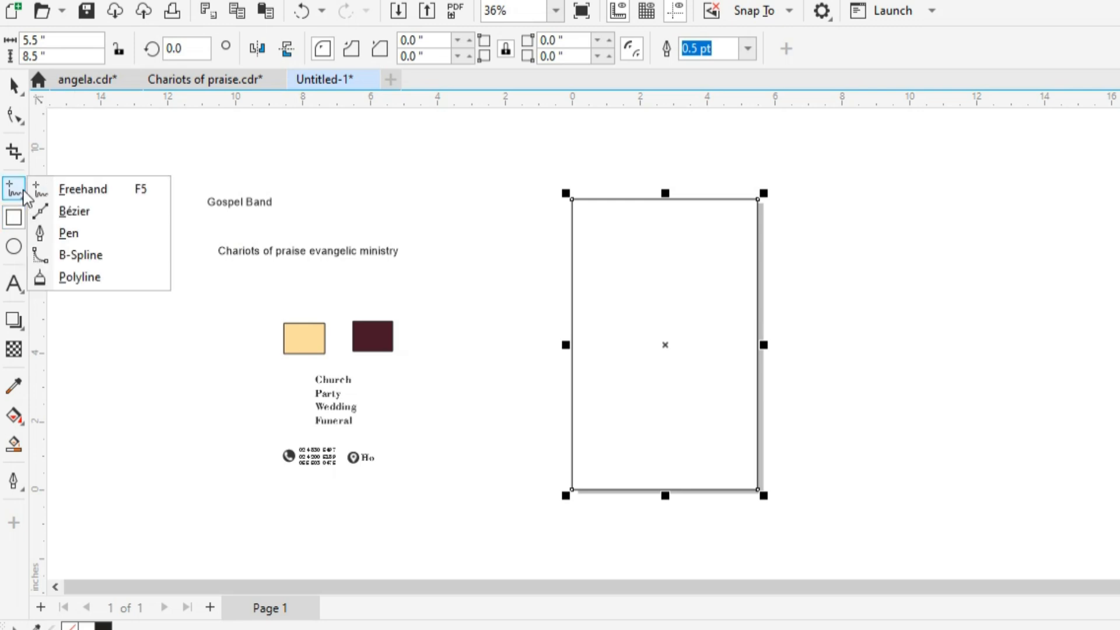
click(65, 233)
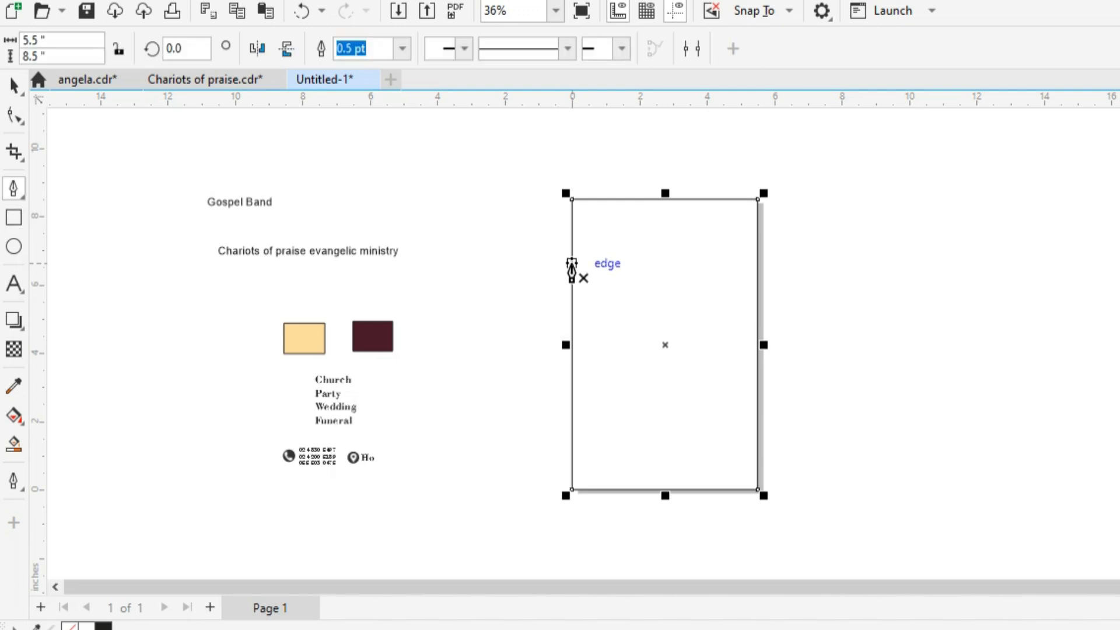
click(571, 278)
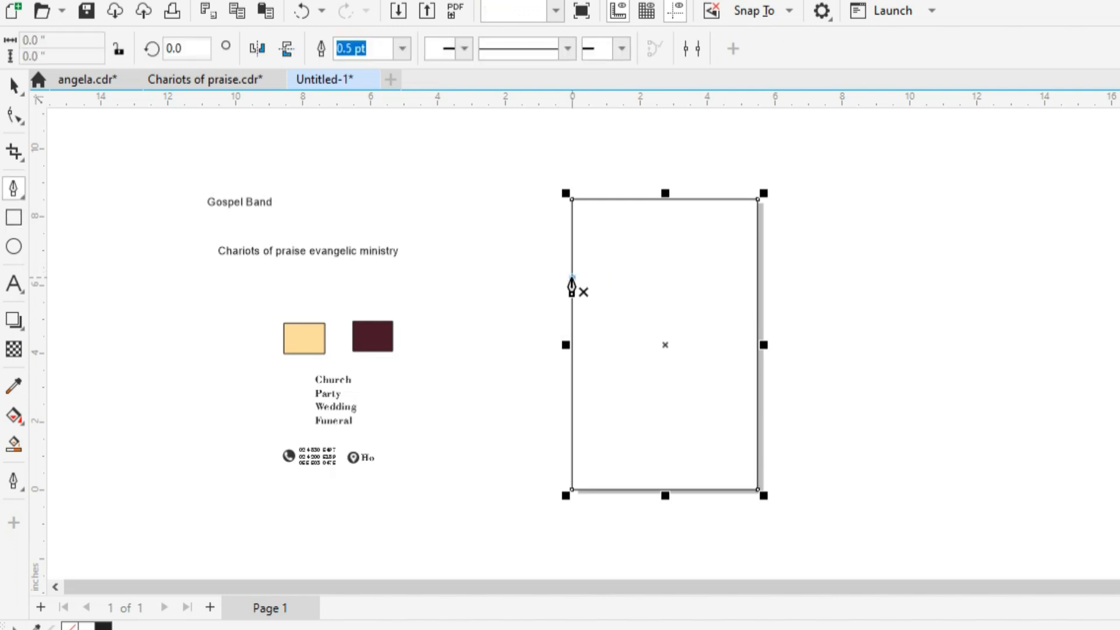
double_click(571, 490)
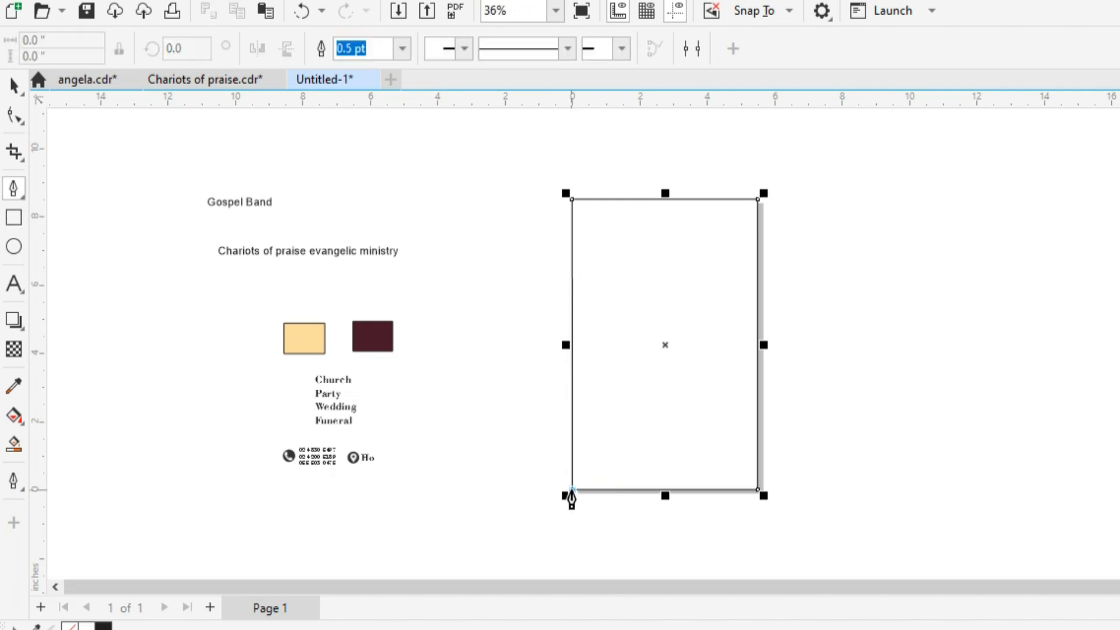
click(758, 490)
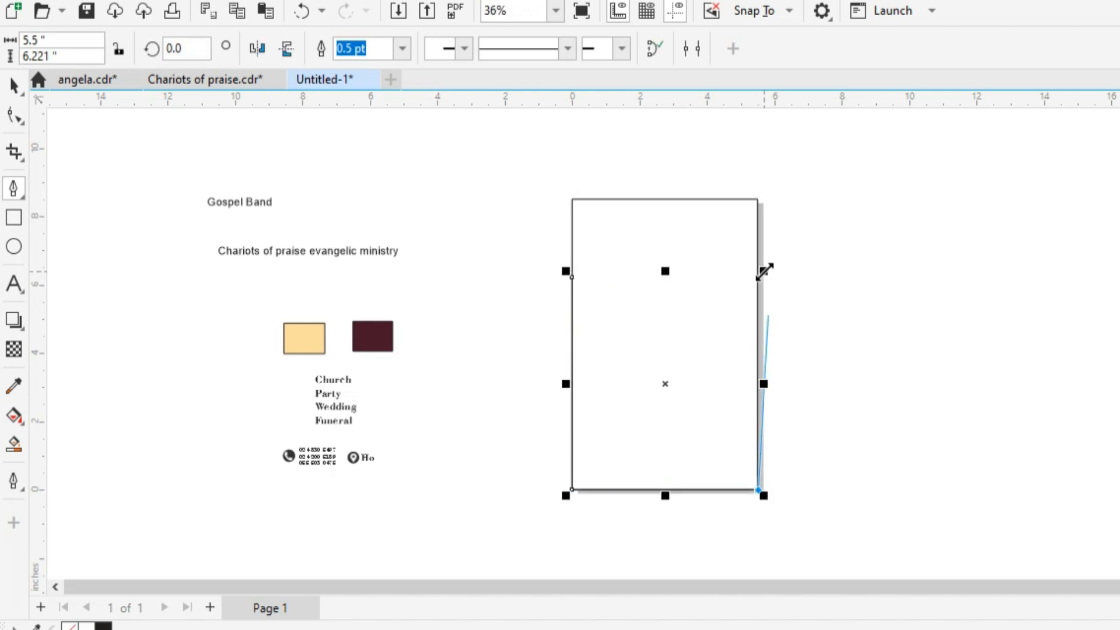
click(757, 325)
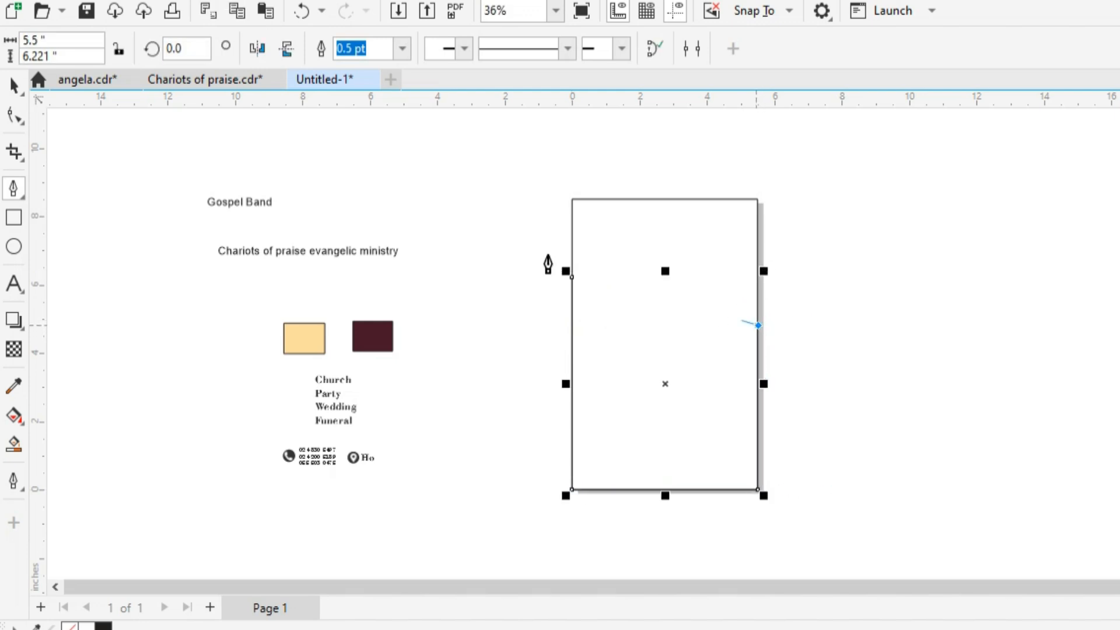
click(571, 277)
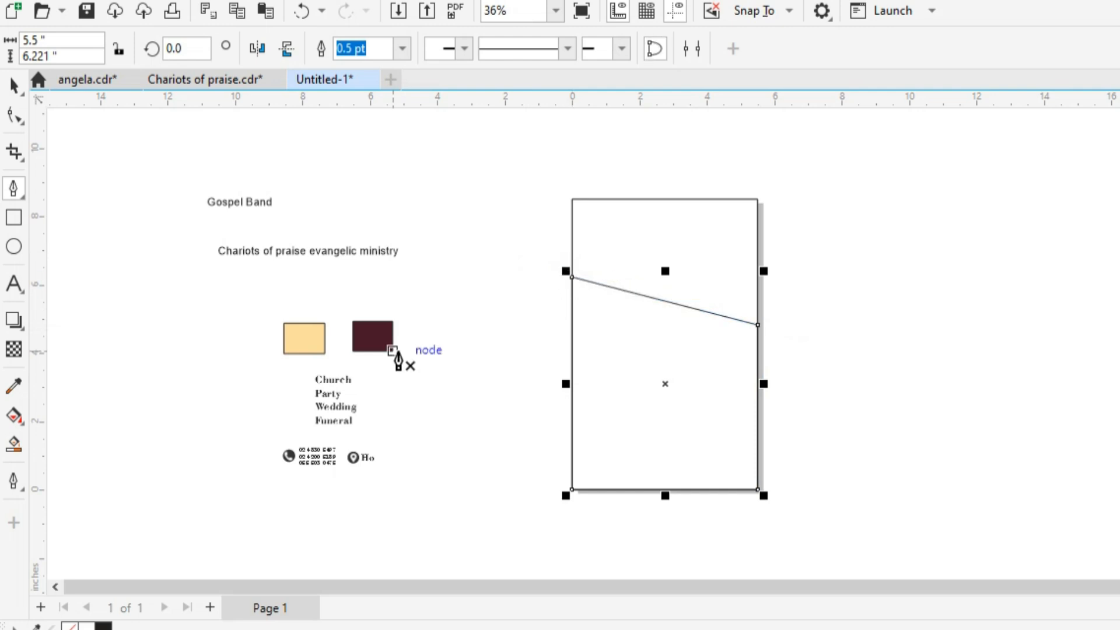
key(space)
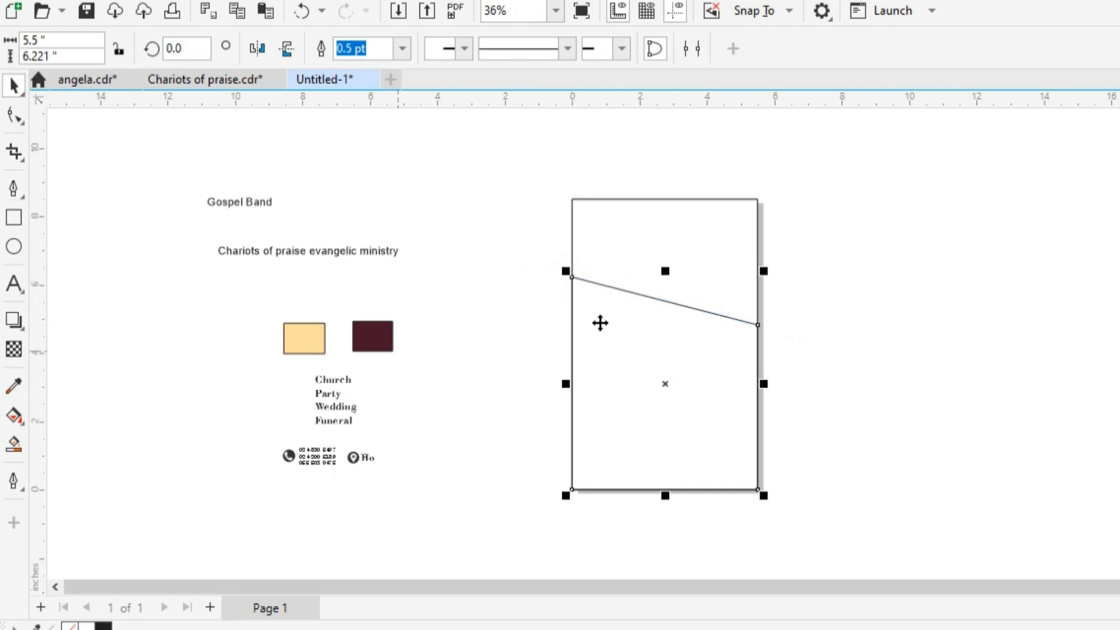
click(523, 323)
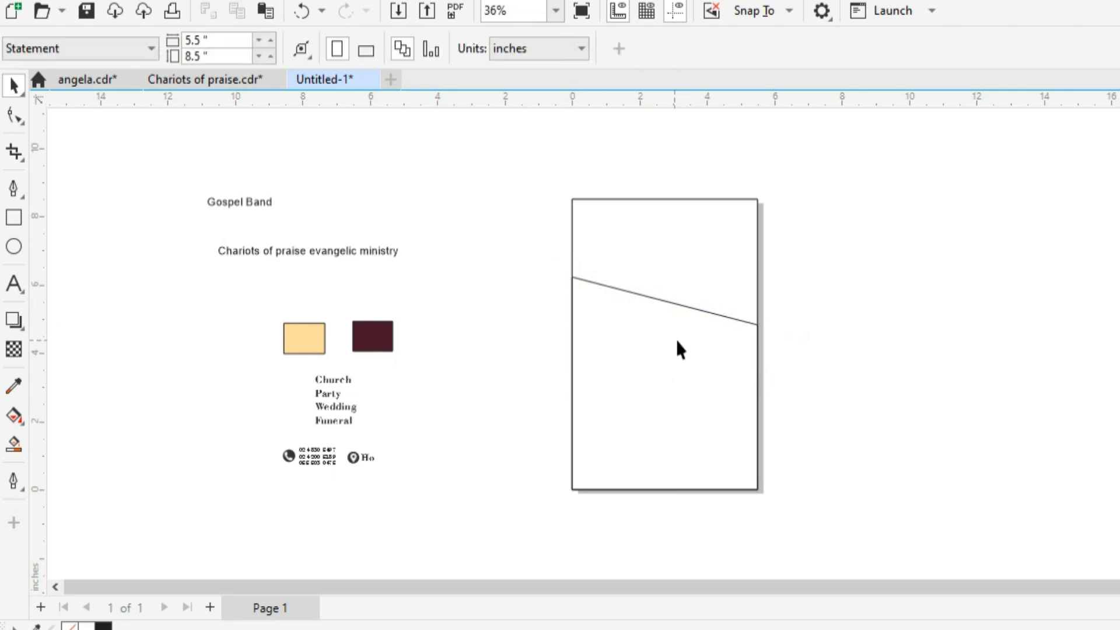
Fill the sloped shape with the dark maroon of the sample swatch, R71 G23 B39
click(612, 360)
click(373, 335)
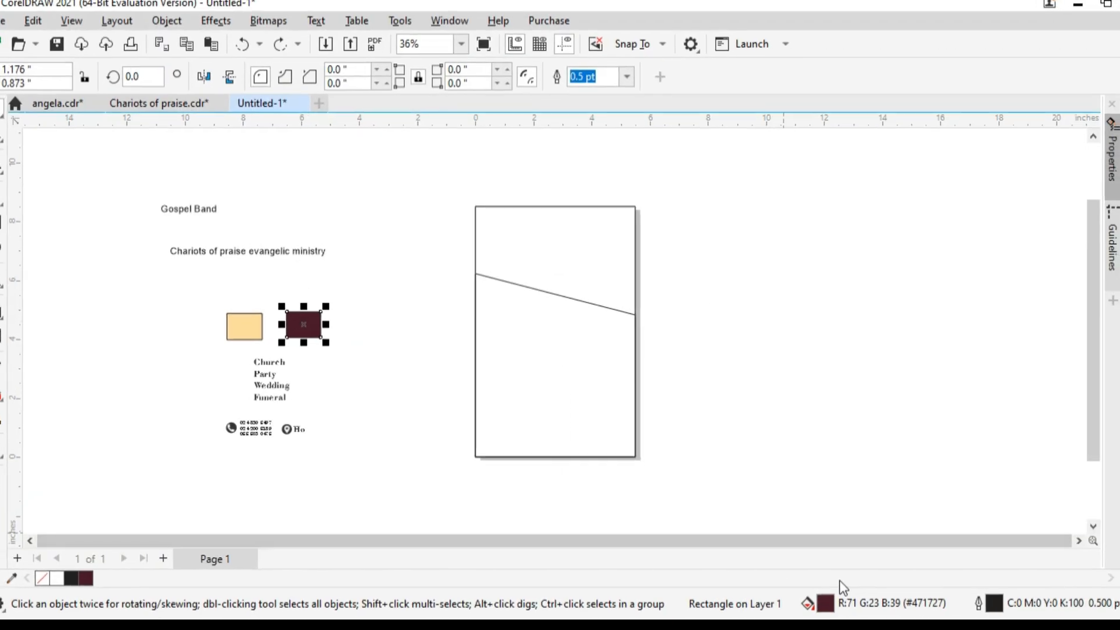
drag(827, 604, 551, 367)
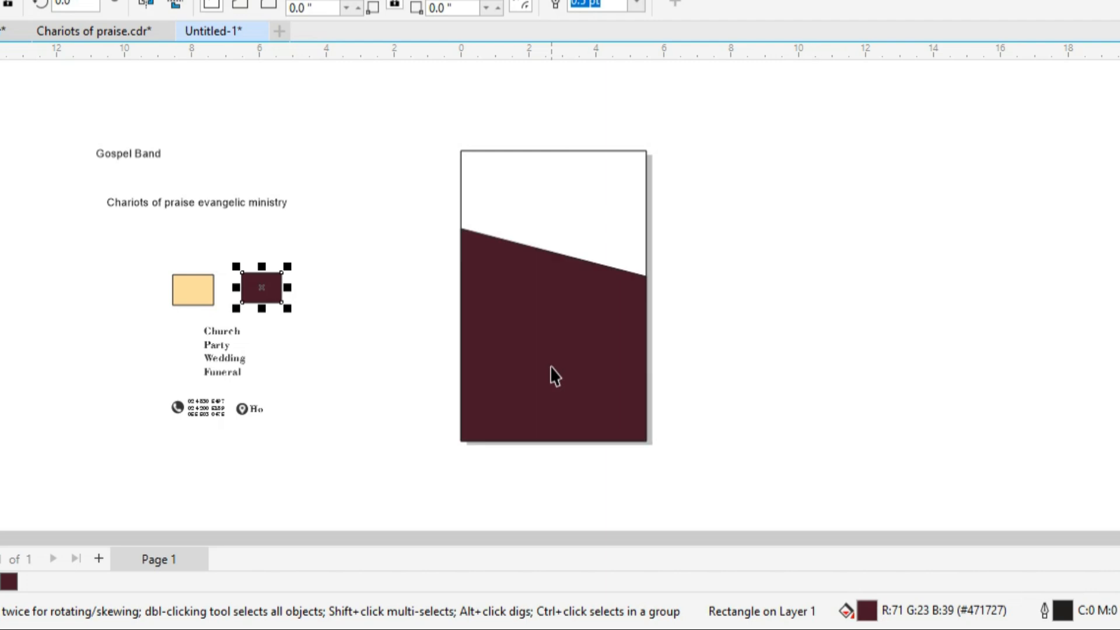
click(378, 343)
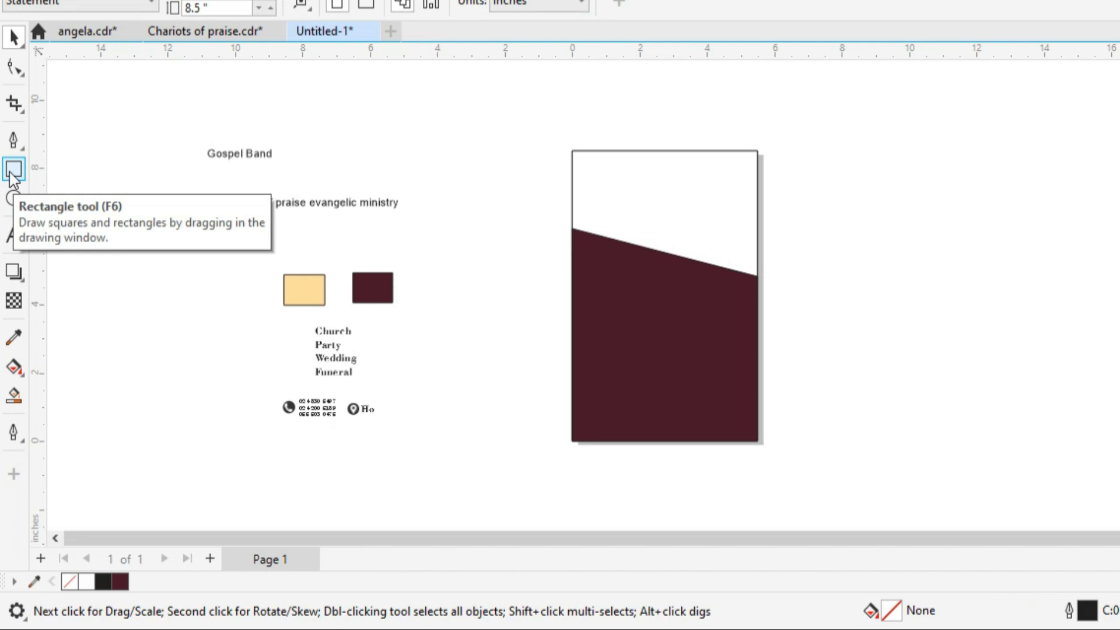
Draw a full-width rectangular band about 0.9 inches high across the maroon shape, starting at the slope's lower end
click(11, 172)
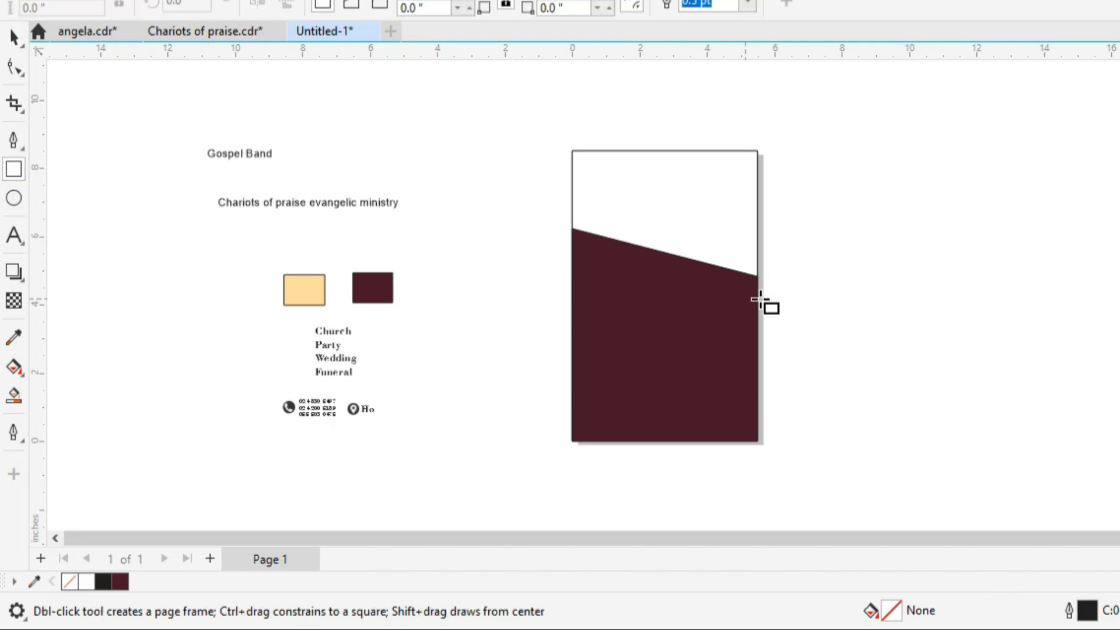
drag(757, 275, 571, 308)
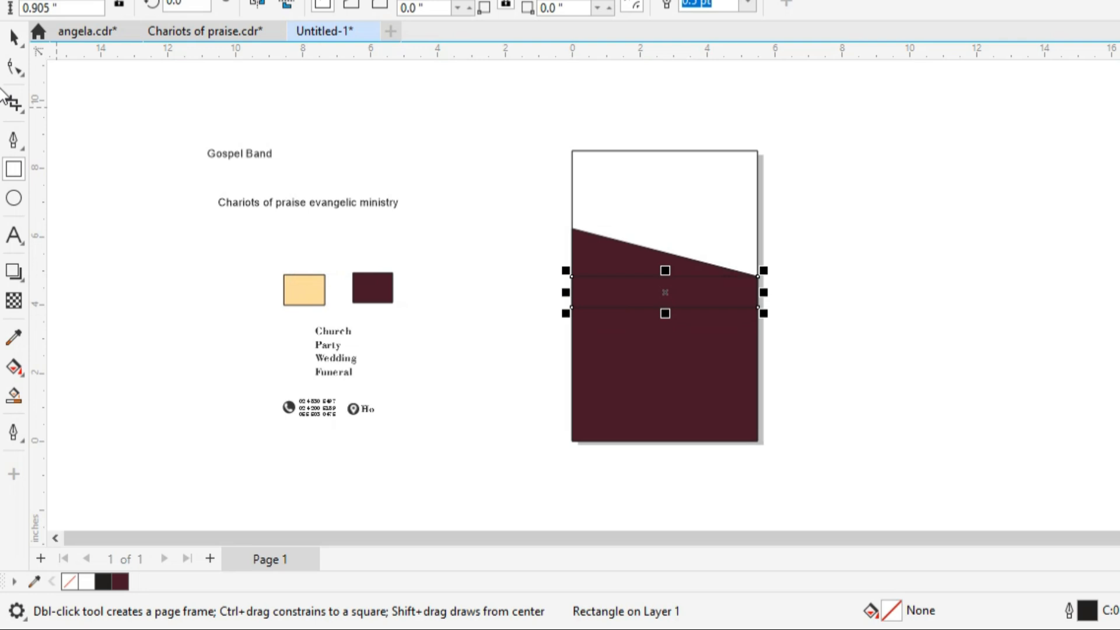
click(14, 38)
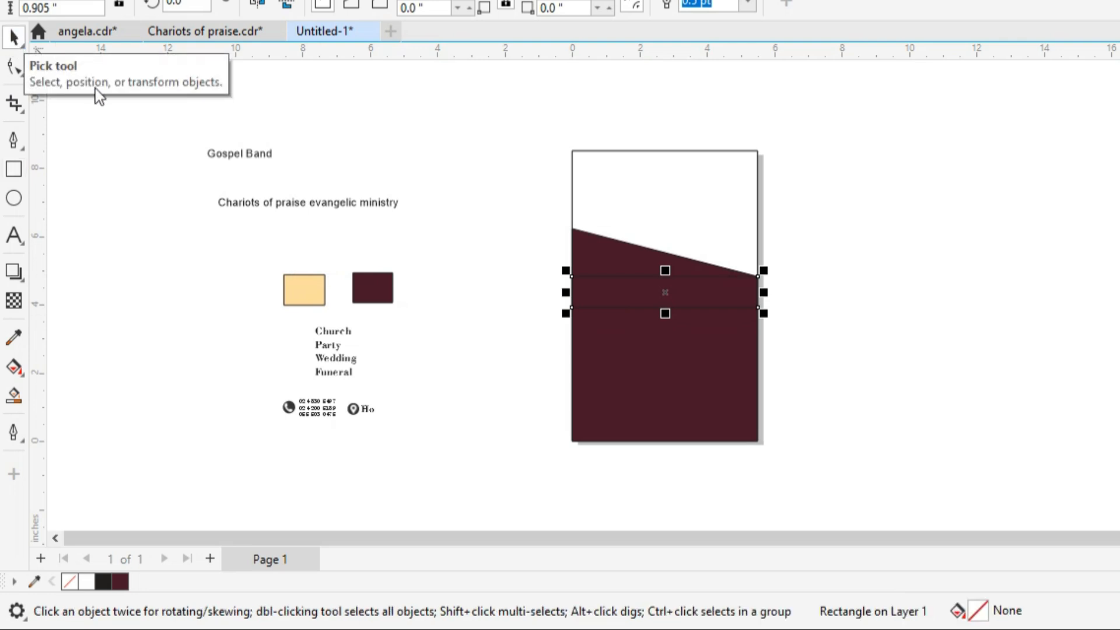
Fill the band with the cream of the sample swatch, R254 G221 B154, and remove the band's outline
click(306, 288)
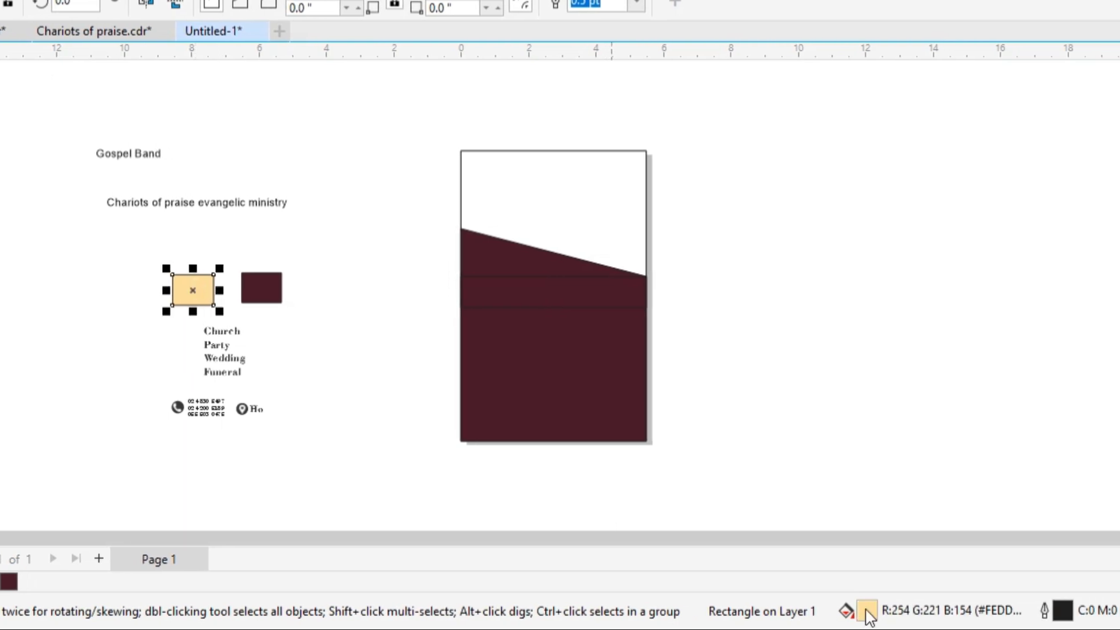
drag(584, 313, 538, 288)
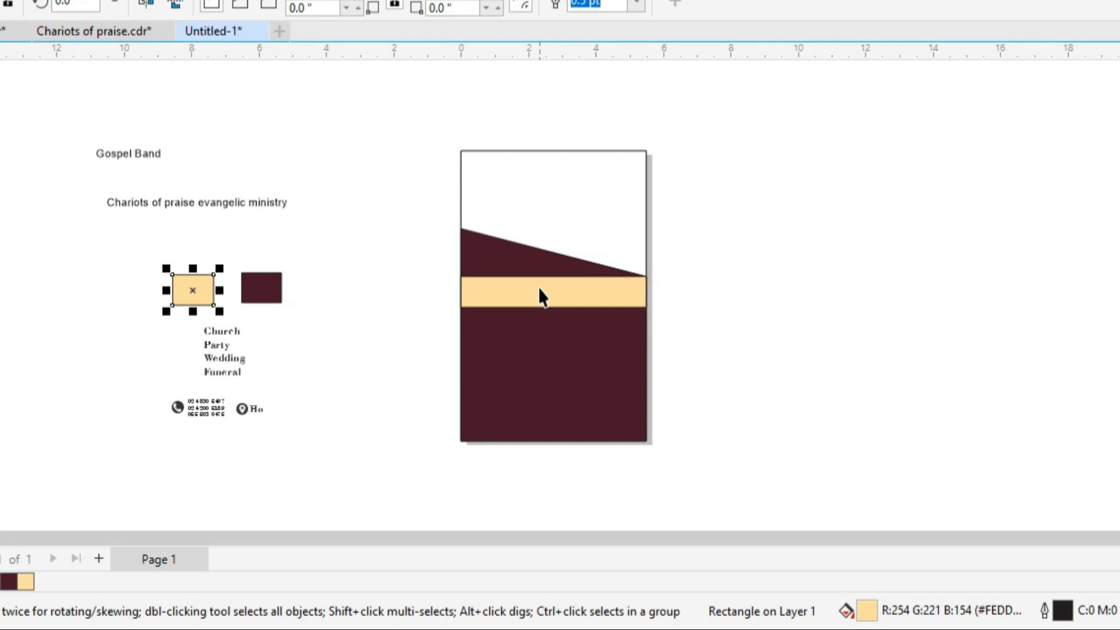
click(594, 291)
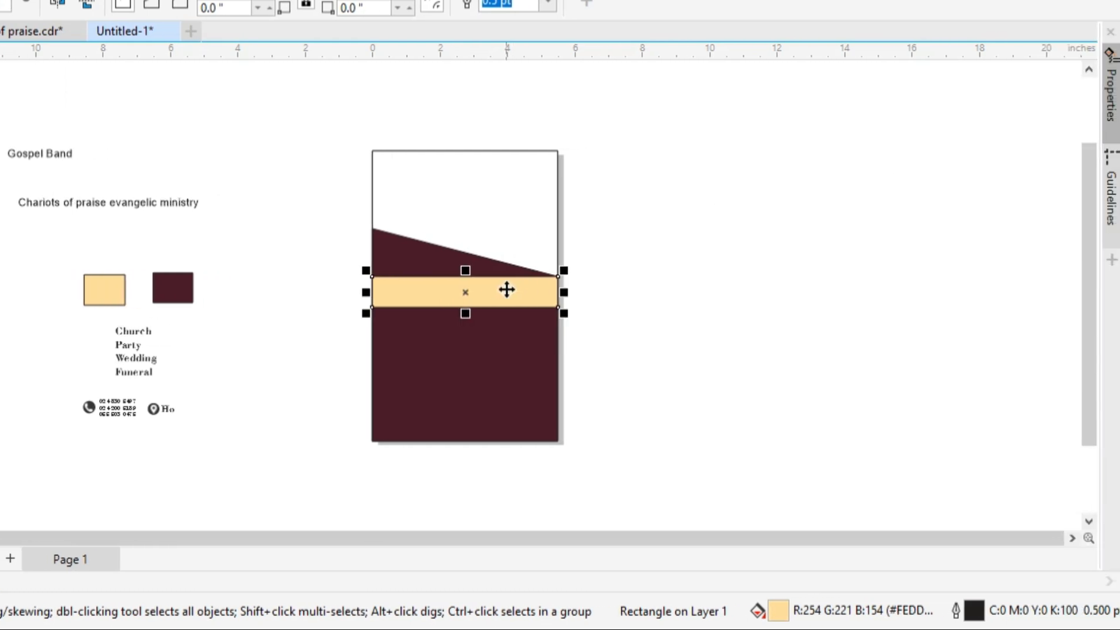
right_click(1113, 98)
click(648, 270)
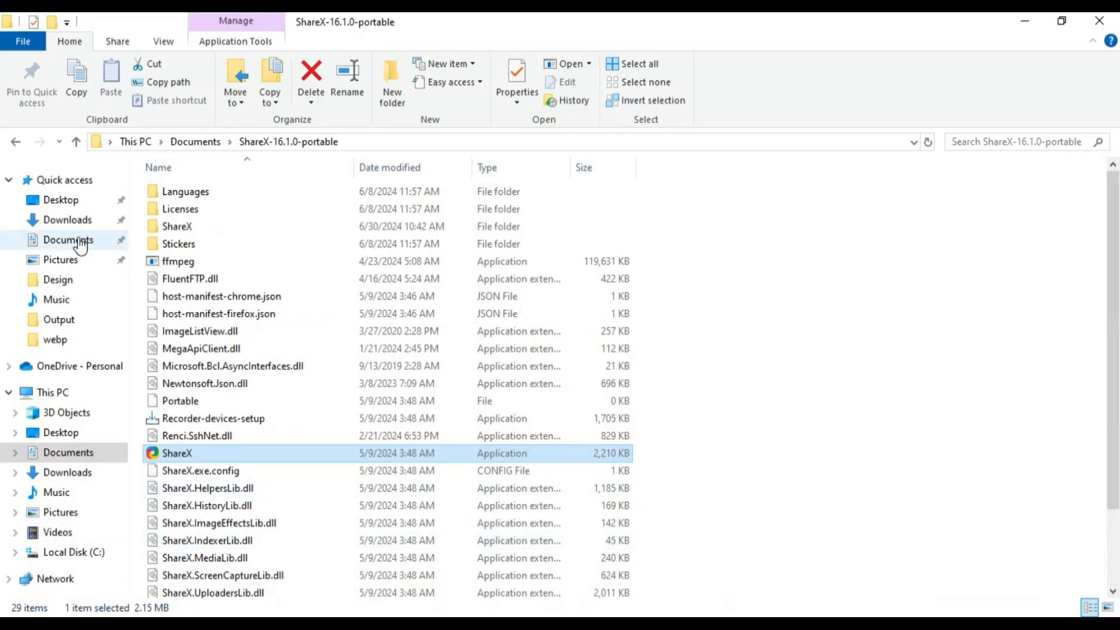
In File Explorer, copy the three WhatsApp images ending in b0597ad8, 5a8afcc5 and bab9eb23 from the Documents folder
click(80, 244)
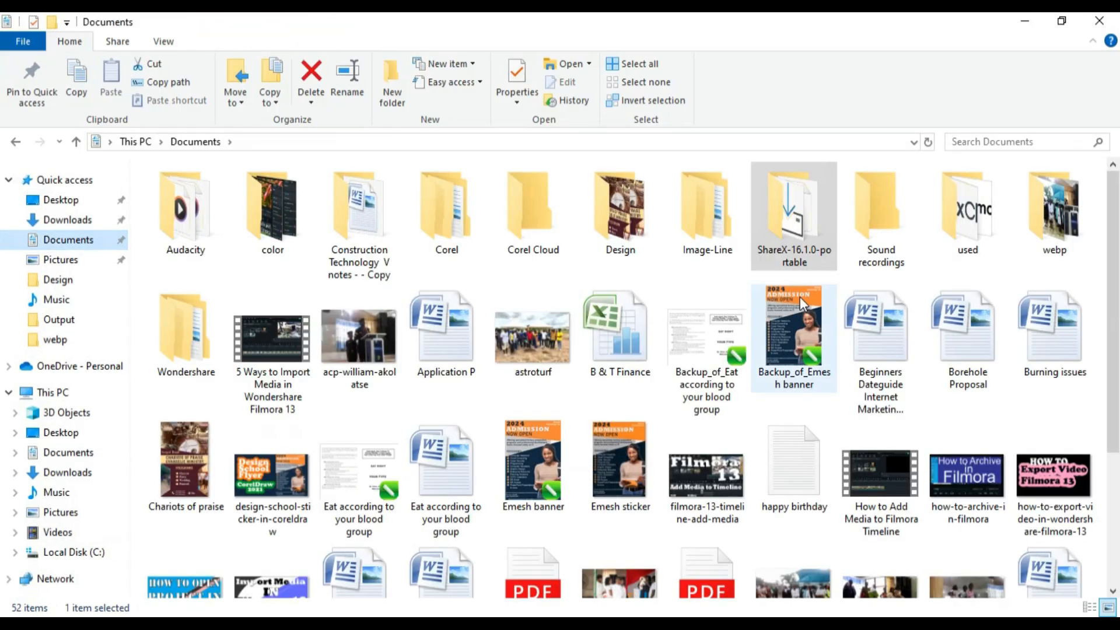
drag(1115, 292, 1118, 429)
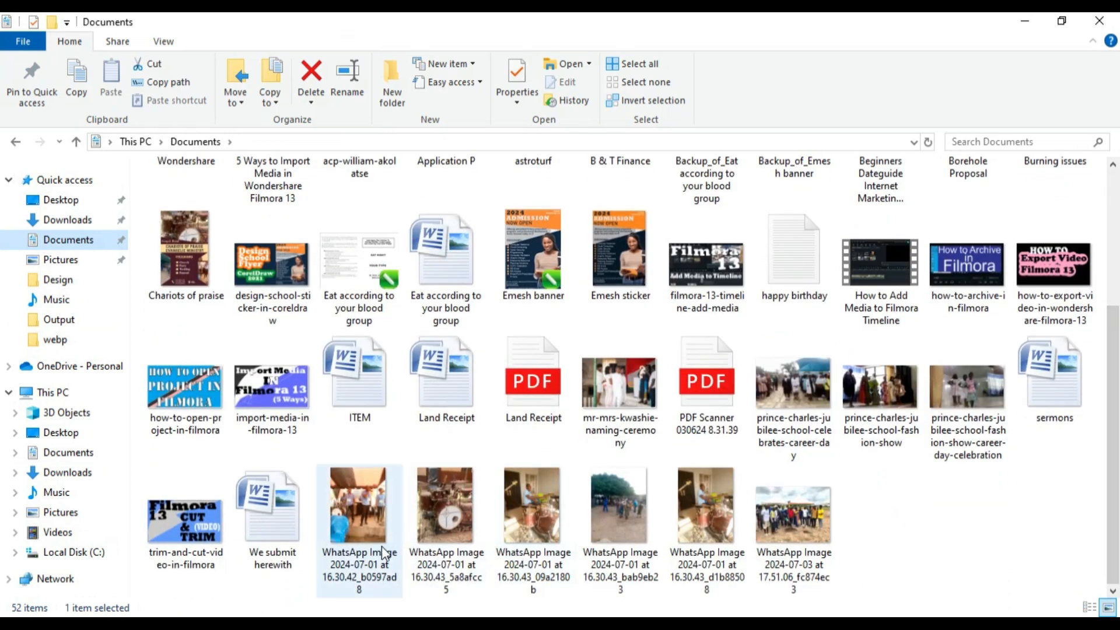
drag(868, 534, 664, 511)
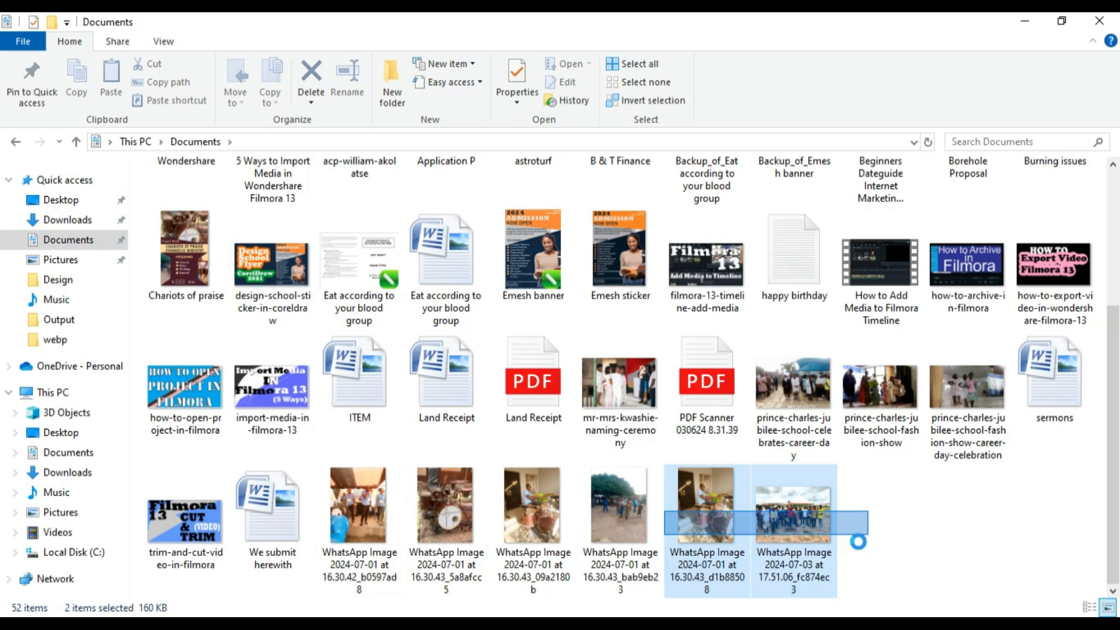
click(718, 463)
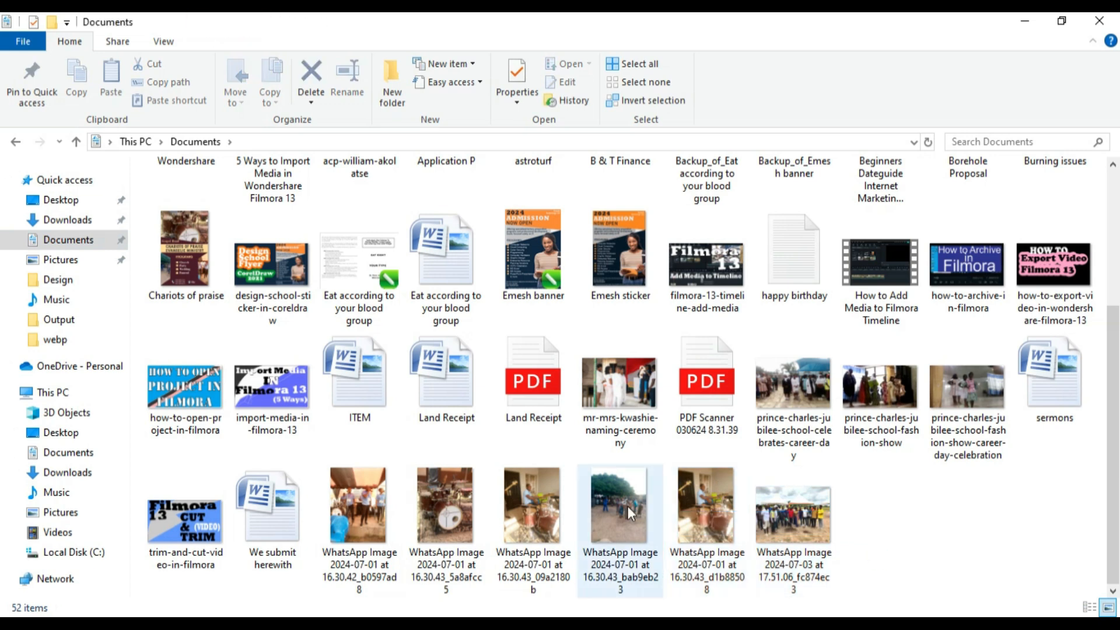
click(364, 509)
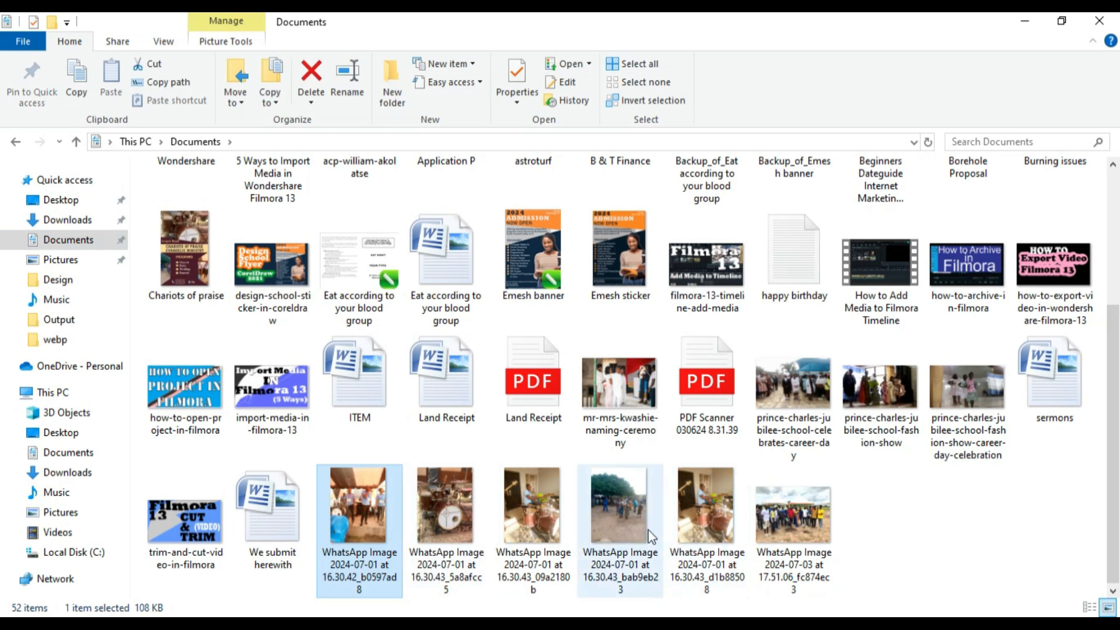
ctrl+click(624, 527)
ctrl+click(436, 520)
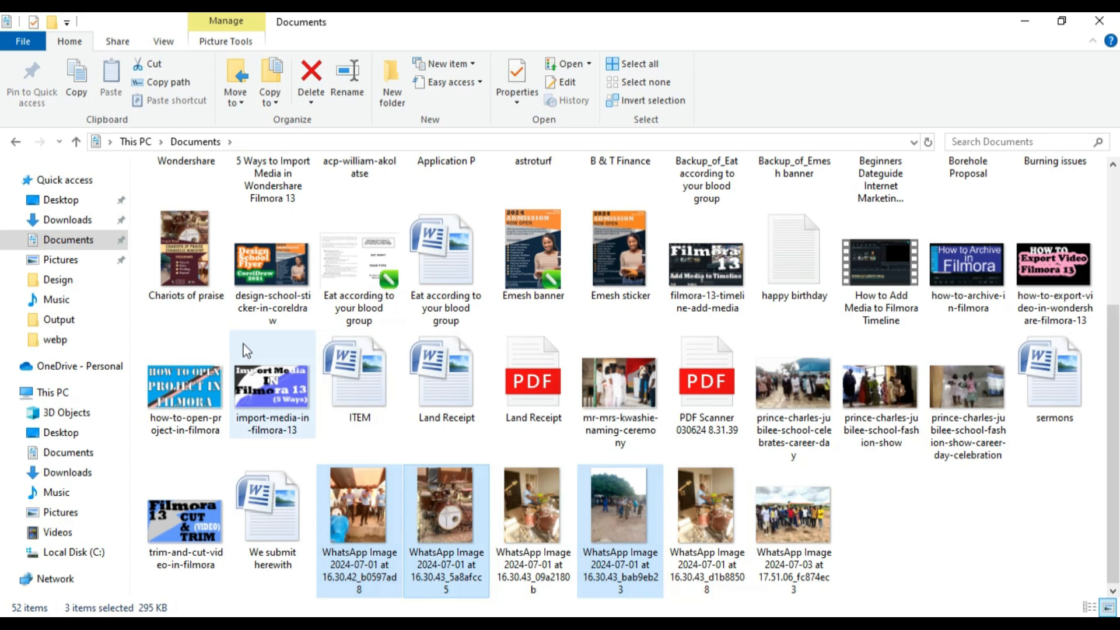
click(70, 76)
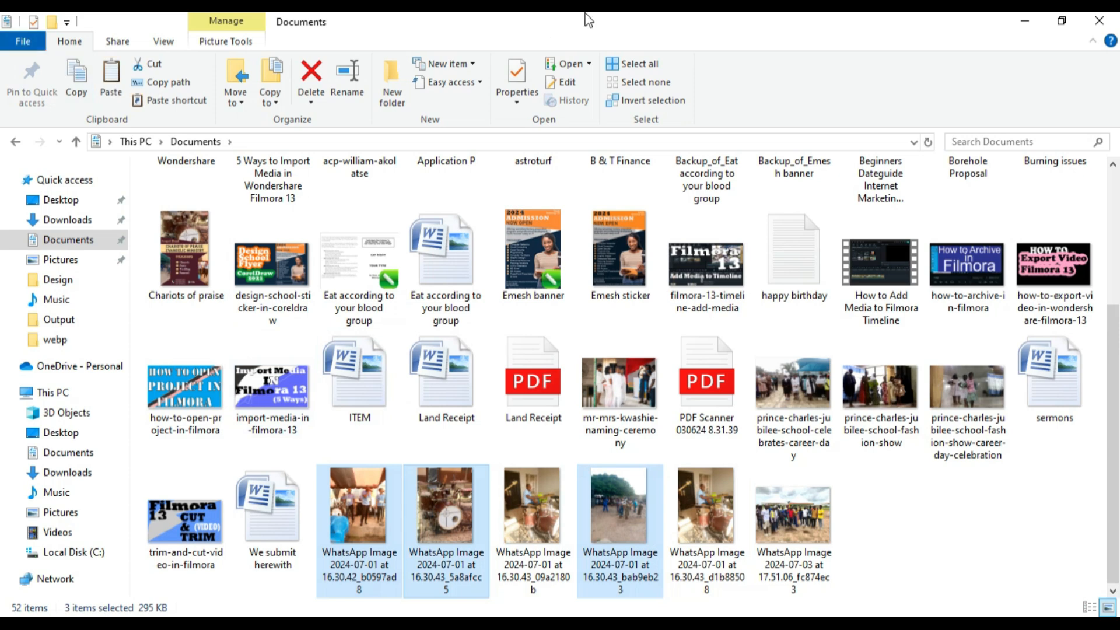
Paste the three copied photos into the CorelDRAW document and spread them out beside the page on its right
click(1023, 21)
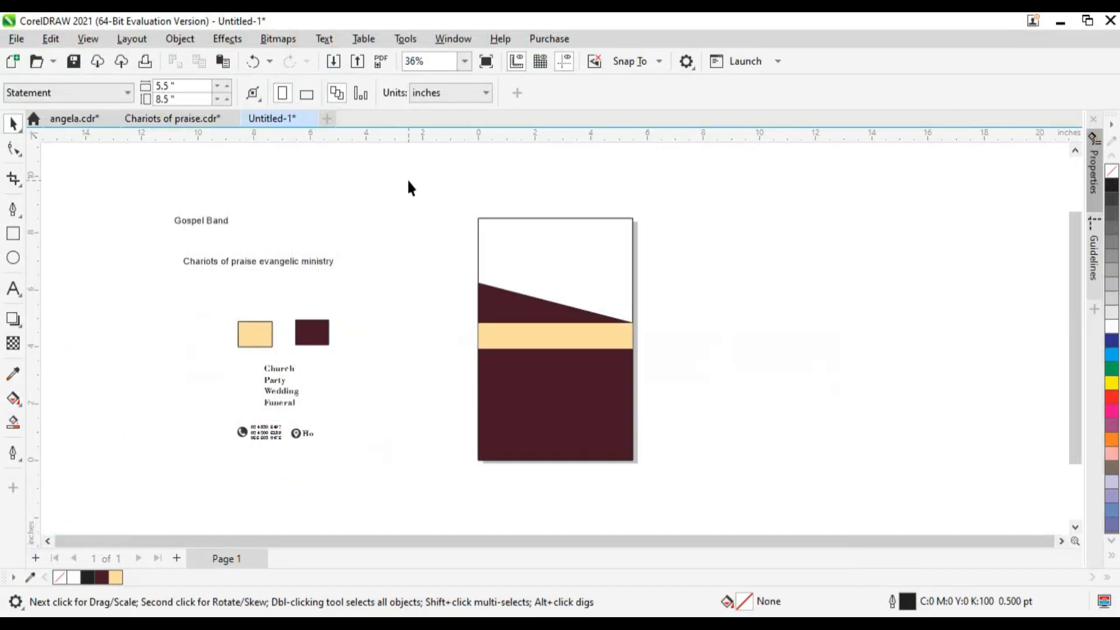
key(ctrl+v)
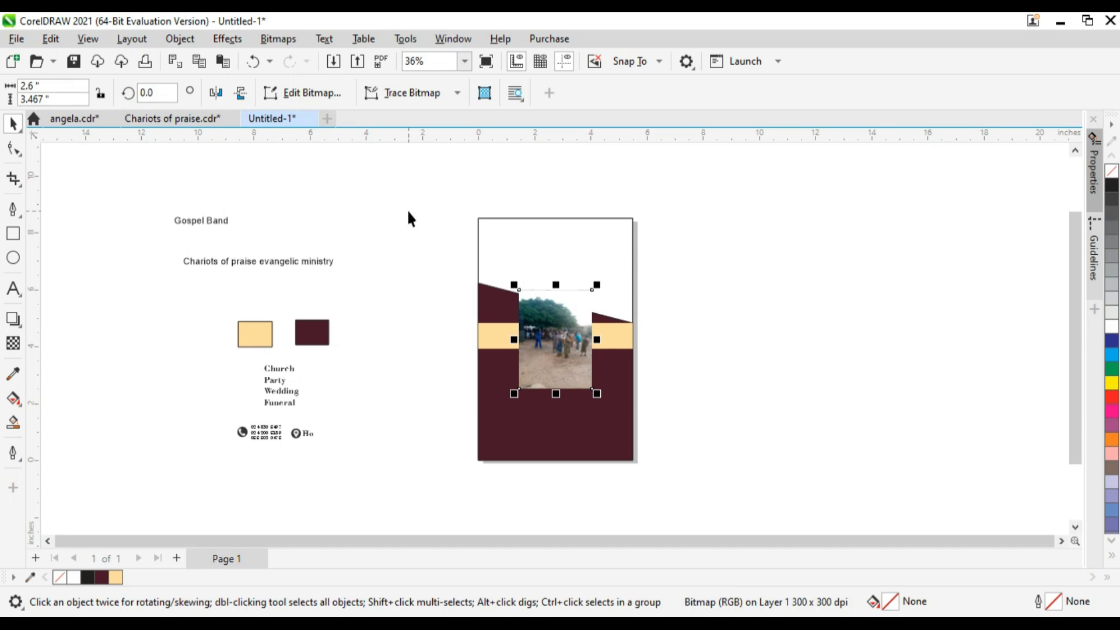
drag(564, 334, 901, 346)
drag(564, 340, 770, 270)
drag(563, 327, 781, 386)
click(924, 411)
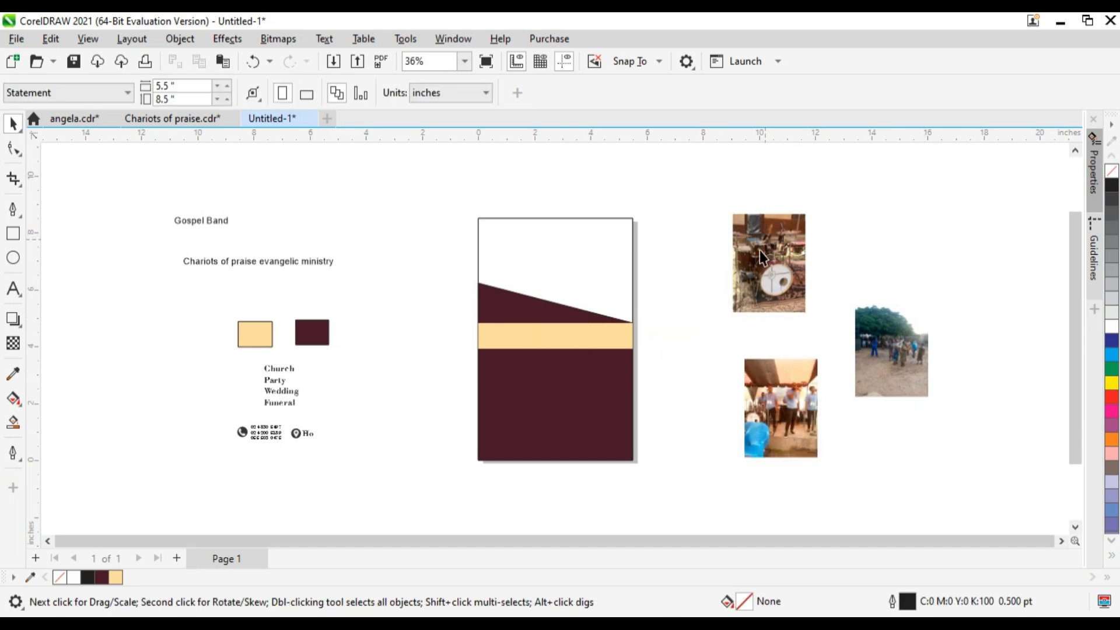
Place the drum kit photo on the page, enlarge it to about the full page width, and raise it over the upper part
drag(759, 254, 493, 251)
drag(551, 311, 779, 452)
drag(543, 347, 547, 261)
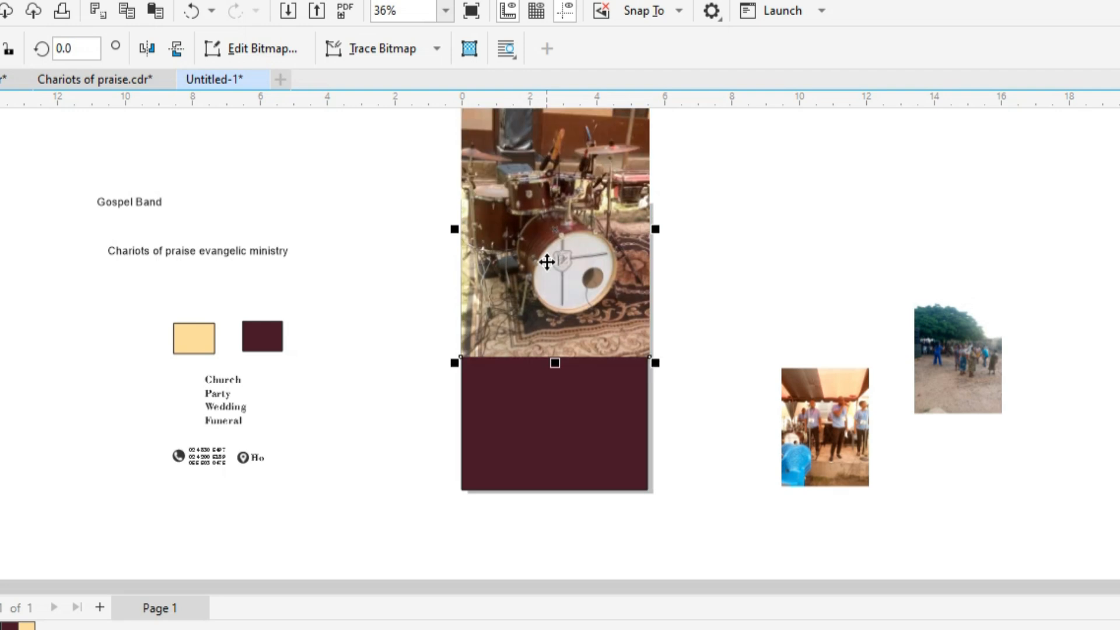
click(375, 243)
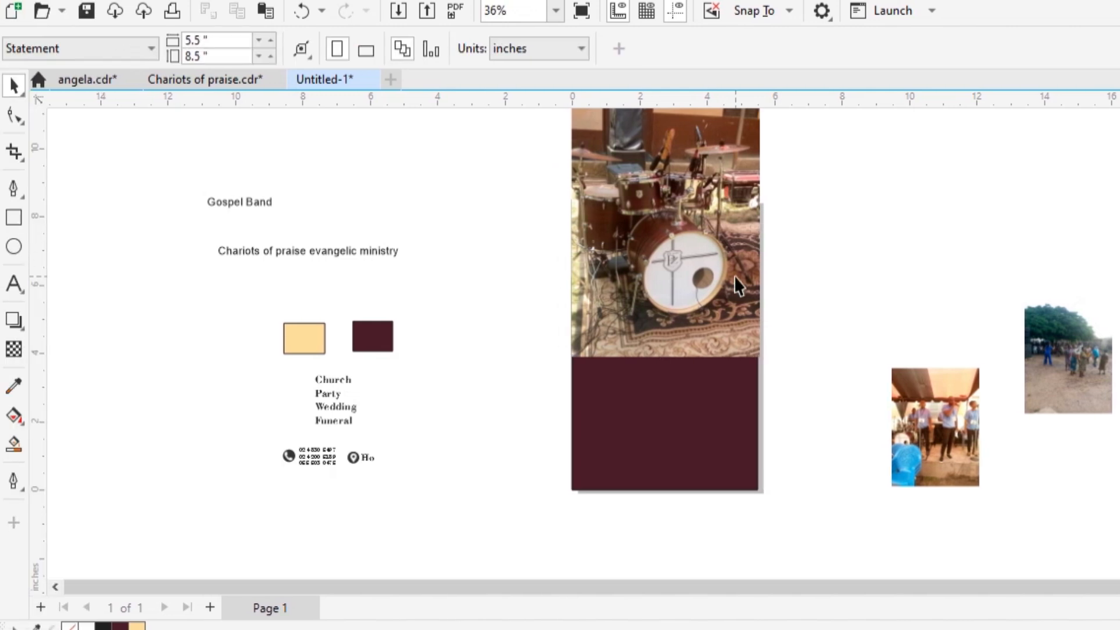
Crop the drum kit photo's bottom and top edges with the Shape tool, leaving it about 5.6 inches high
click(737, 286)
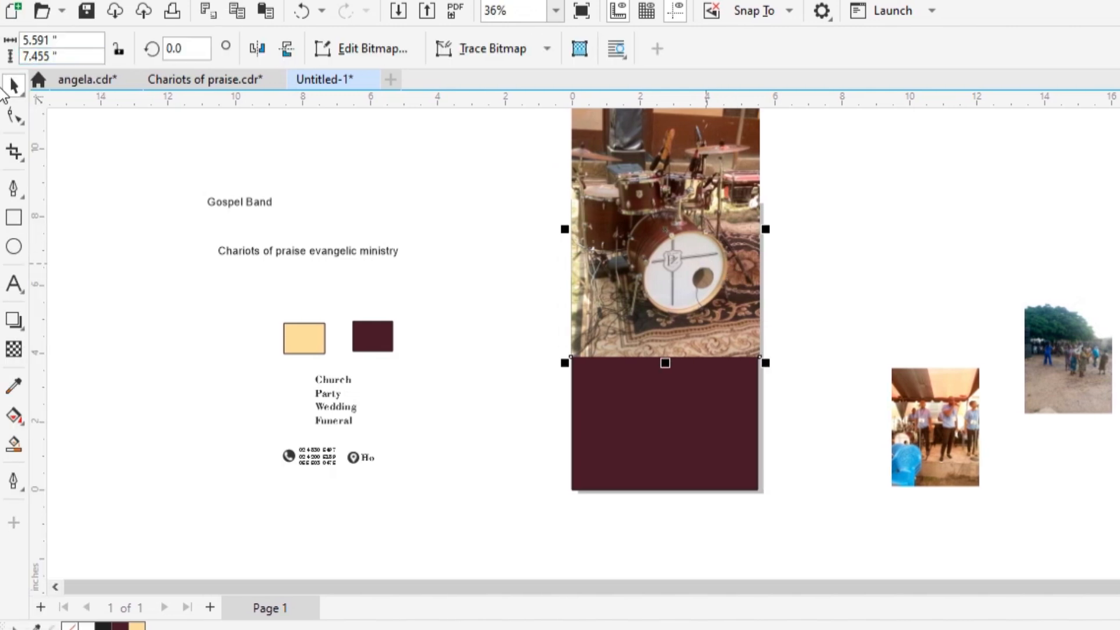
click(14, 116)
mouse_move(537, 328)
mouse_down()
mouse_move(740, 393)
mouse_move(795, 372)
mouse_move(761, 325)
mouse_up()
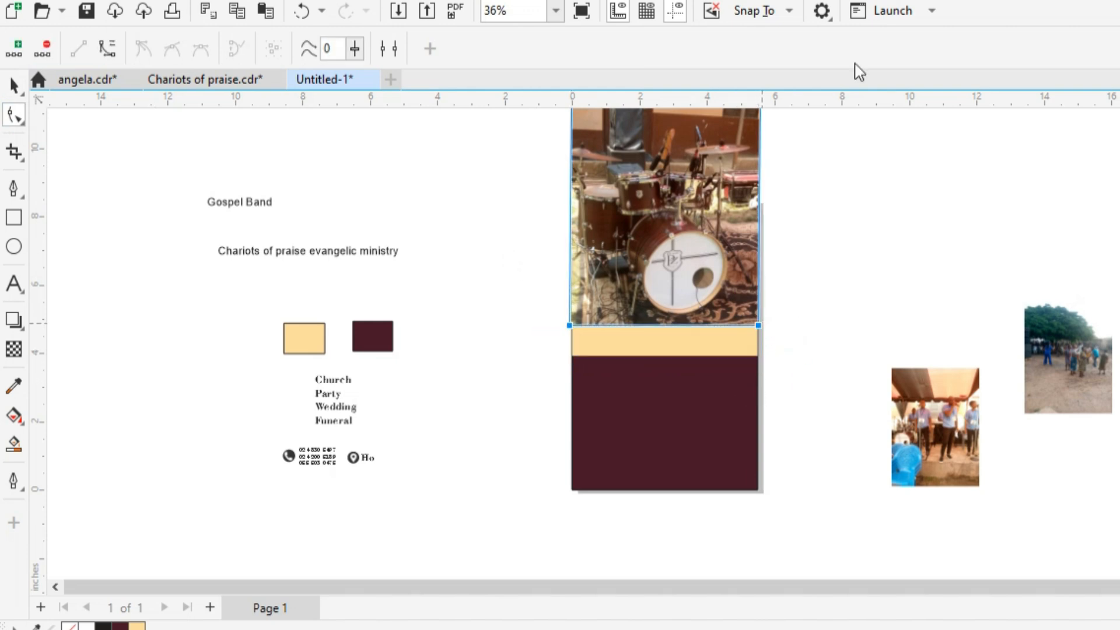
scroll(631, 152, up, 1)
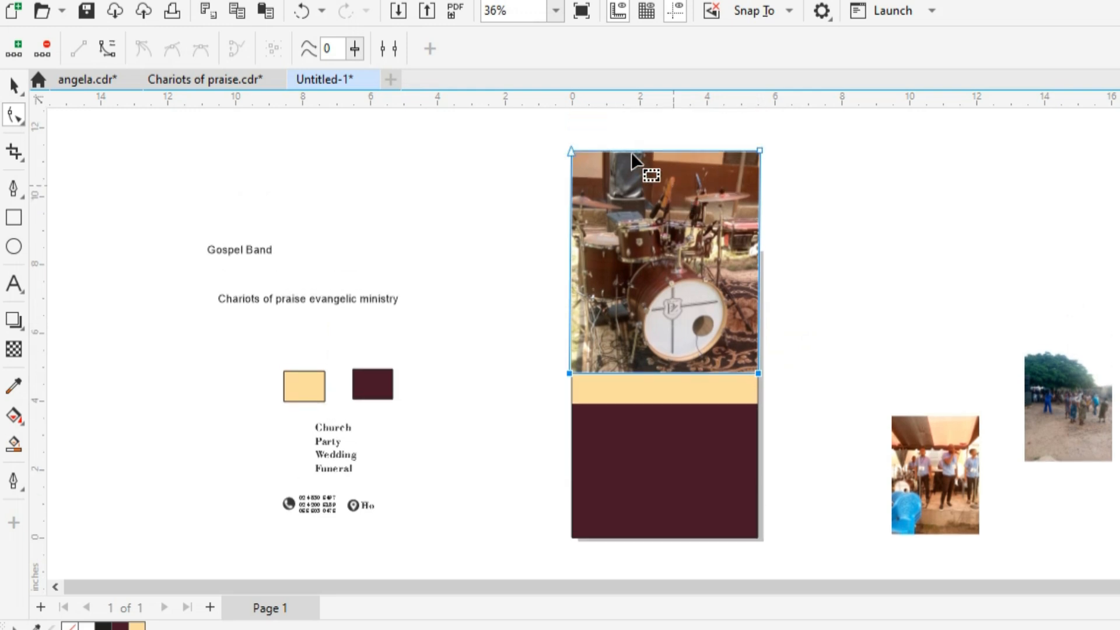
drag(544, 142, 761, 181)
key(space)
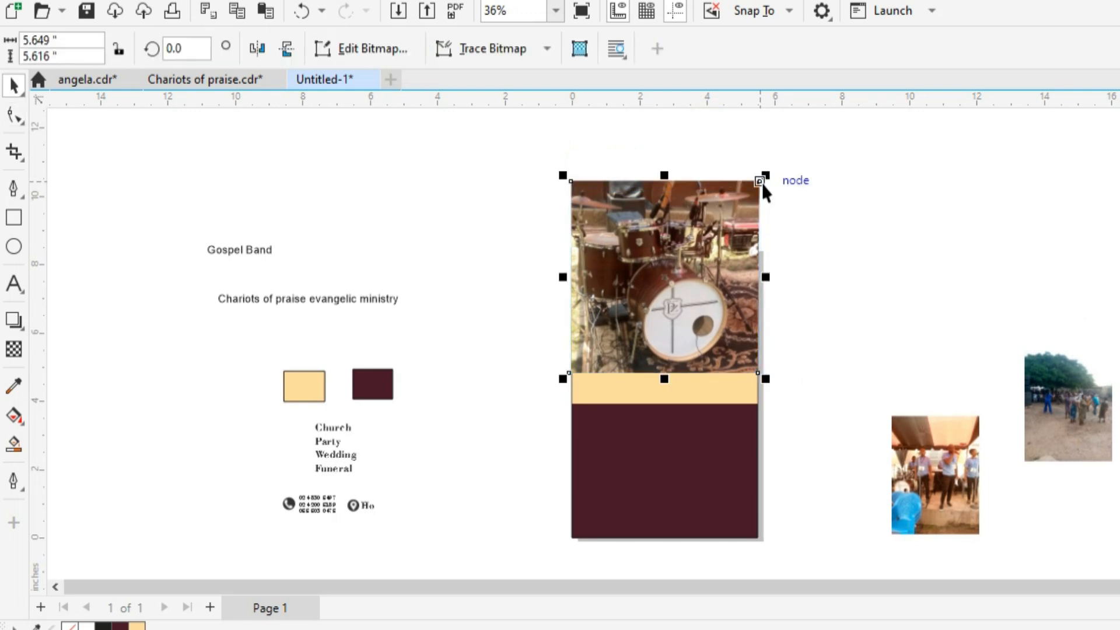
Try sending the drum kit photo back one level behind the slanted maroon shape, and undo it
key(ctrl+Page_Down)
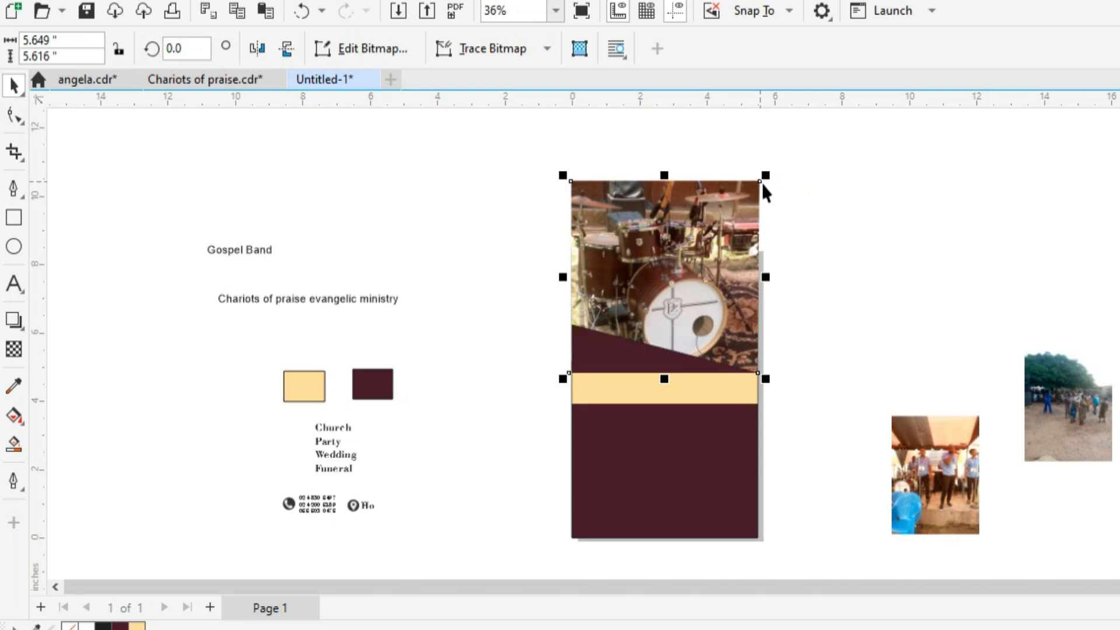
click(502, 264)
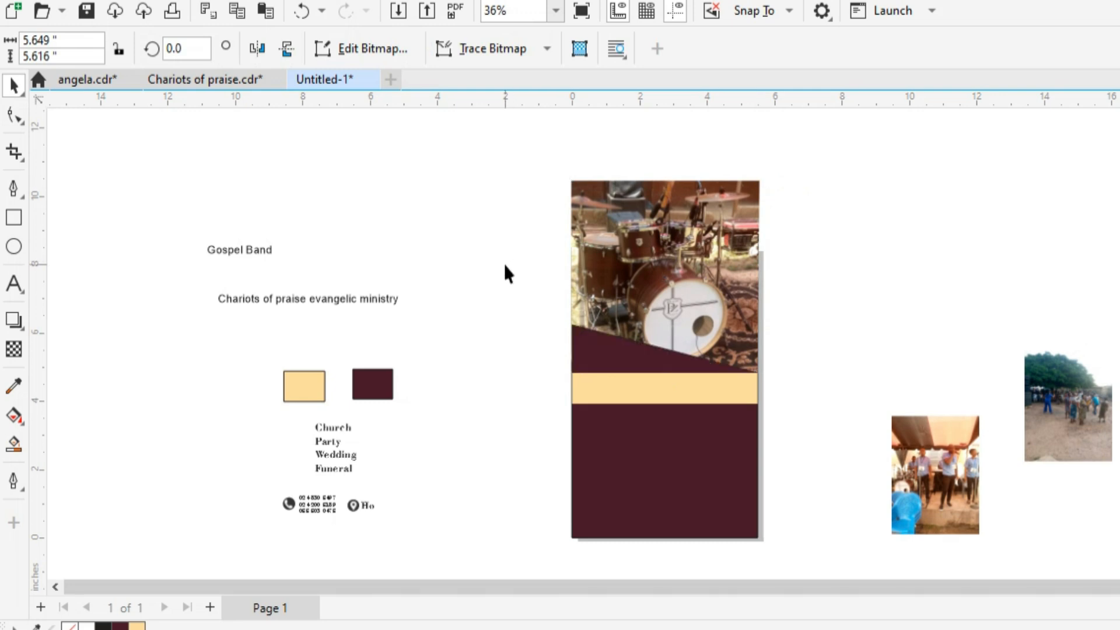
click(665, 237)
key(ctrl+z)
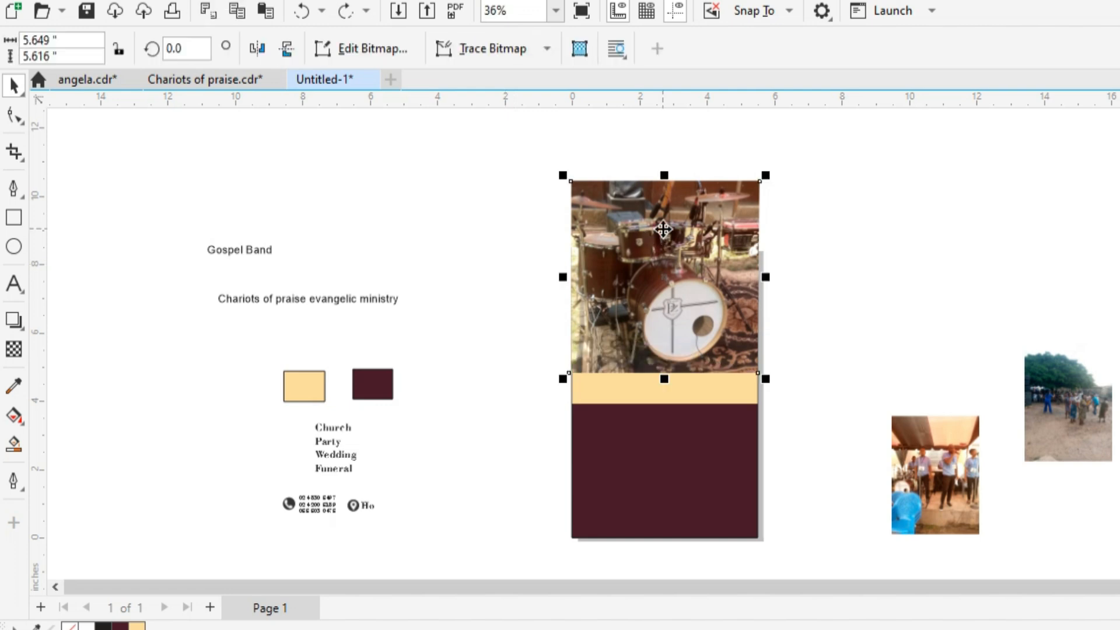
Undo the drum kit photo's cropping and move the full photo off the page to its right
drag(643, 254, 959, 211)
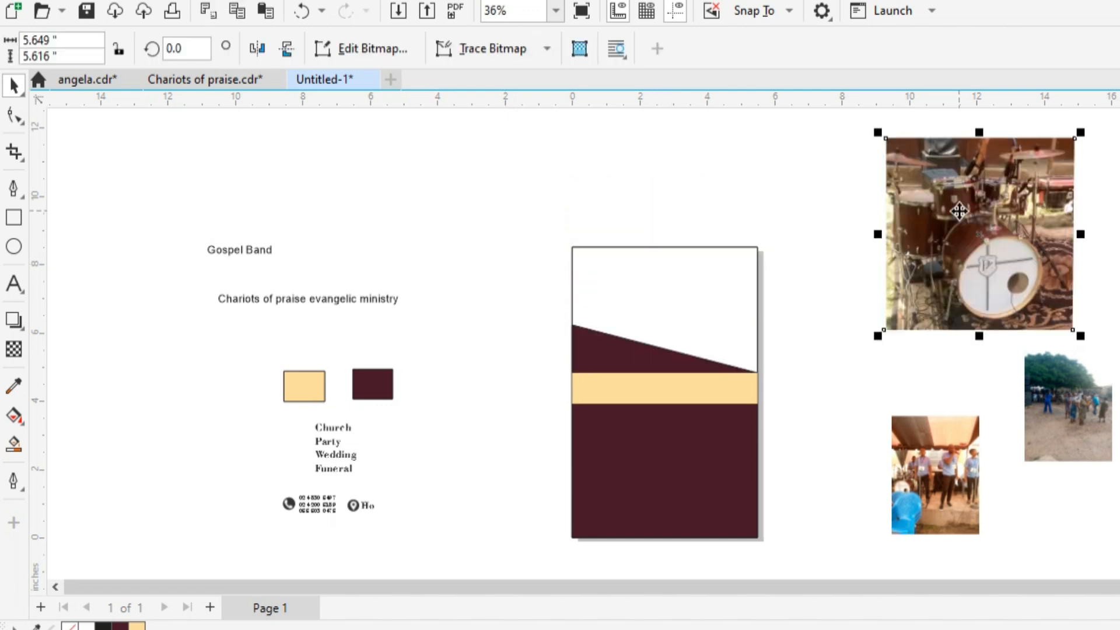
key(ctrl+z)
key(ctrl+z)
key(ctrl+z)
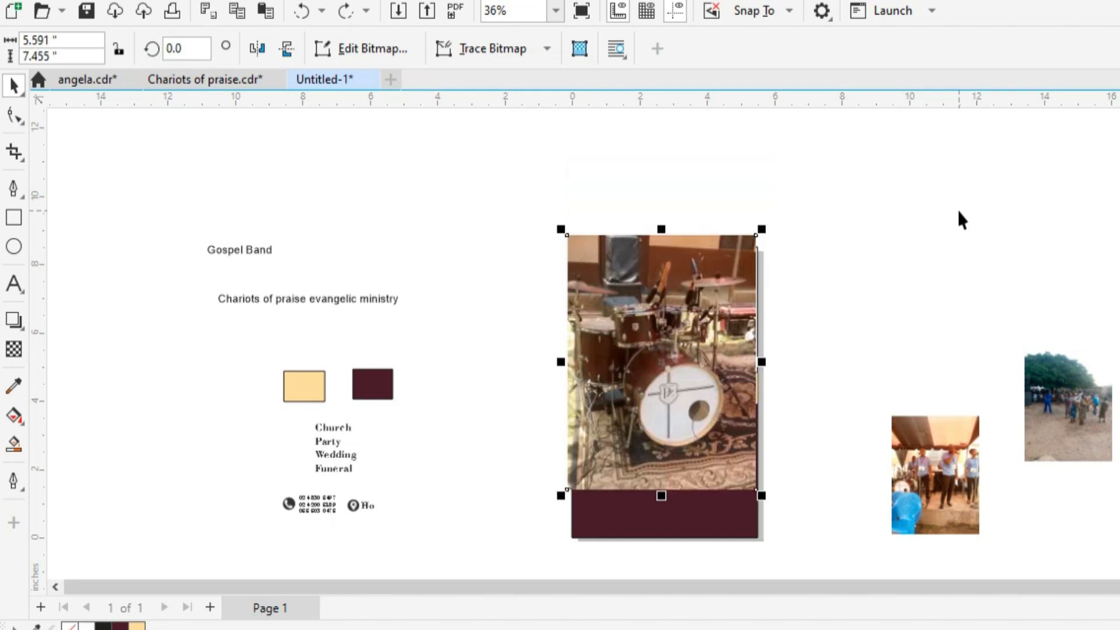
drag(662, 360, 957, 280)
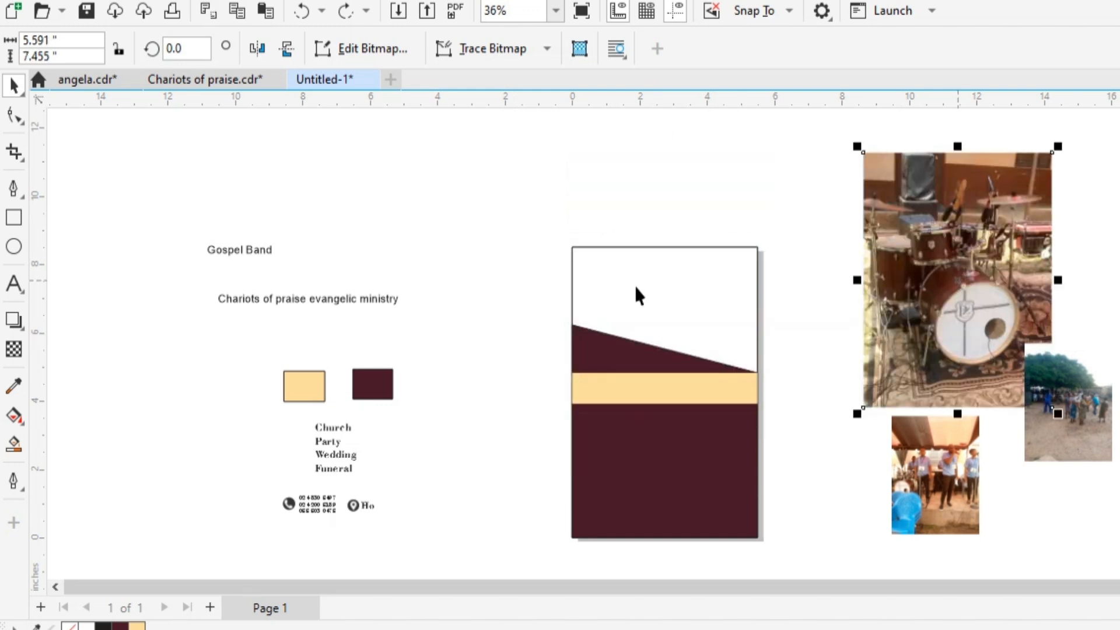
Draw a closed four-sided Pen shape over the page's empty upper area, following the page corners and the maroon shape's slanted edge
click(14, 188)
click(572, 248)
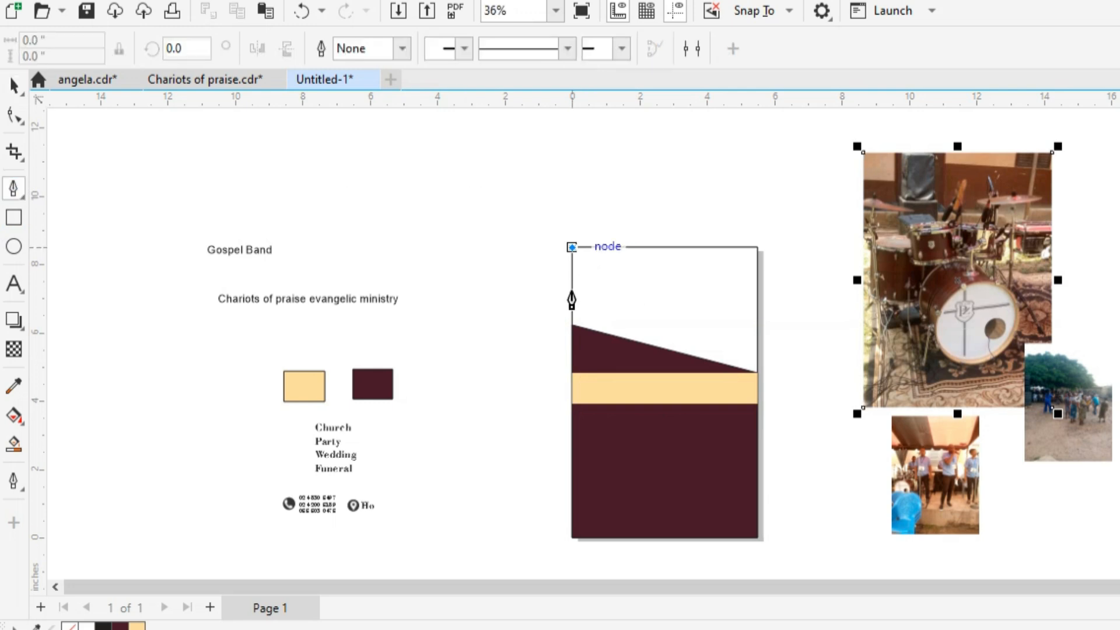
click(571, 332)
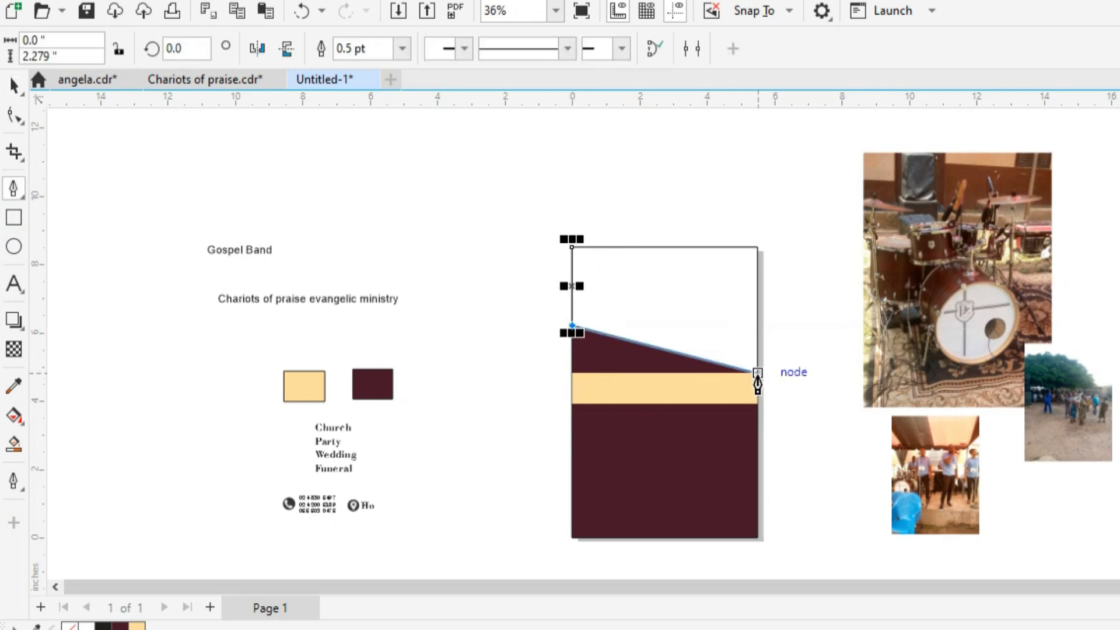
click(758, 372)
click(758, 248)
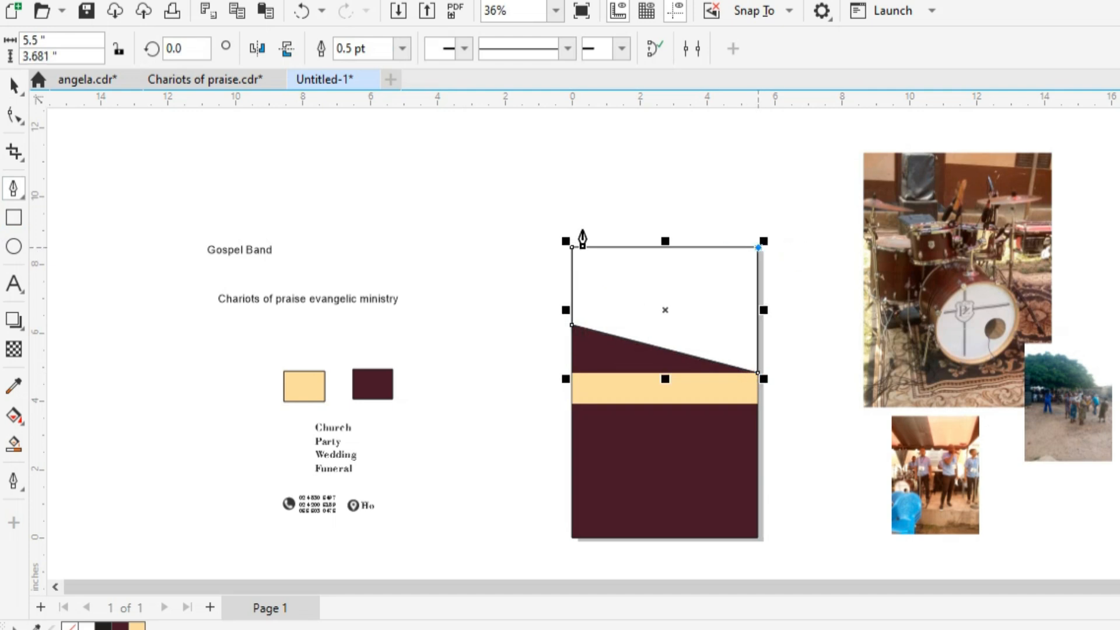
click(572, 247)
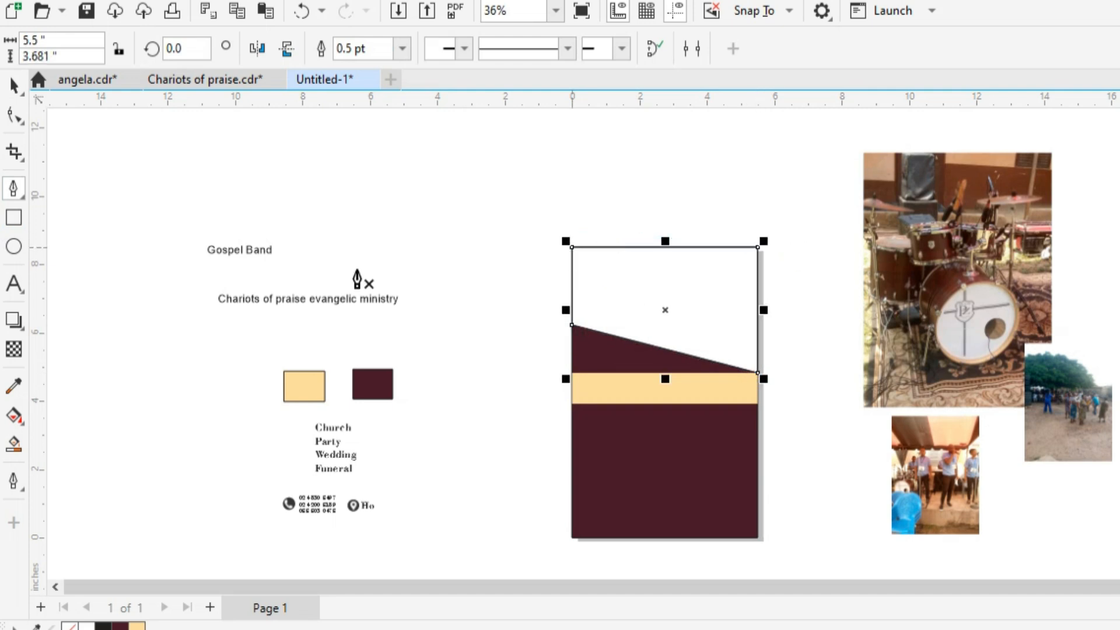
PowerClip the drum kit photo inside the slanted frame drawn at the top of the page
click(13, 85)
click(949, 303)
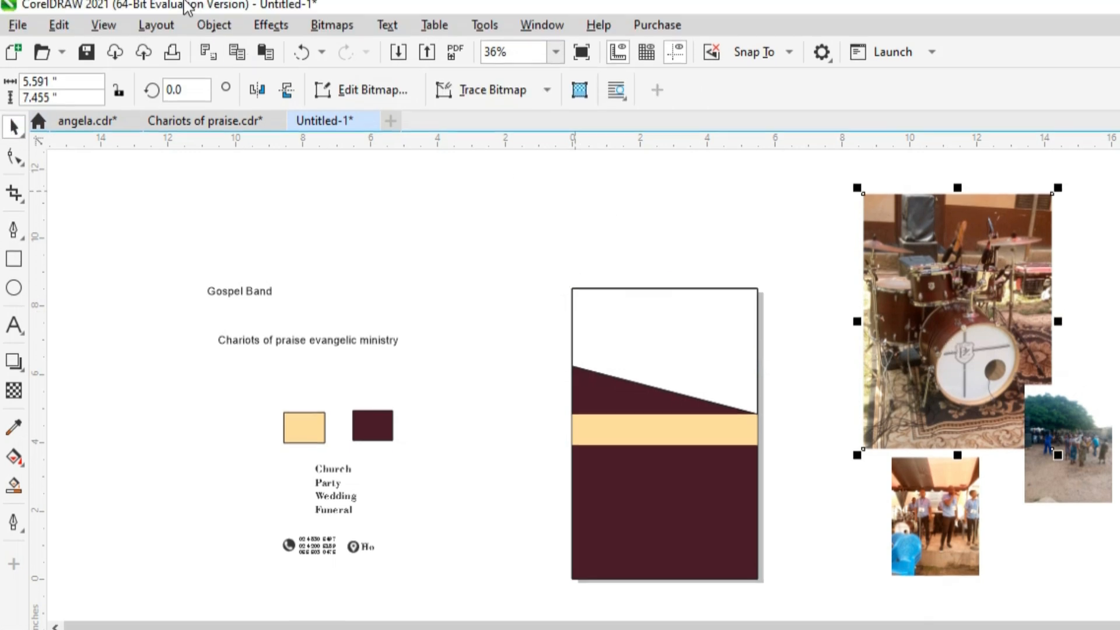
click(215, 35)
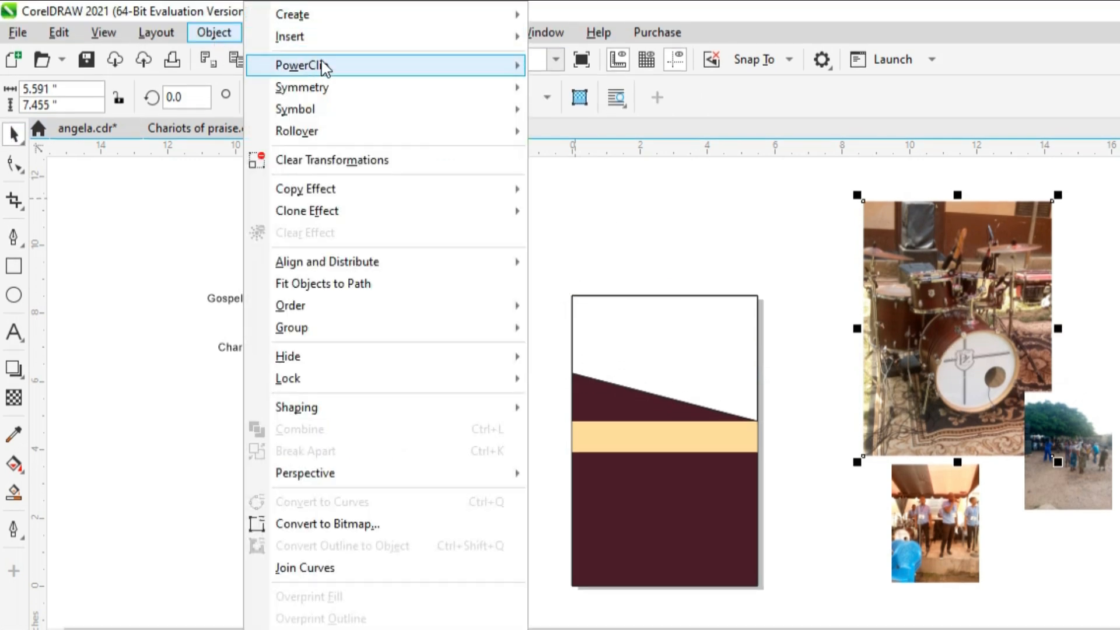
mouse_move(450, 67)
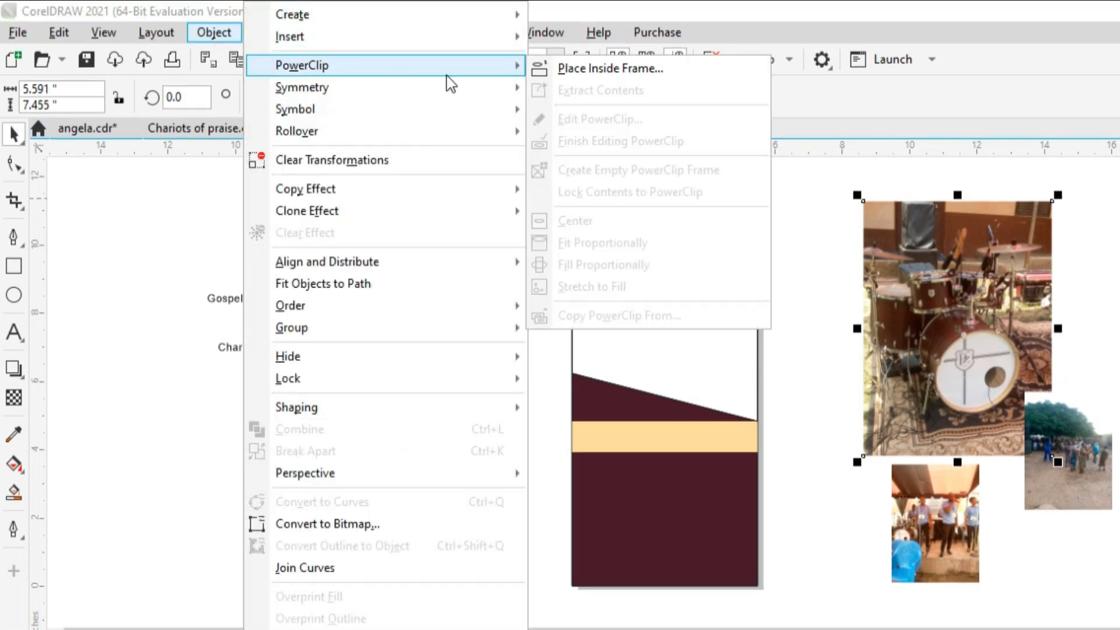
click(607, 69)
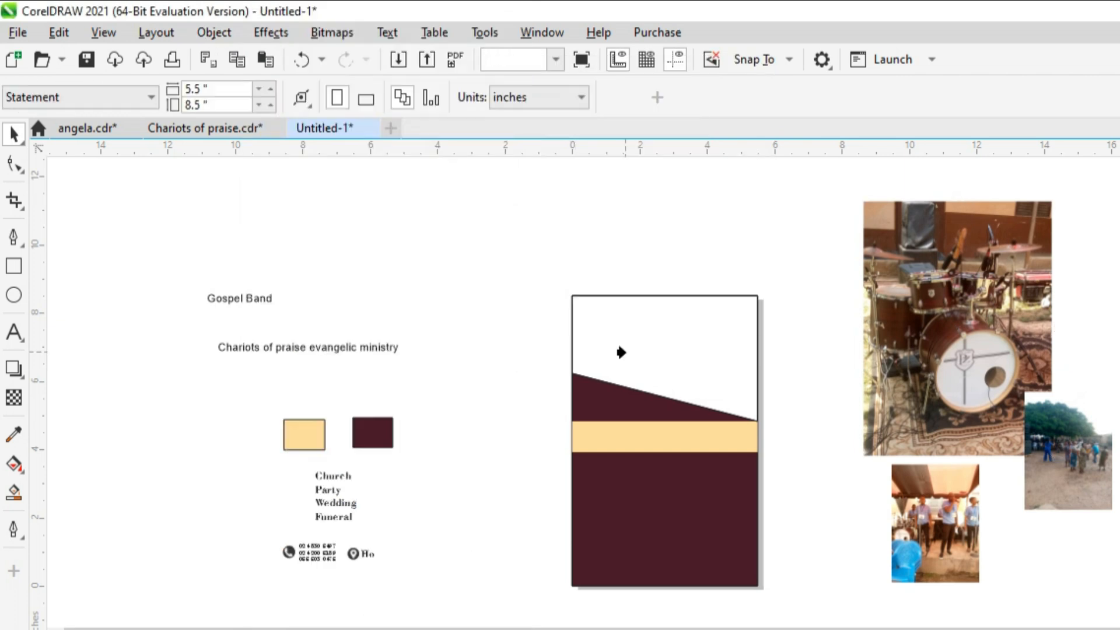
click(663, 348)
drag(663, 348, 945, 254)
key(ctrl+z)
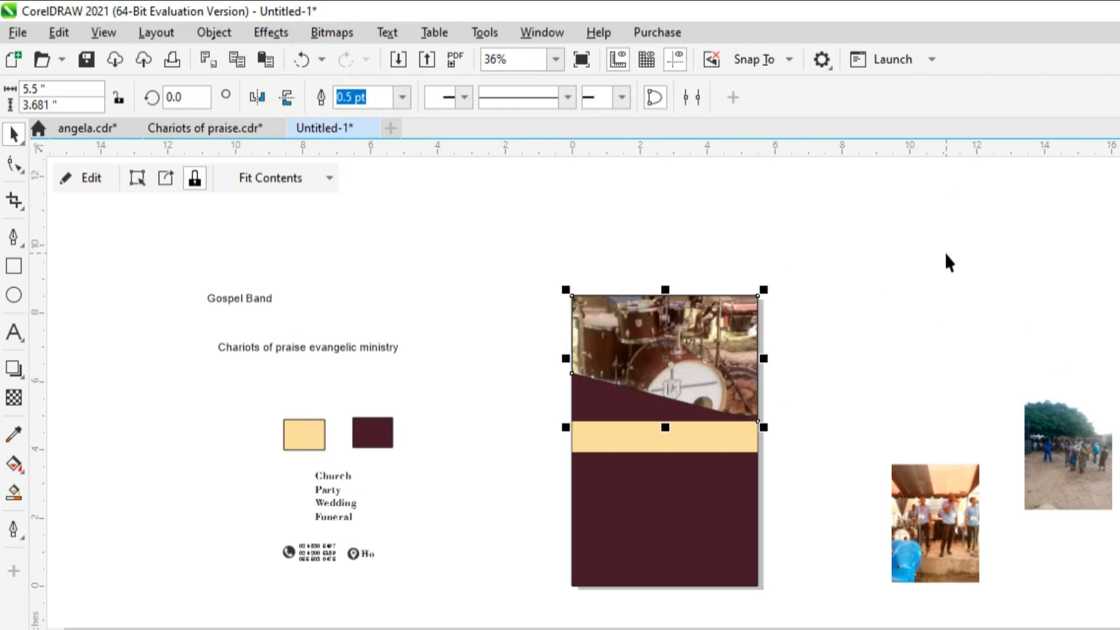
click(838, 242)
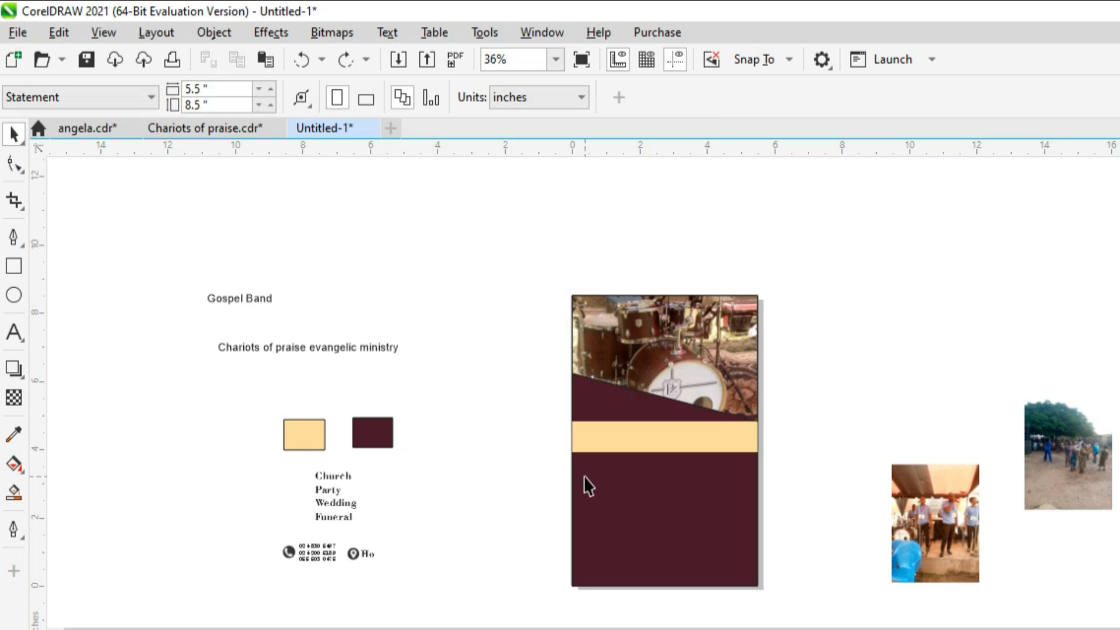
Move the "Chariots of praise evangelic ministry" text onto the cream band
click(256, 391)
drag(366, 348, 724, 437)
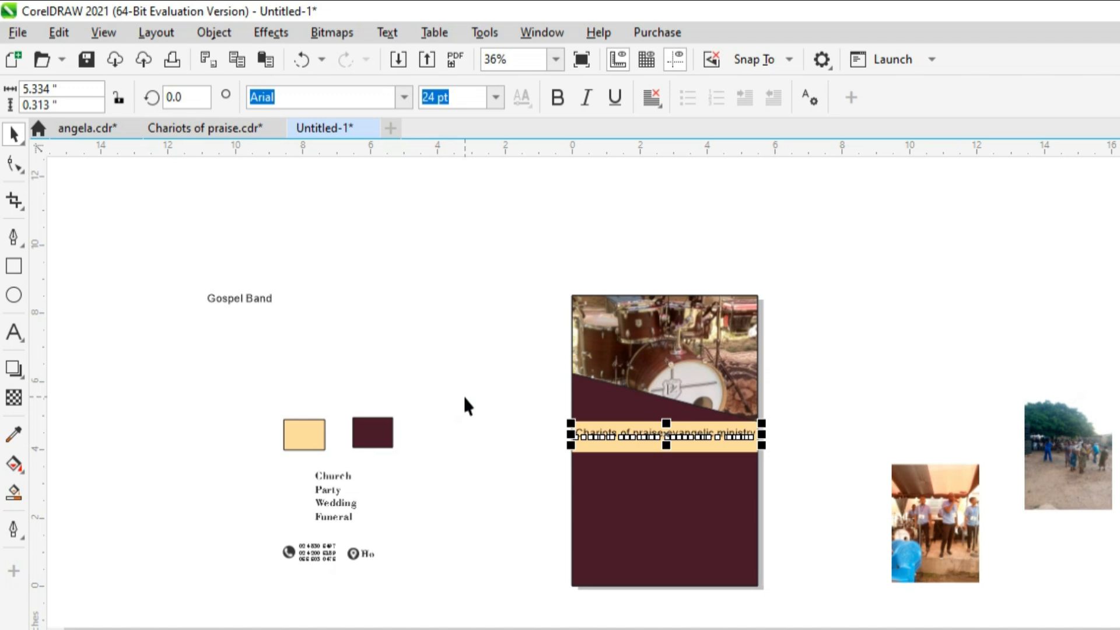
click(463, 396)
Move the "Gospel Band" text onto the maroon wedge above the cream band and color it white
drag(247, 297, 613, 409)
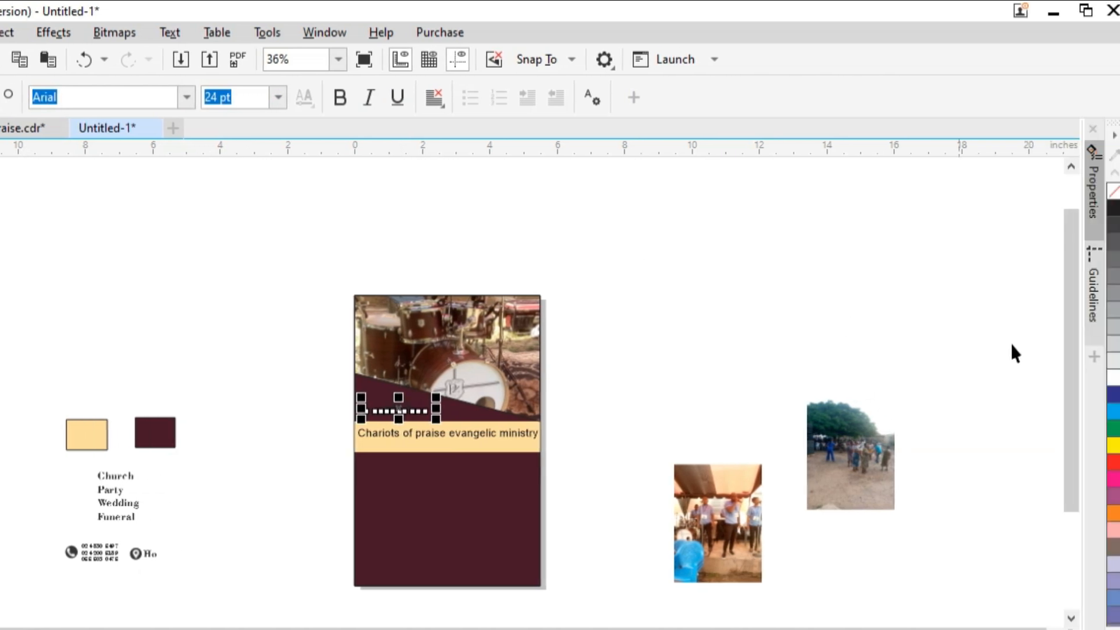
click(1111, 377)
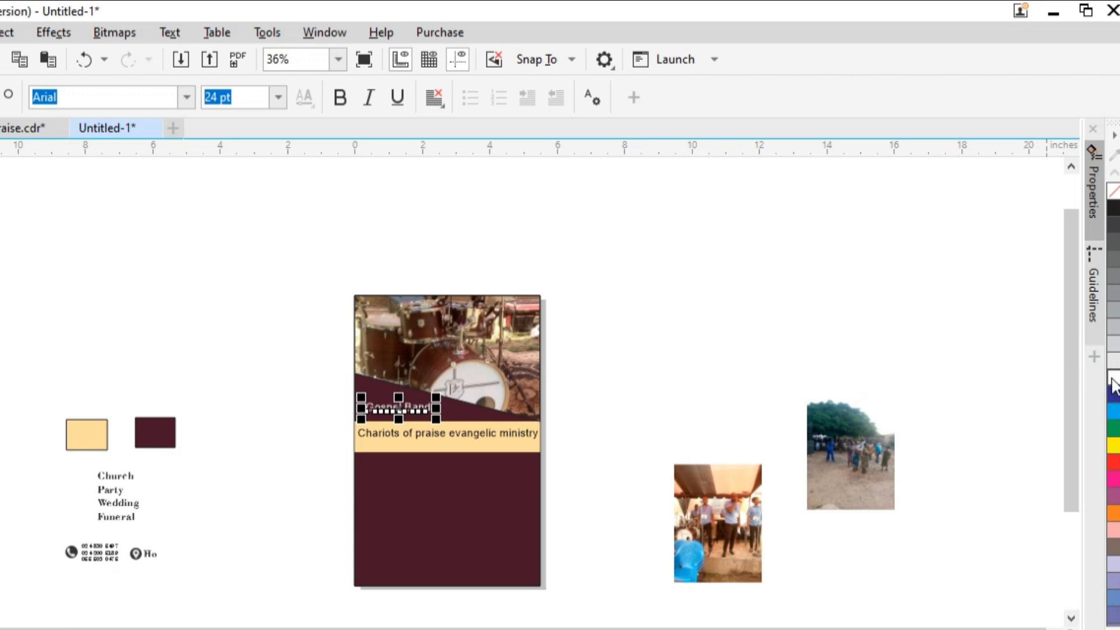
click(705, 349)
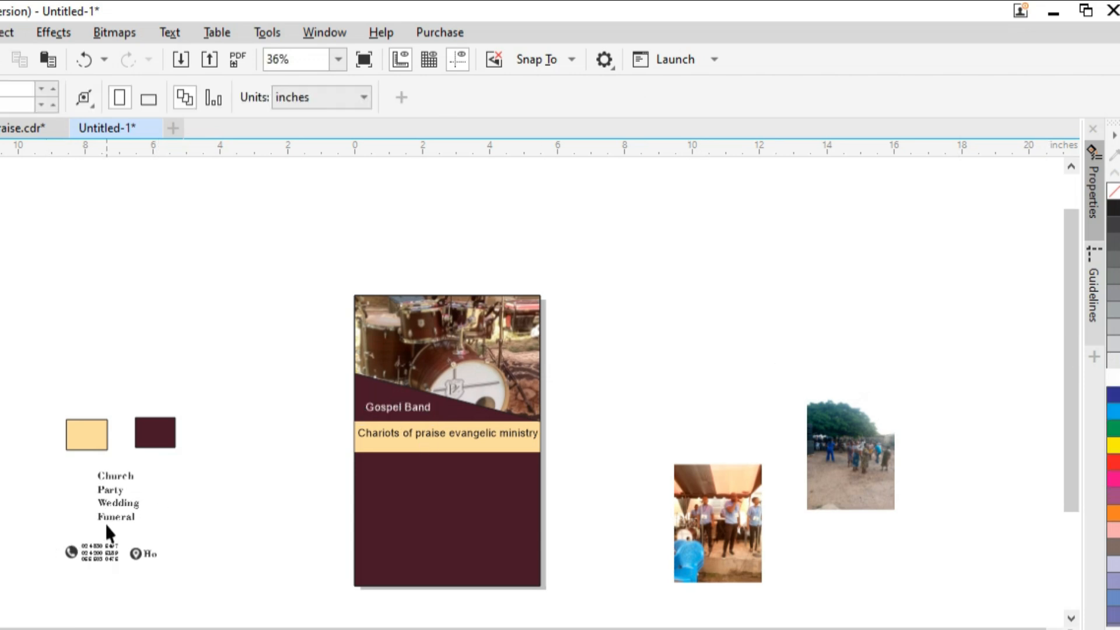
Place the Church, Party, Wedding, Funeral list in the middle of the lower maroon area and make it white
drag(112, 505, 437, 516)
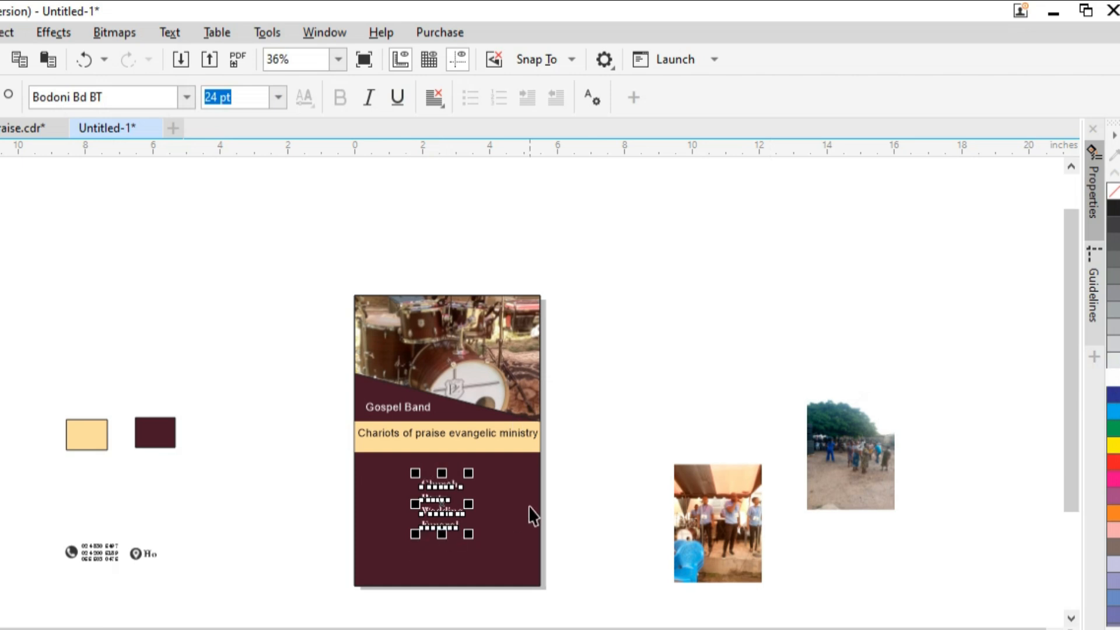
click(589, 548)
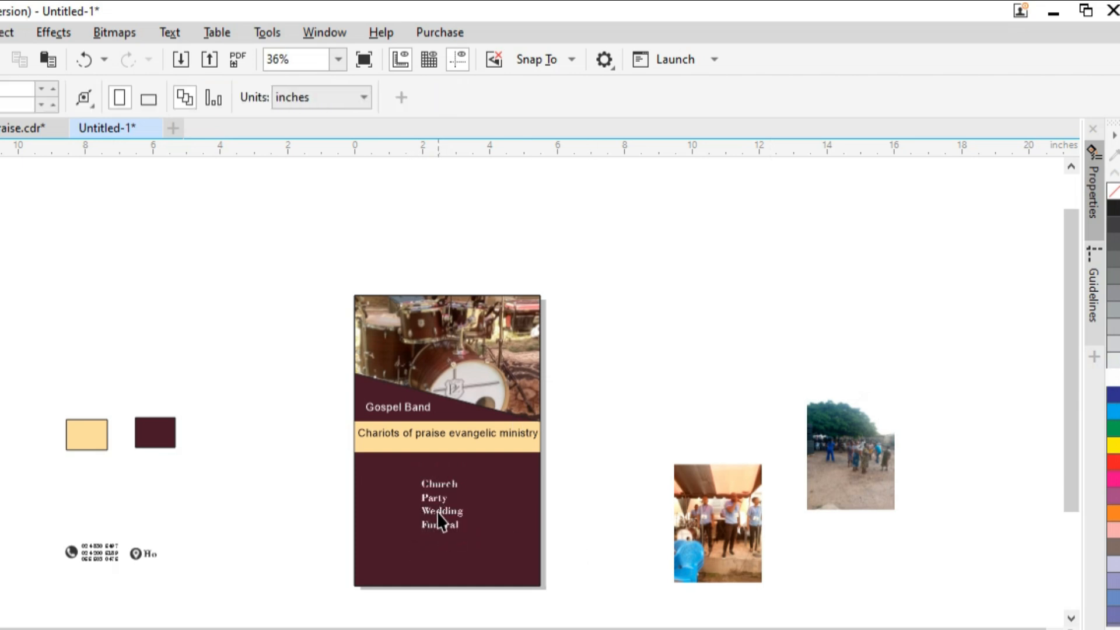
click(438, 517)
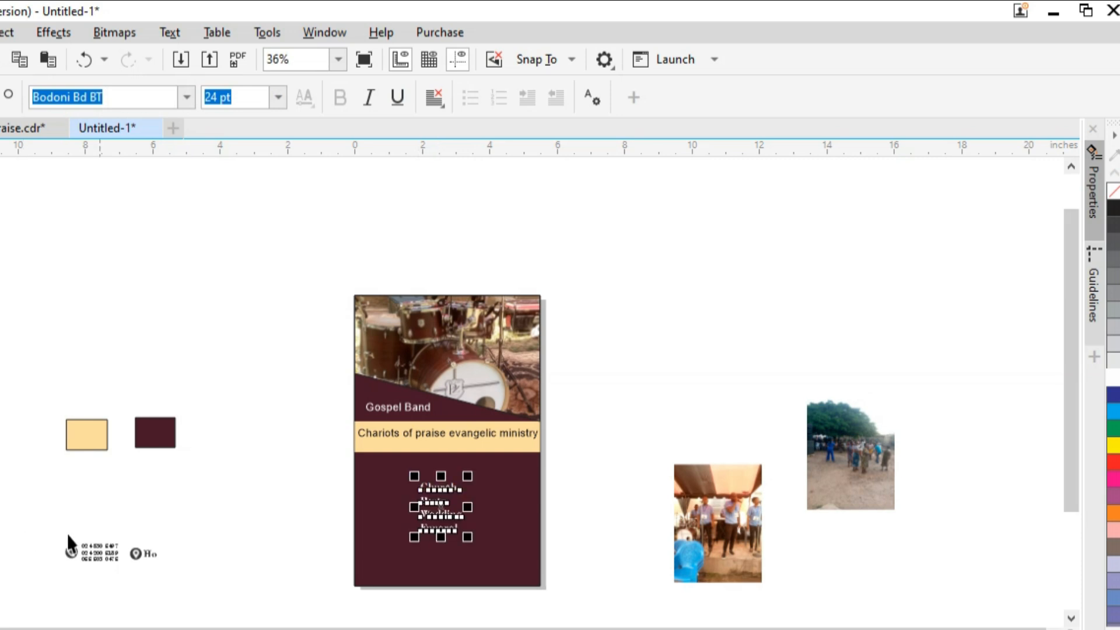
Move the phone and location icons with their contact texts together onto the bottom of the maroon area
click(83, 551)
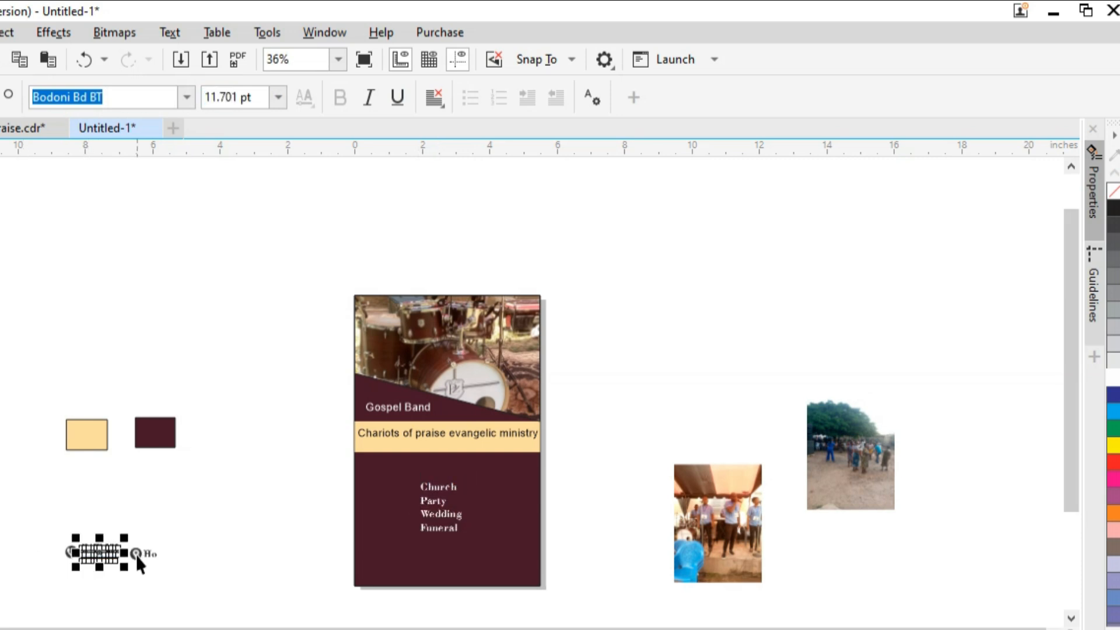
click(33, 521)
drag(208, 573, 208, 573)
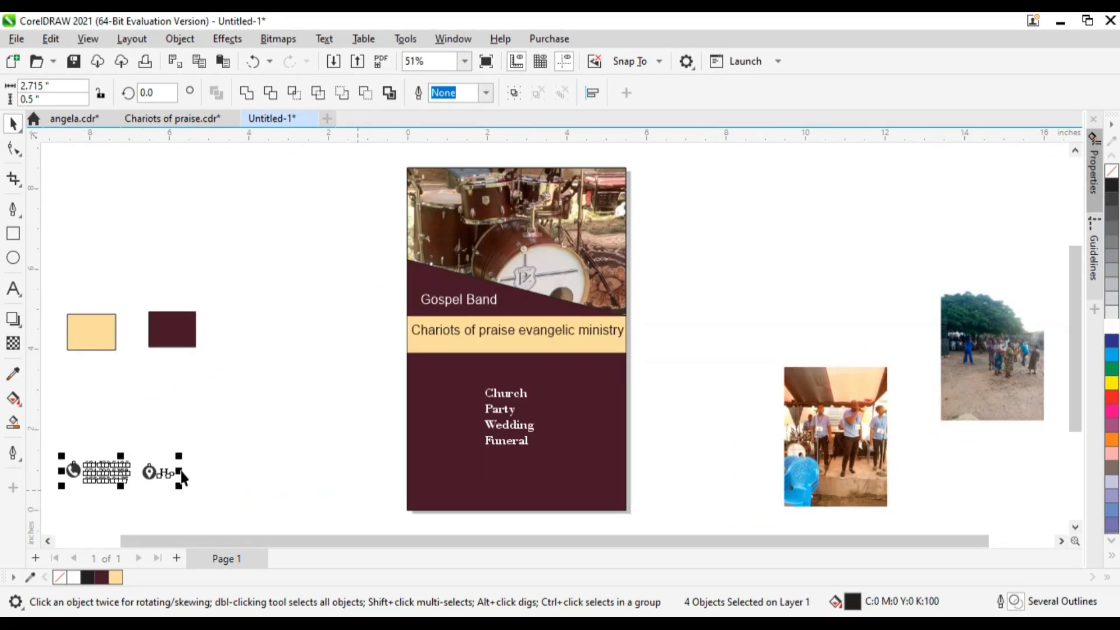
click(194, 428)
drag(50, 436, 222, 498)
drag(153, 475, 548, 491)
click(340, 467)
Fill the contact icons, phone numbers and location text at the bottom of the page with white
drag(292, 423, 611, 516)
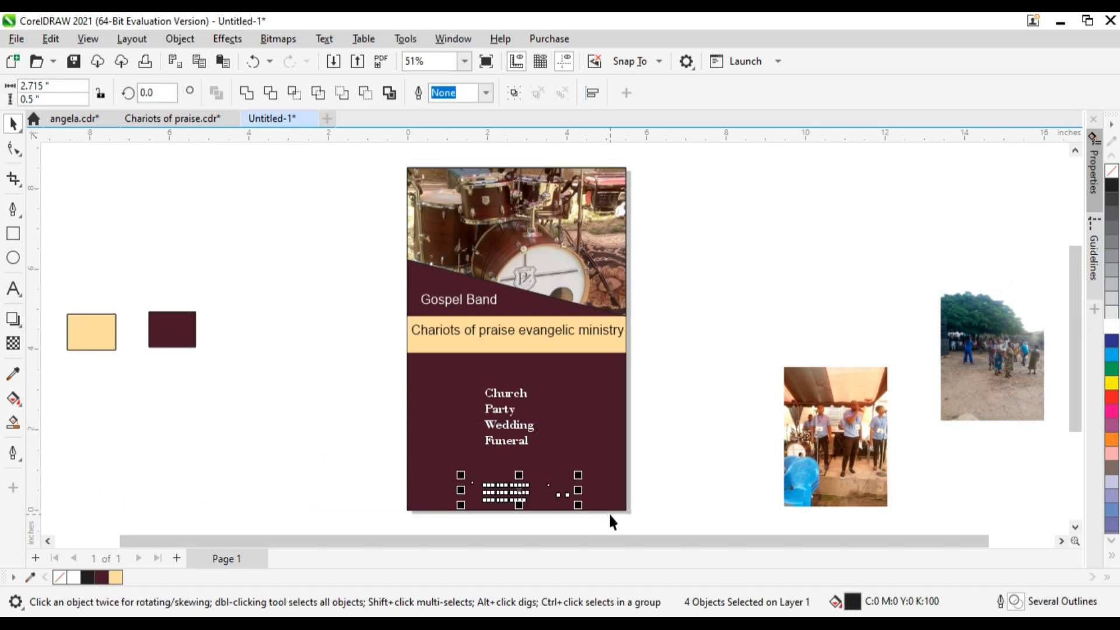
click(299, 460)
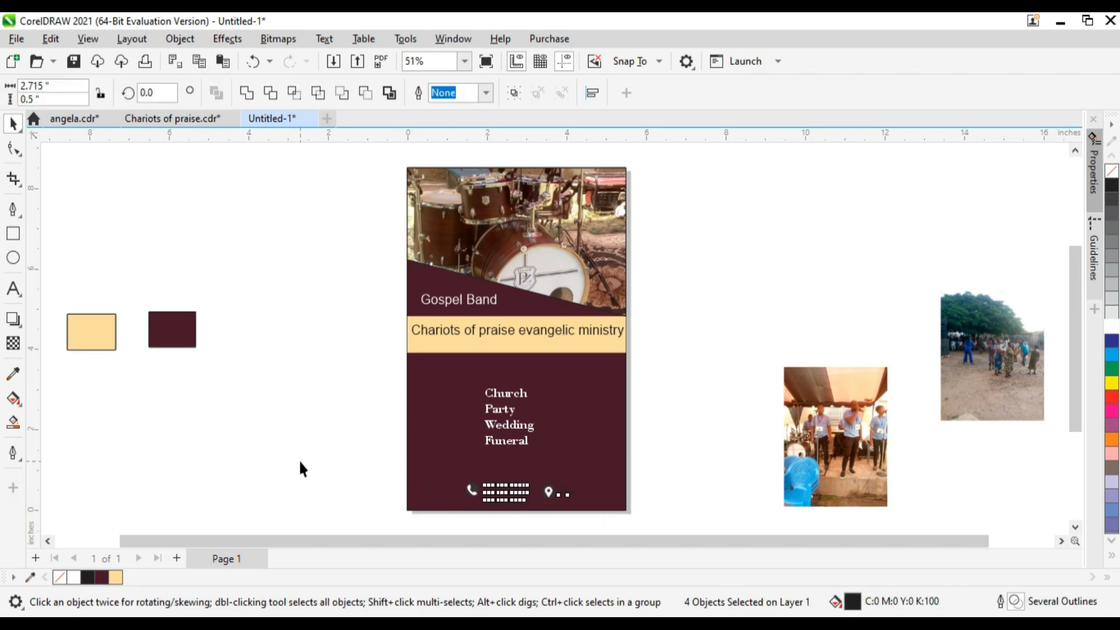
click(514, 496)
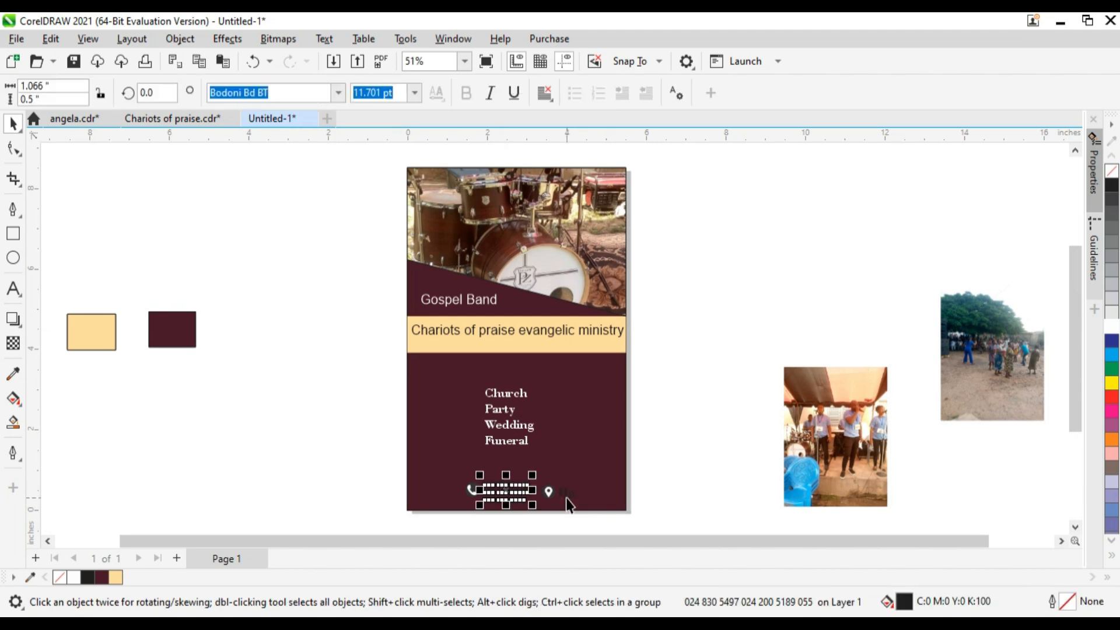
shift+click(566, 498)
drag(662, 508, 400, 443)
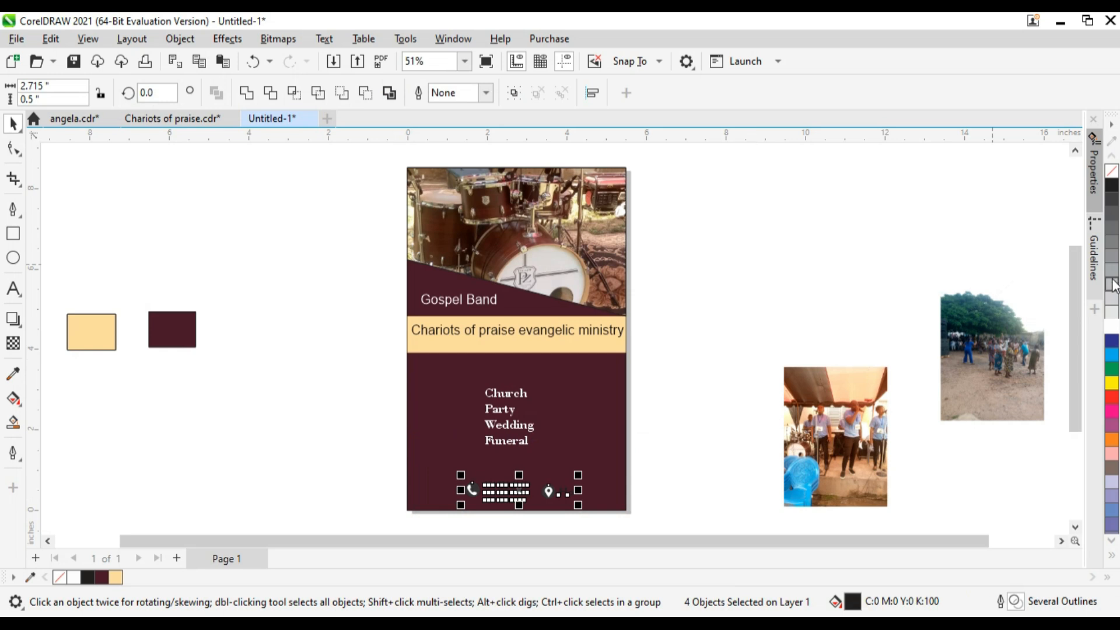
click(1111, 328)
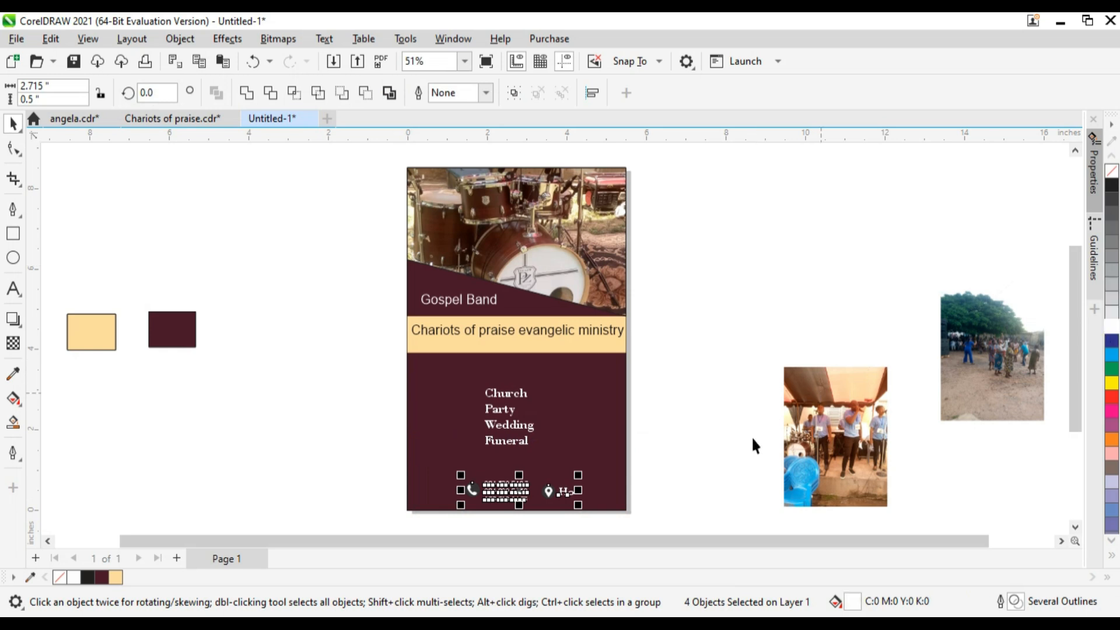
click(729, 462)
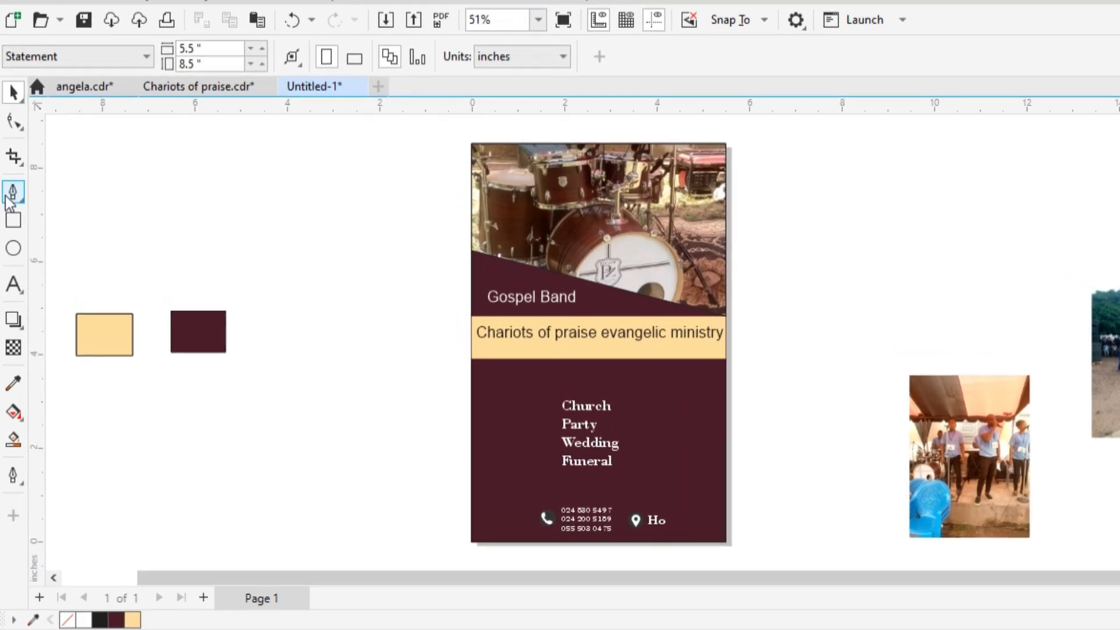
Draw a closed trapezoid about 1.45 × 3.91 inches along the left page edge below the cream band with the Pen tool
click(13, 208)
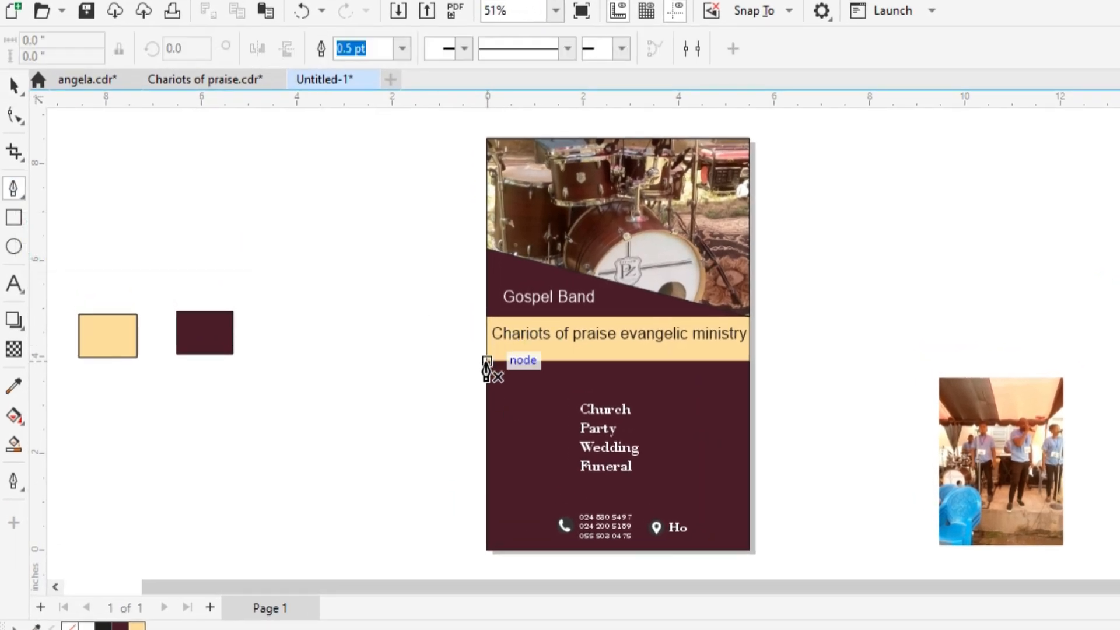
click(488, 362)
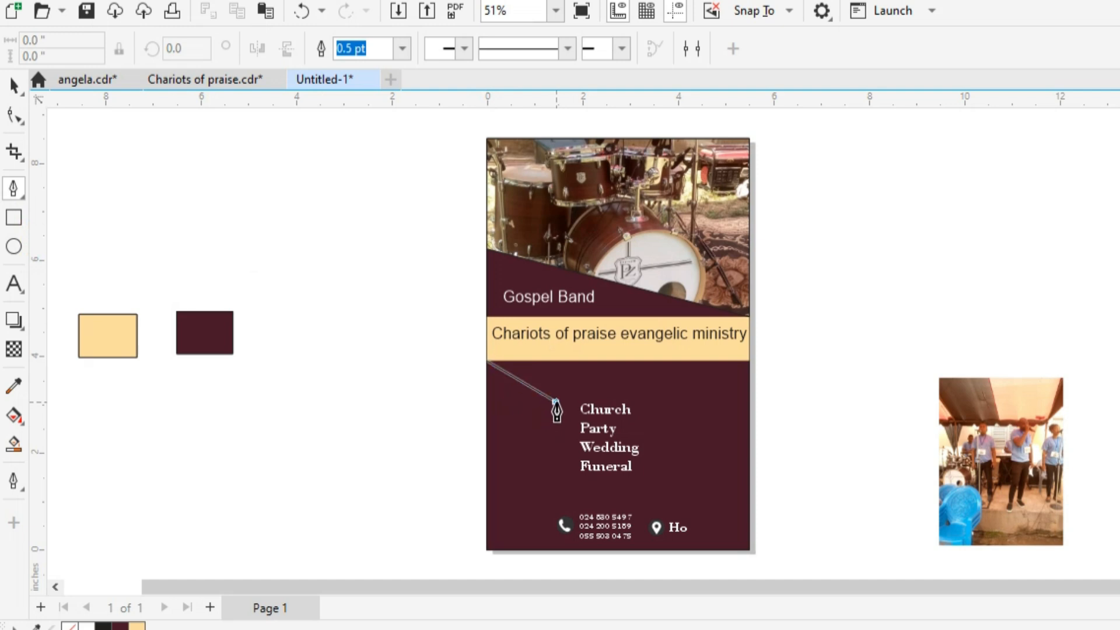
click(555, 402)
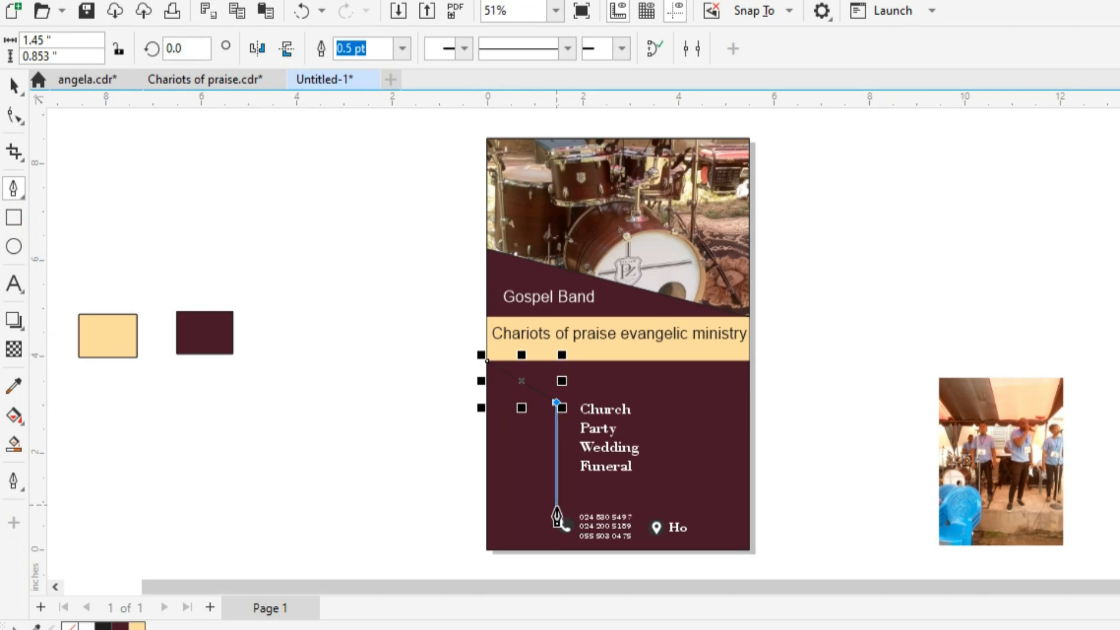
click(556, 509)
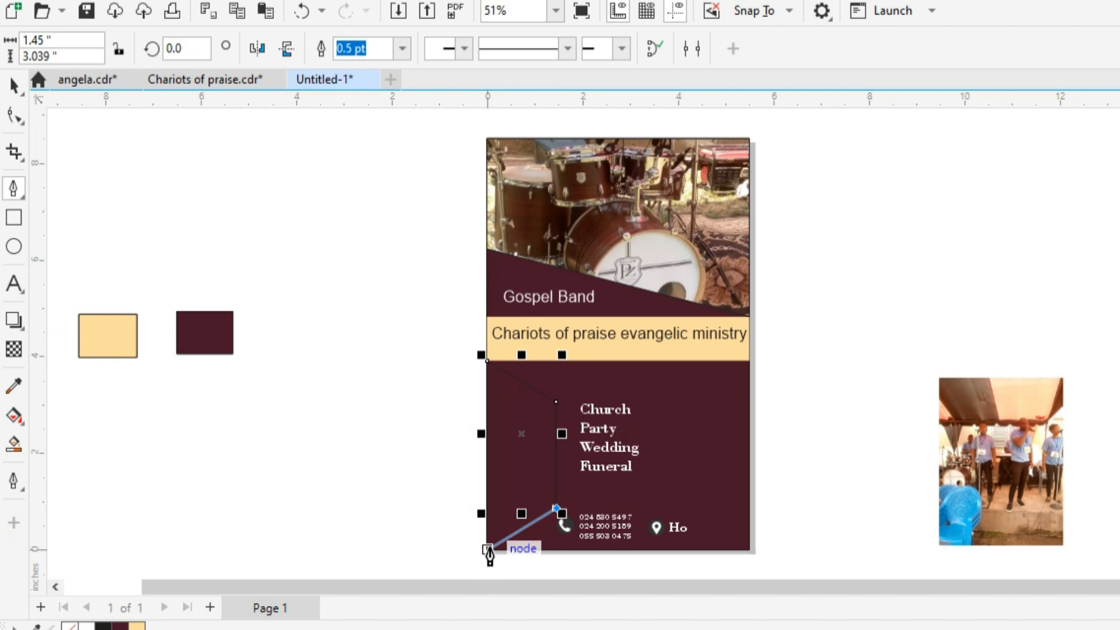
click(488, 550)
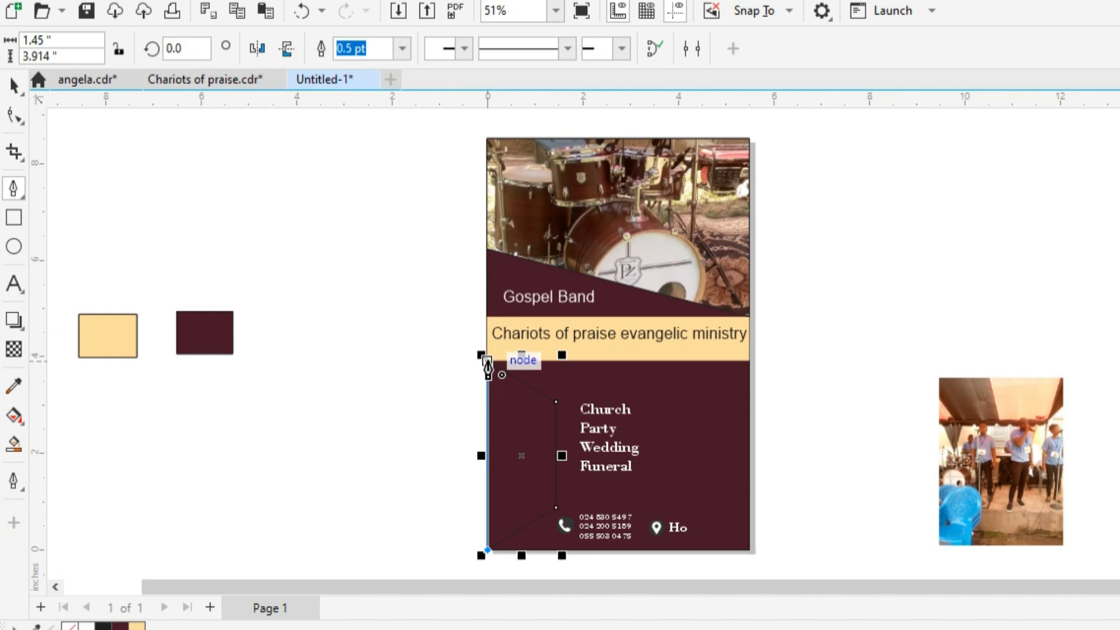
click(488, 373)
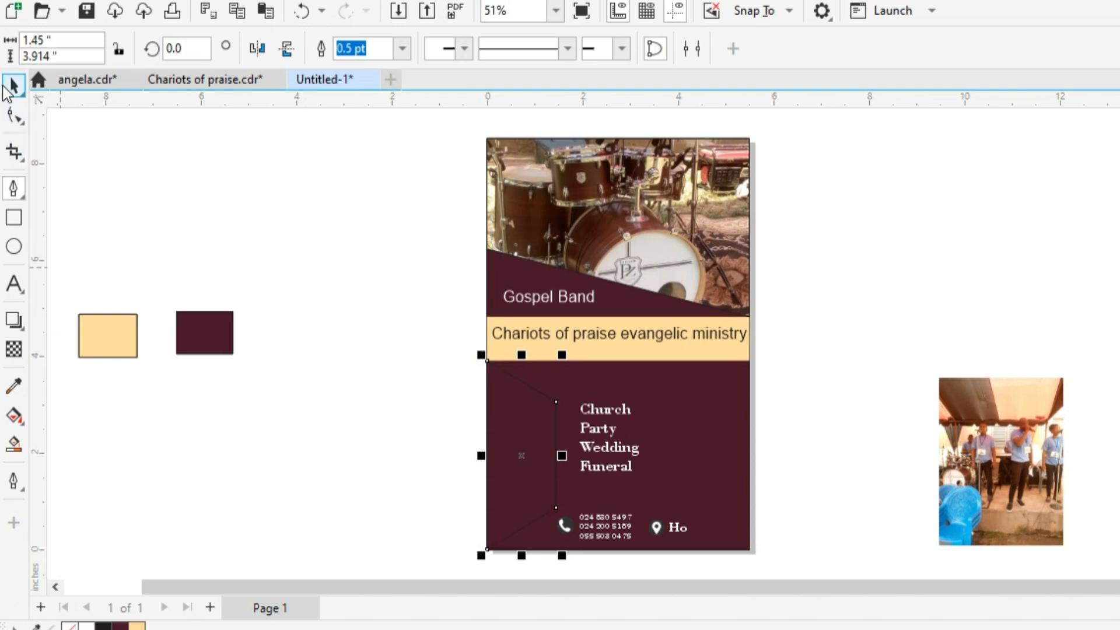
click(13, 85)
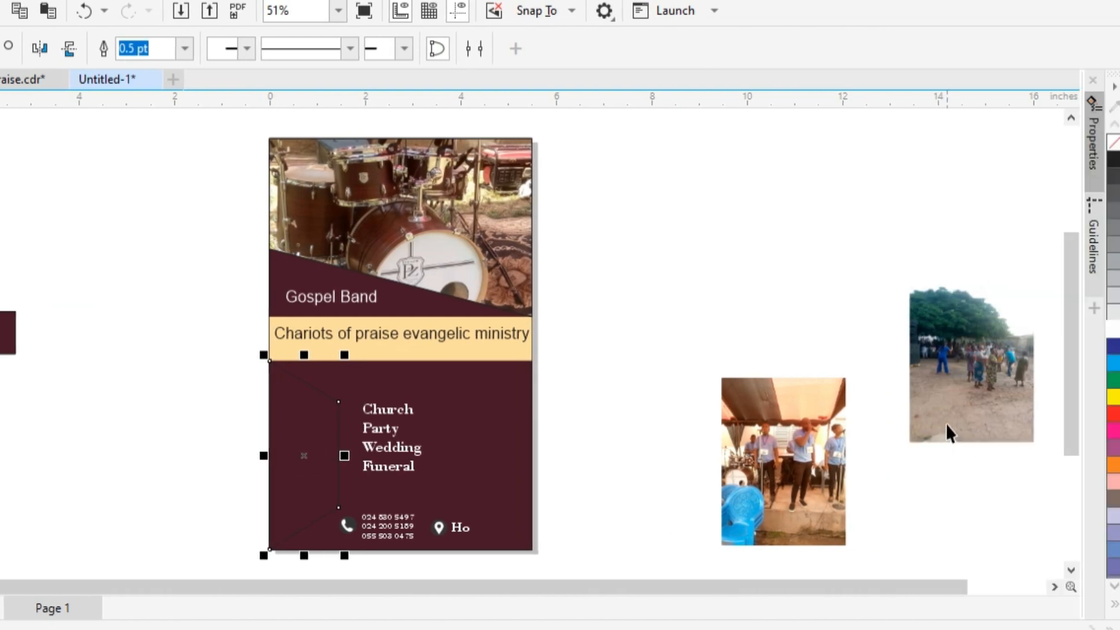
PowerClip the outdoor crowd photo into the trapezoid on the maroon area
click(946, 432)
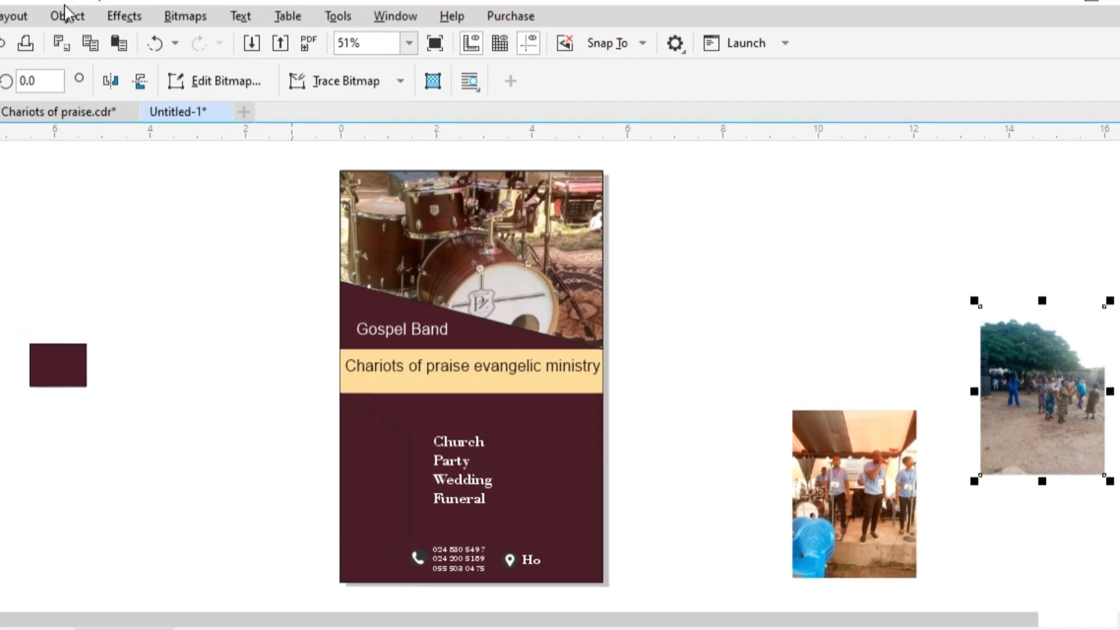
click(70, 13)
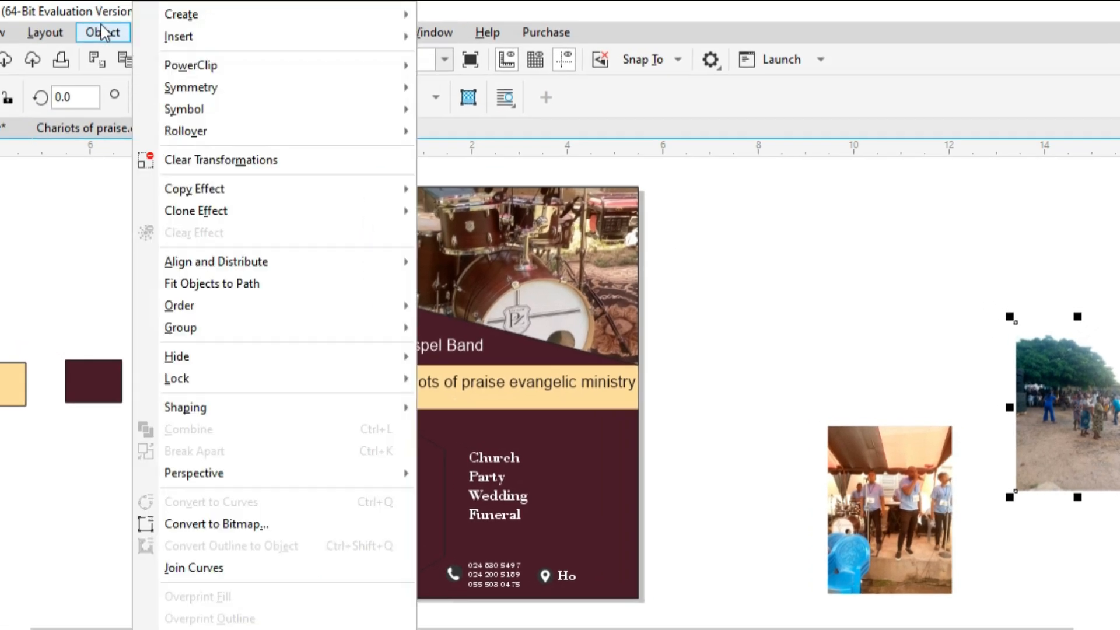
mouse_move(368, 69)
click(457, 69)
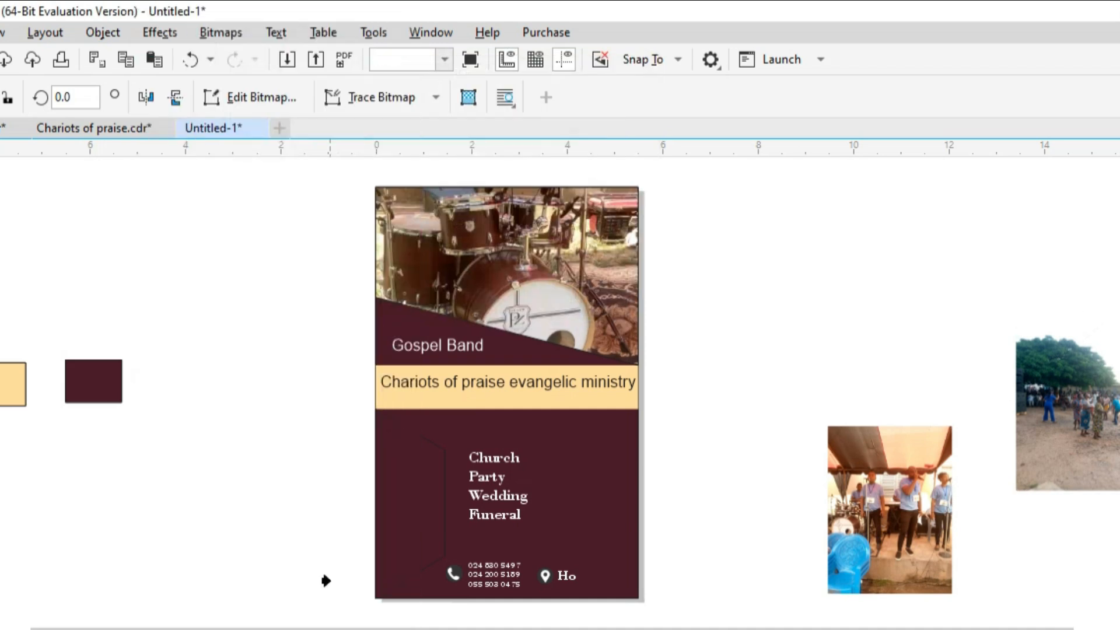
click(411, 493)
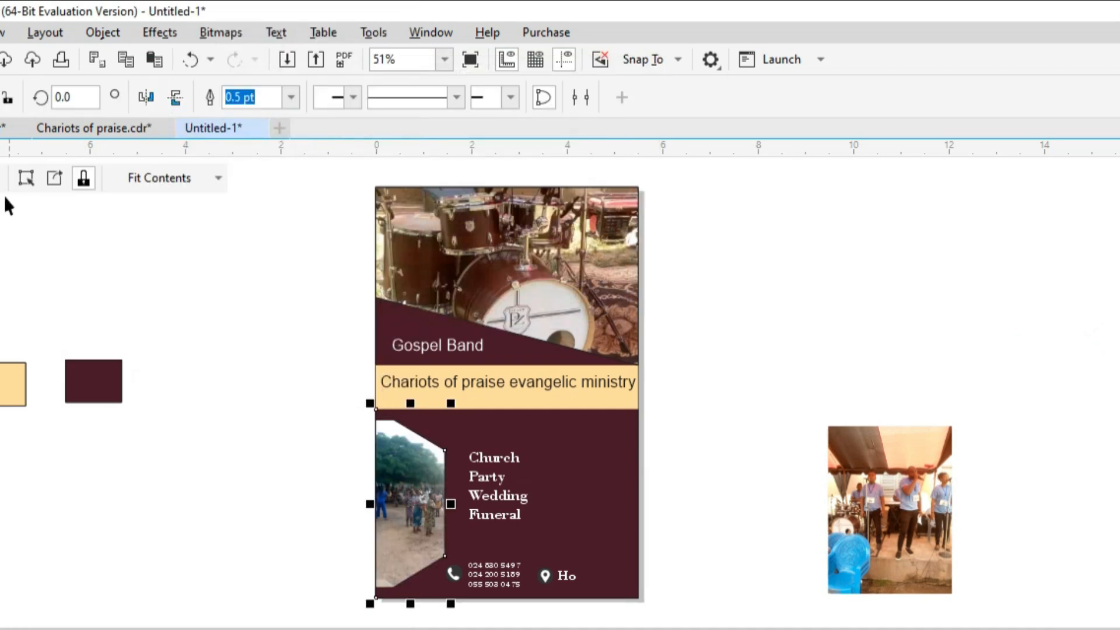
Open the trapezoid's clip contents and enlarge the crowd photo to about 3.01 × 4.02 inches so it covers the frame
click(70, 181)
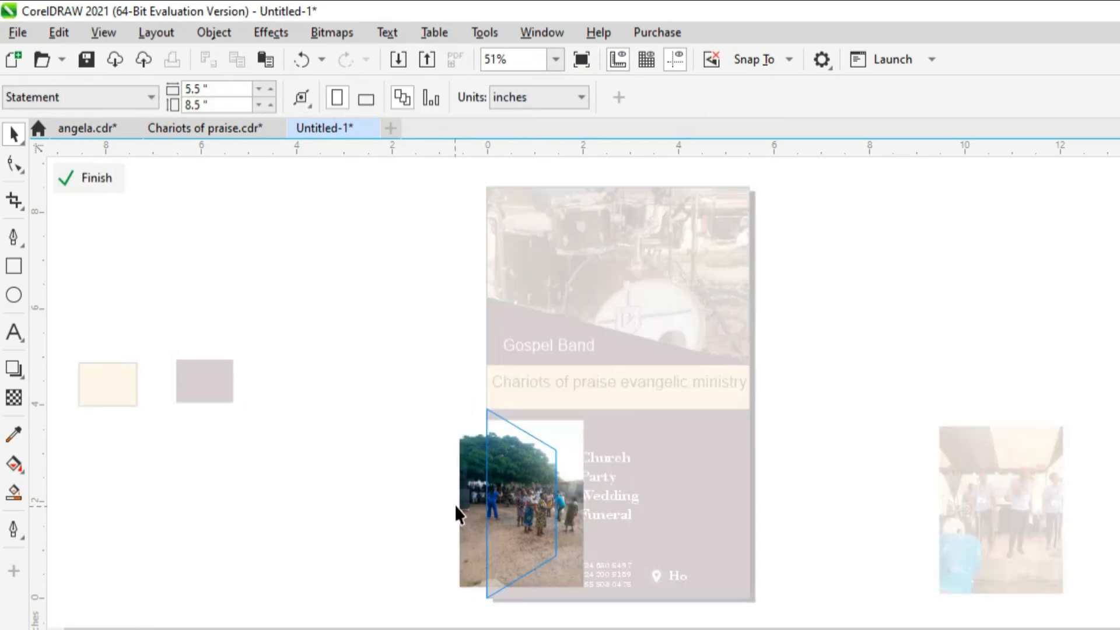
click(583, 435)
drag(590, 412, 600, 396)
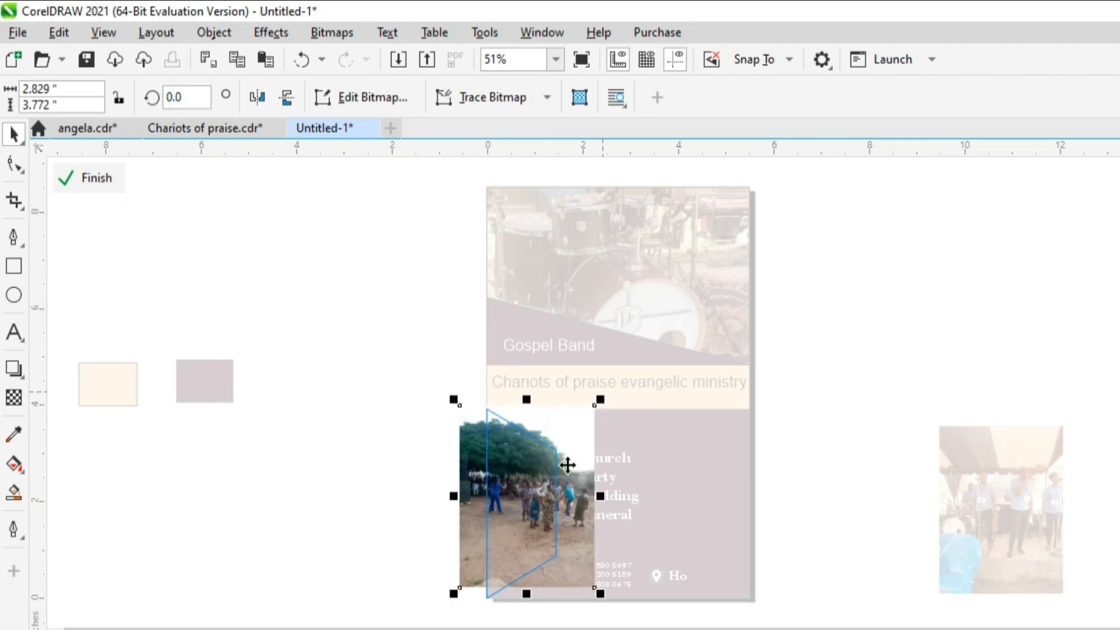
drag(454, 593, 445, 605)
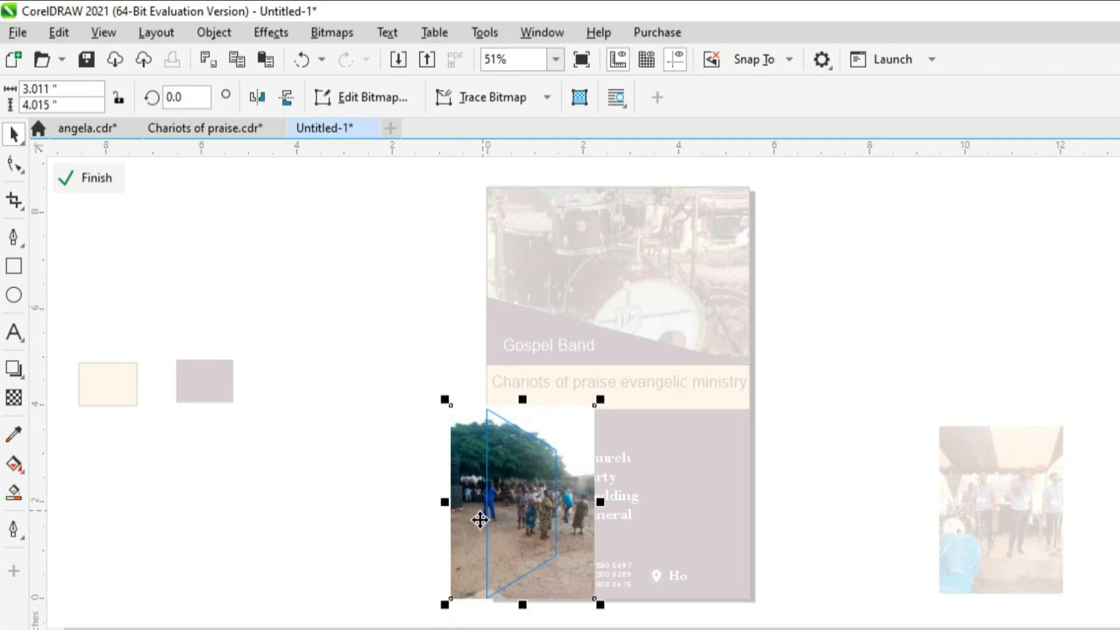
Position the crowd photo within the trapezoid, finish editing the clip contents, and remove the frame's outline
drag(475, 522, 483, 524)
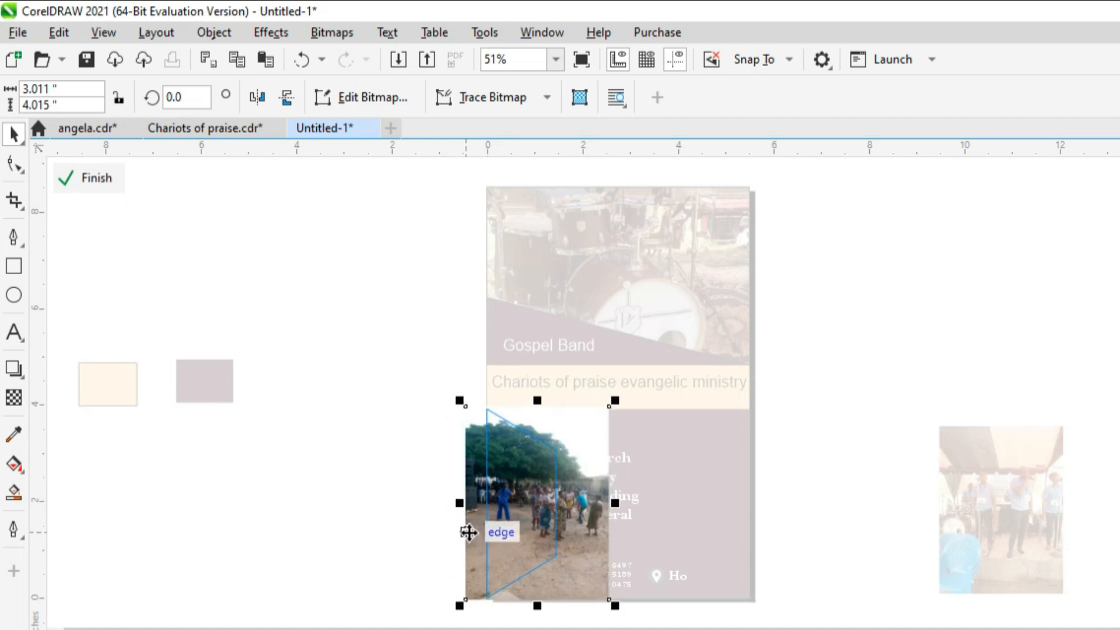
key(Left)
key(Left)
key(Left)
key(Left)
key(Left)
key(Left)
key(Left)
key(Left)
key(Left)
key(Left)
key(Left)
key(Left)
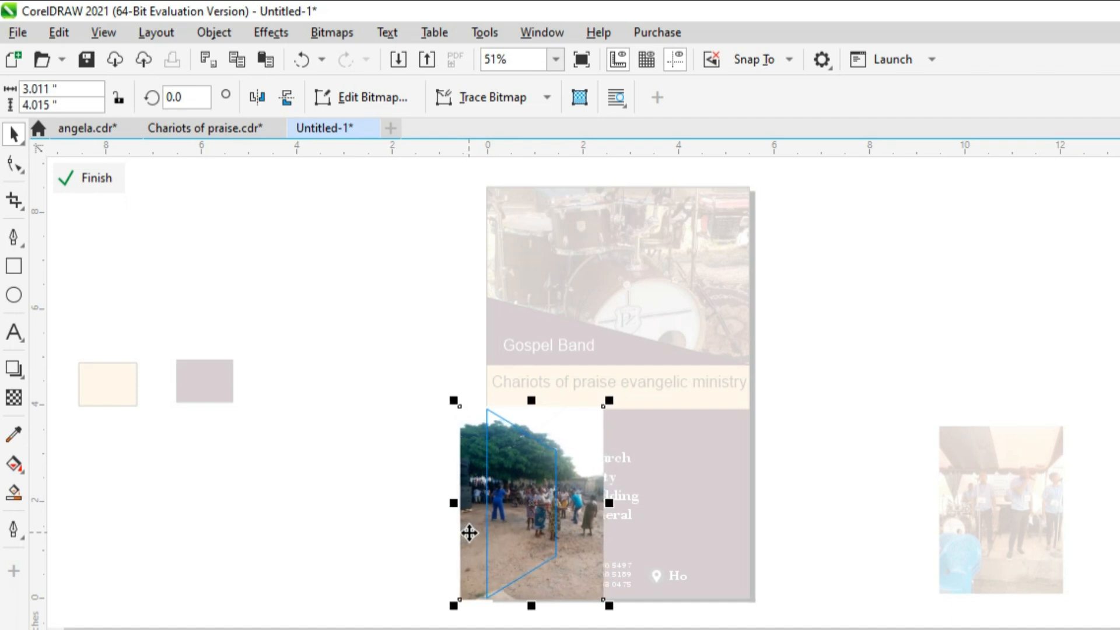
click(97, 179)
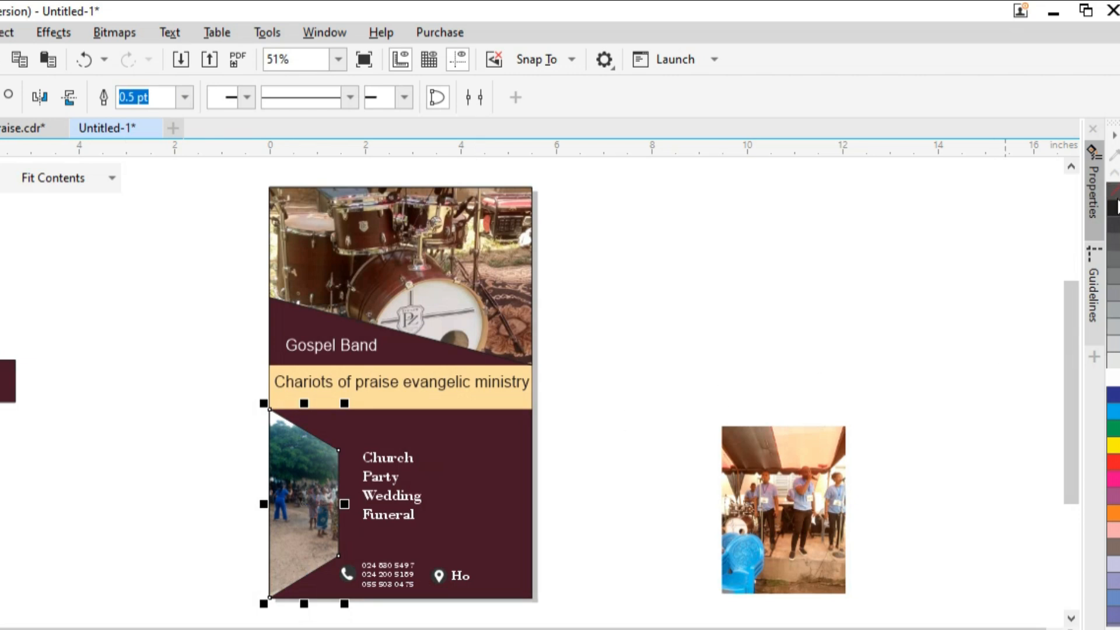
right_click(1114, 193)
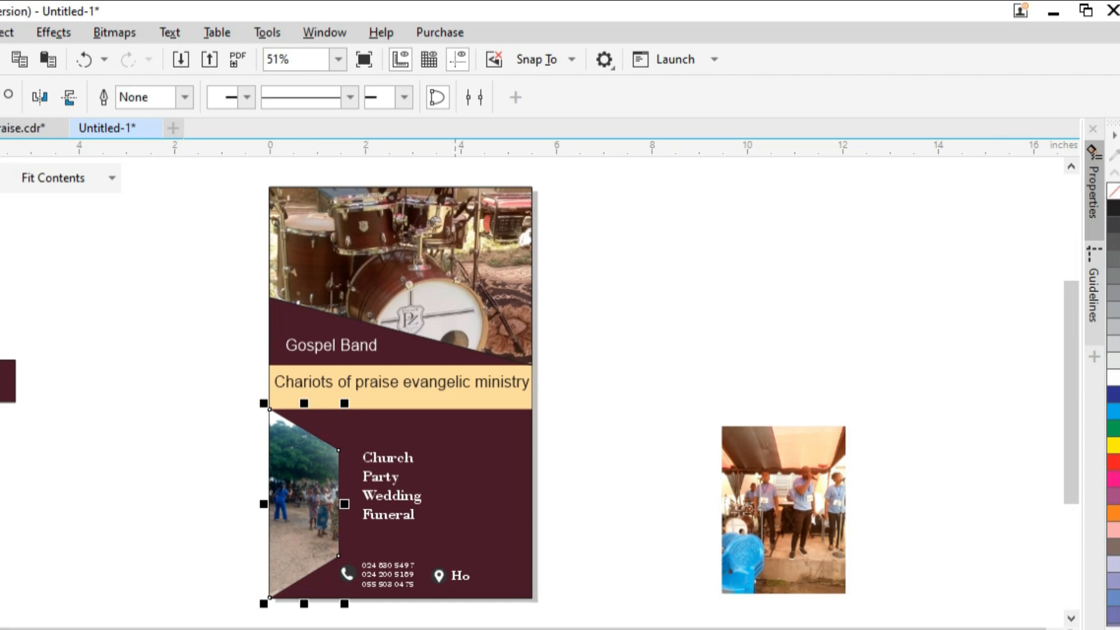
Duplicate the clipped trapezoid, mirror the copy horizontally, and align it with the right page edge below the cream band
drag(332, 470, 508, 471)
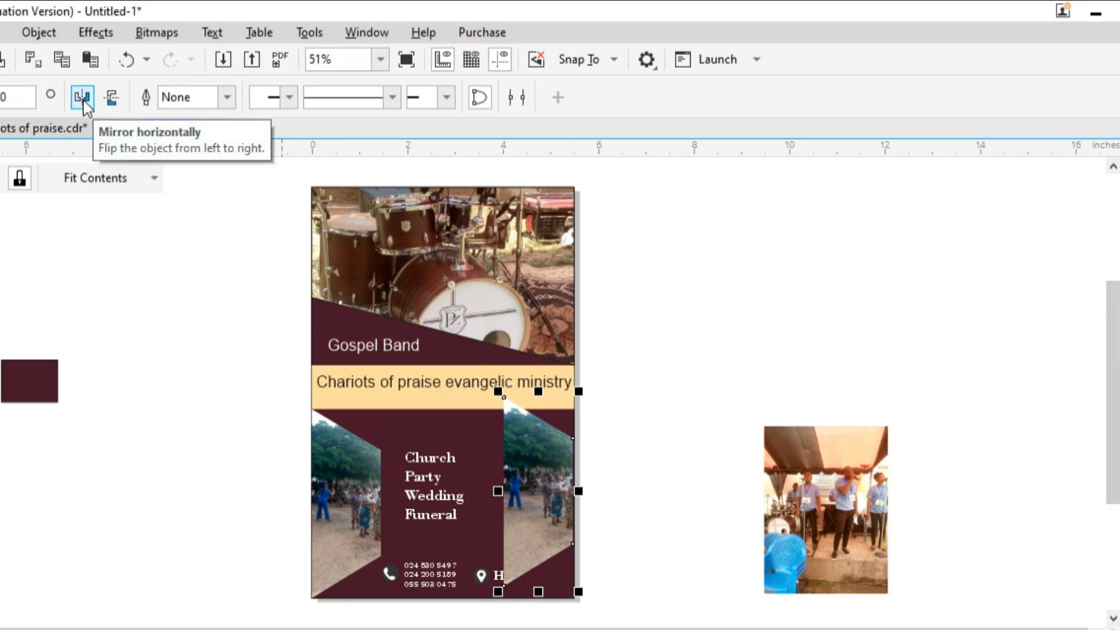
click(83, 100)
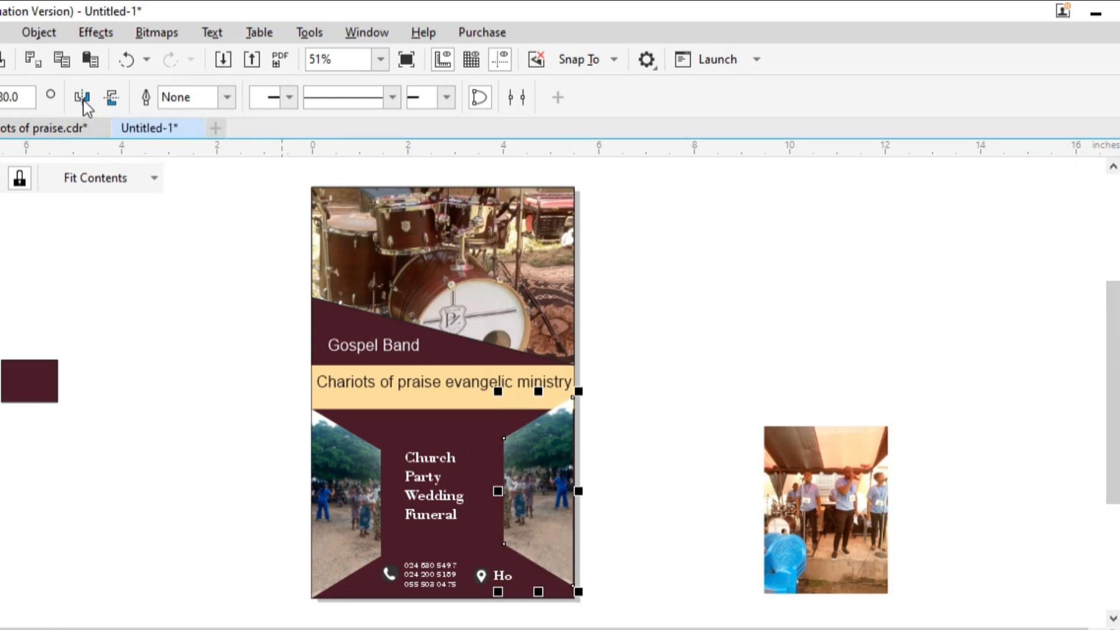
drag(531, 488, 537, 504)
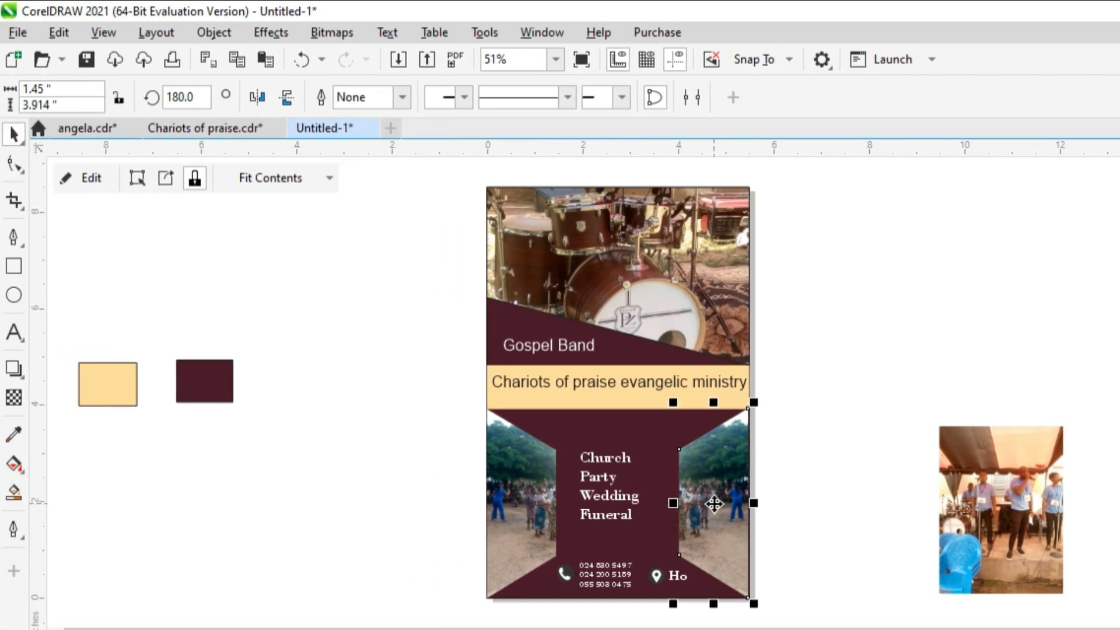
key(Right)
key(Right)
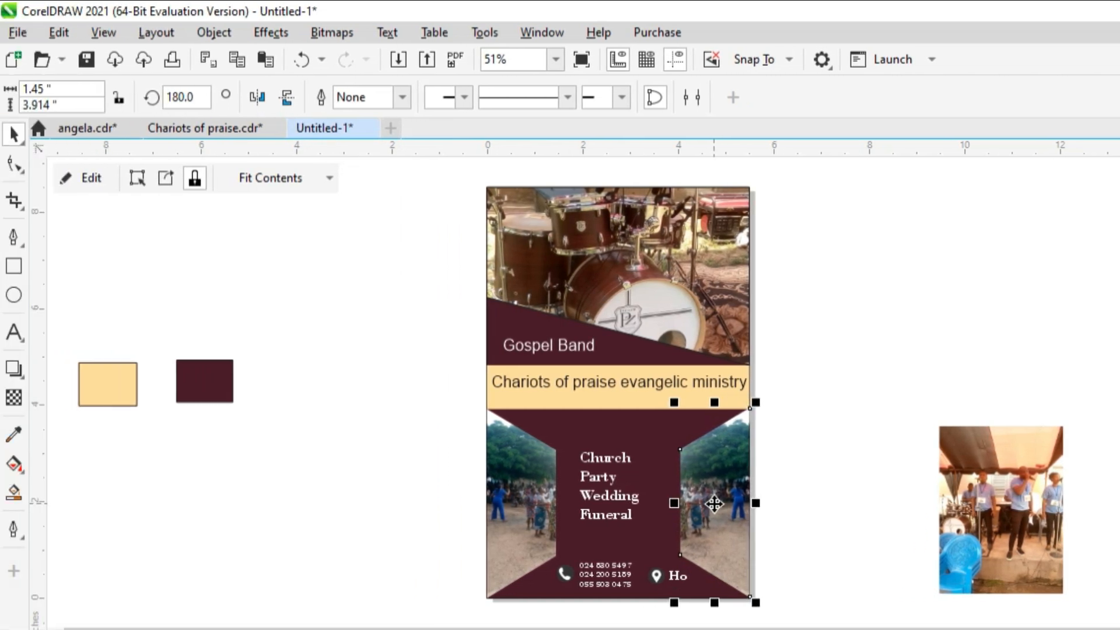
click(834, 505)
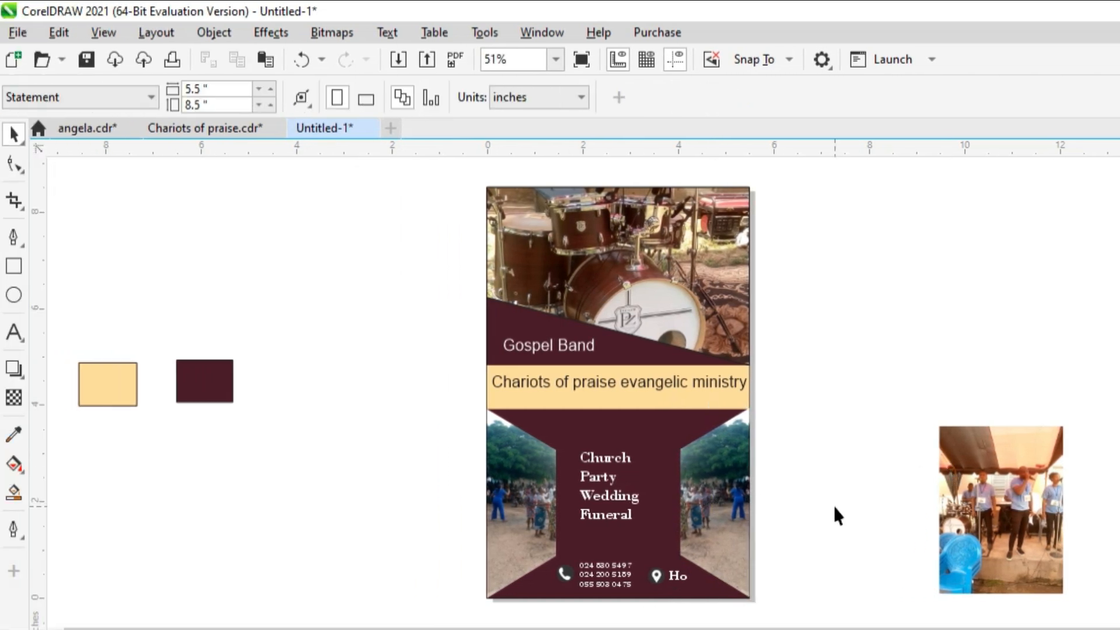
click(729, 561)
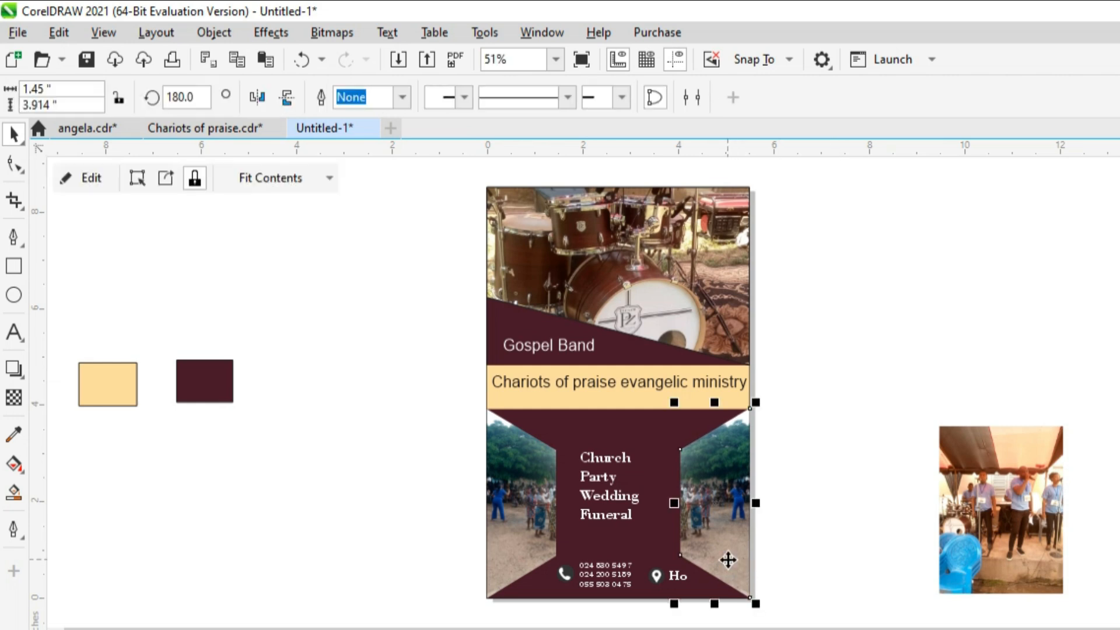
key(F10)
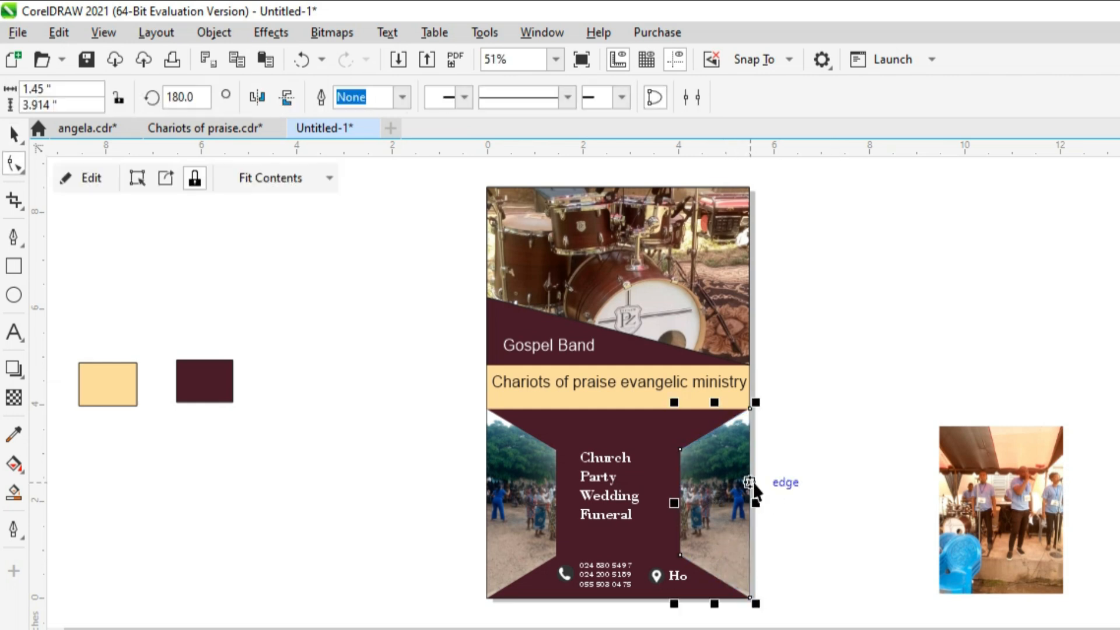
key(space)
click(93, 185)
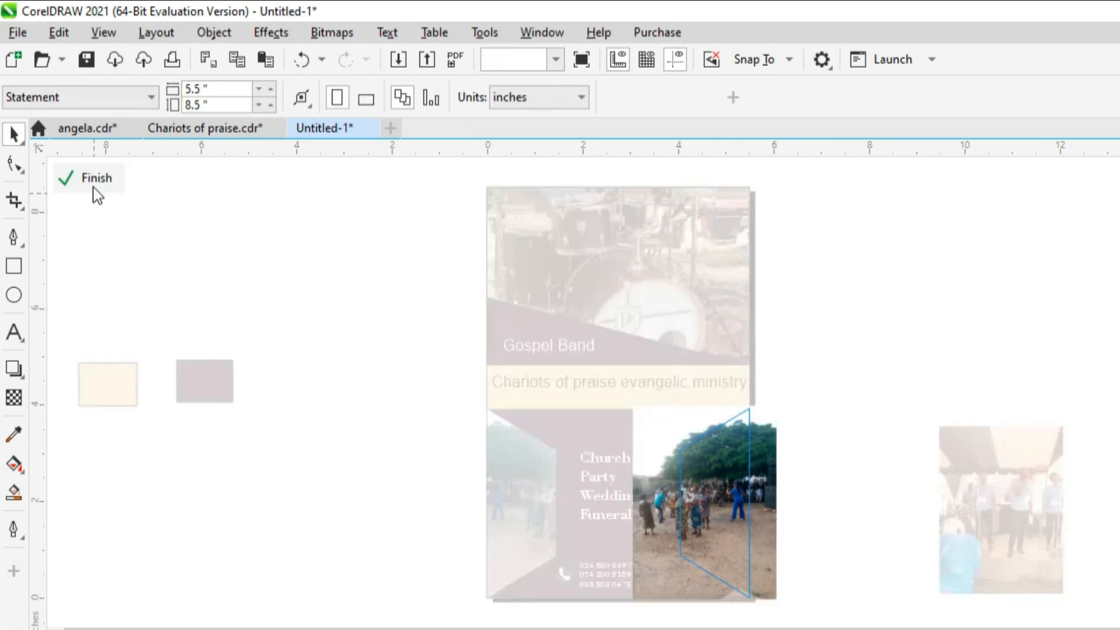
click(111, 181)
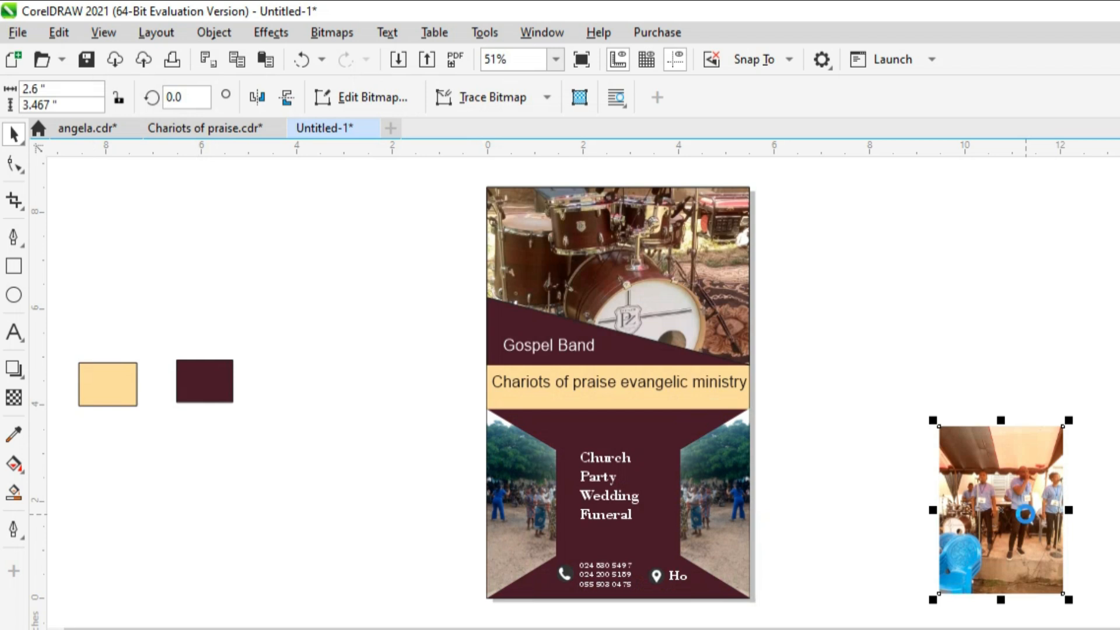
Cut the band photo beside the page, paste it inside the mirrored trapezoid's clip, and delete the crowd photo there
key(Delete)
click(718, 495)
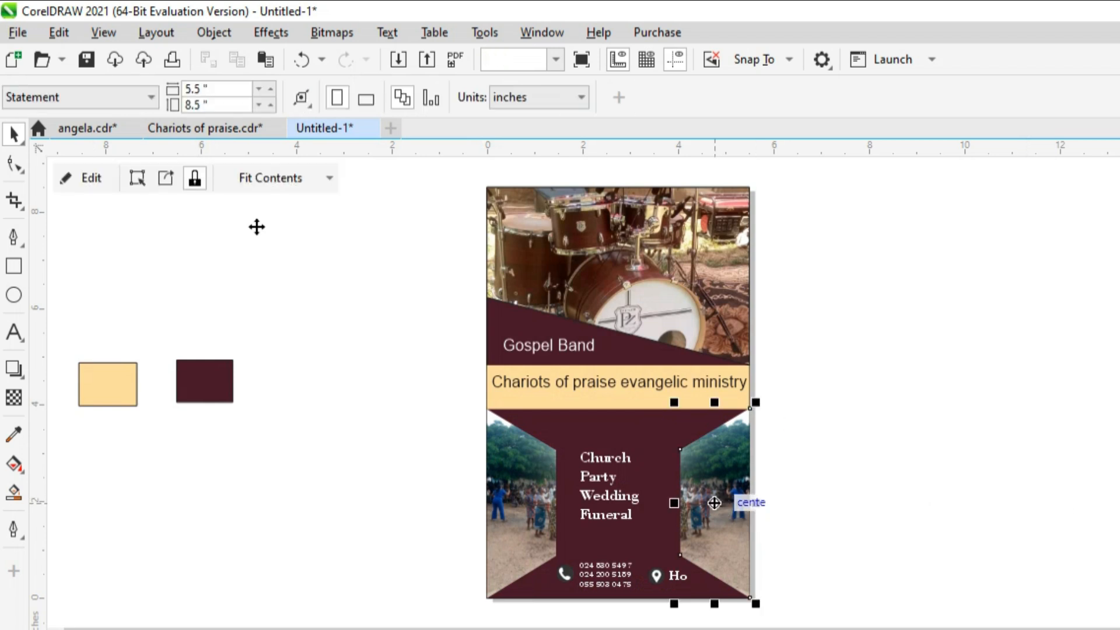
key(ctrl+v)
click(772, 490)
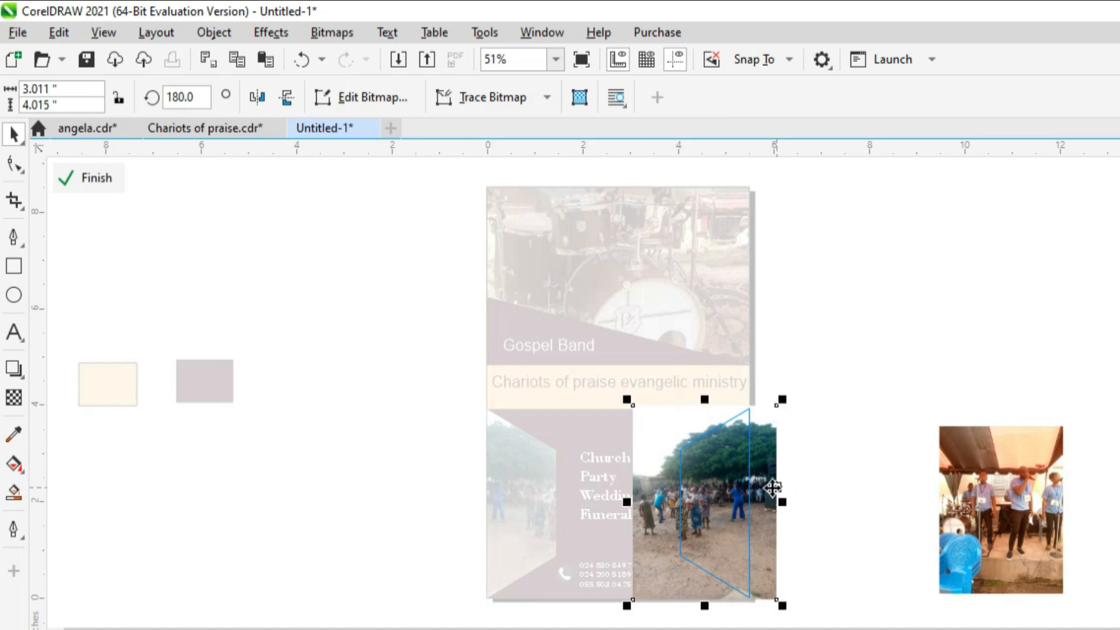
key(Delete)
Move the band photo over the mirrored trapezoid and enlarge it to about 3.05 × 4.07 inches to cover the frame
drag(982, 514, 709, 508)
drag(799, 407, 810, 394)
drag(661, 590, 649, 605)
drag(801, 502, 797, 518)
drag(792, 516, 759, 511)
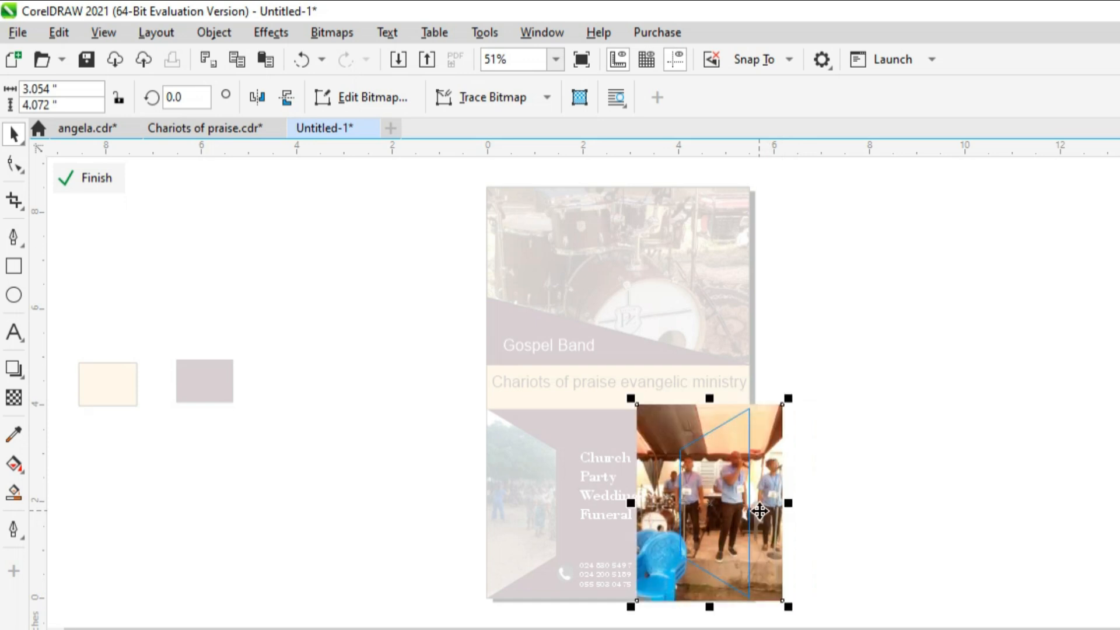
Nudge the band photo slightly to the right within the mirrored frame and finish editing the clip contents
key(Right)
key(Right)
key(Right)
key(Right)
key(Right)
key(Right)
key(Right)
key(Right)
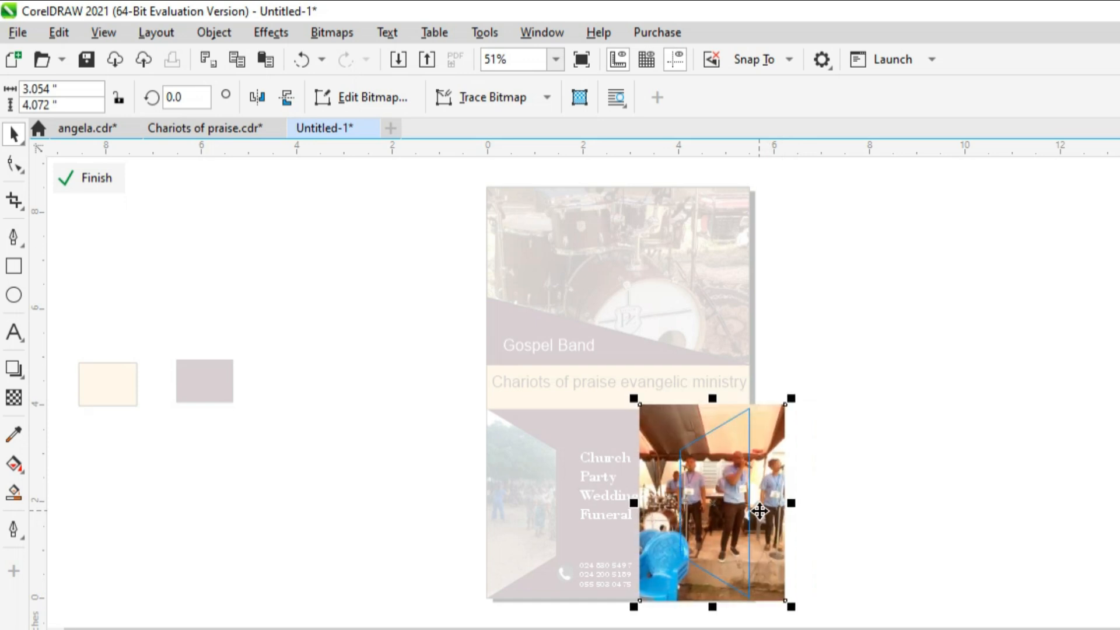
key(Right)
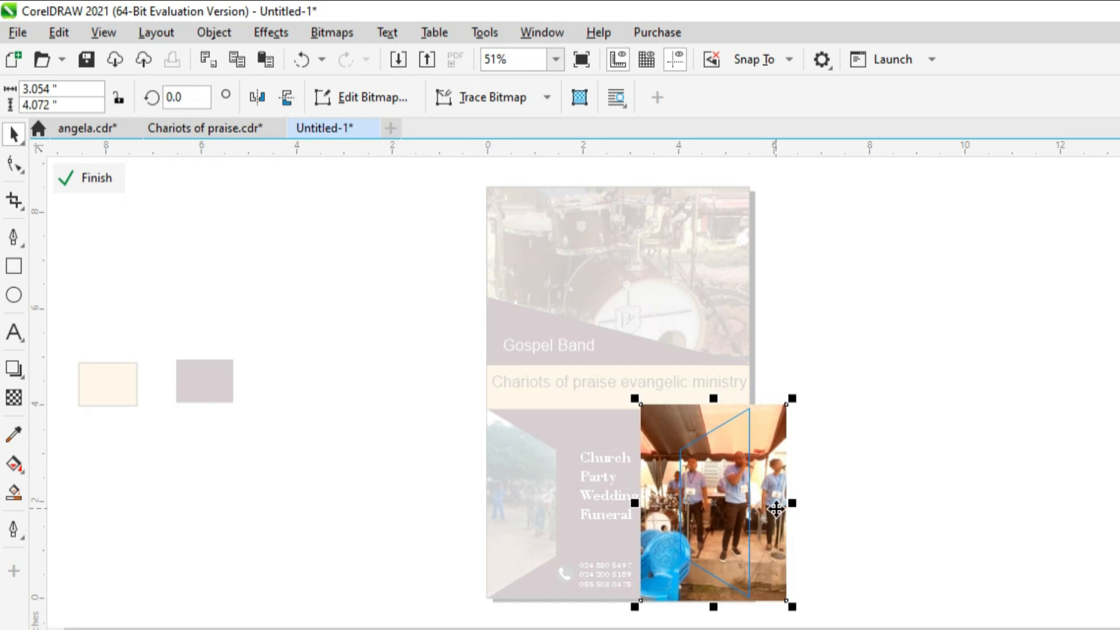
click(100, 185)
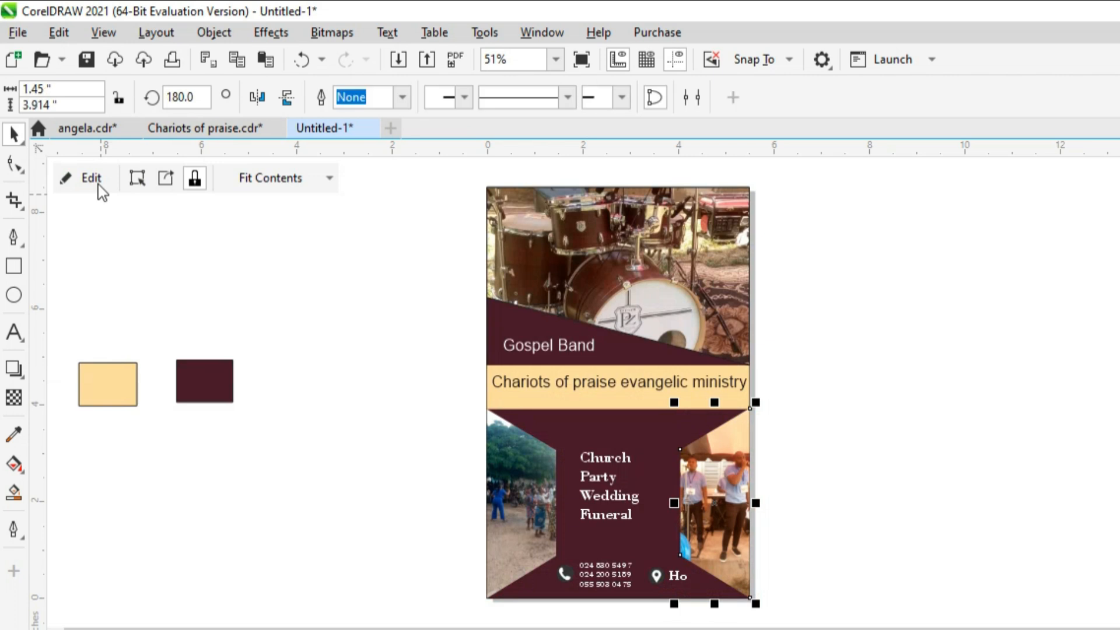
Delete the cream and maroon sample rectangles beside the page
click(927, 500)
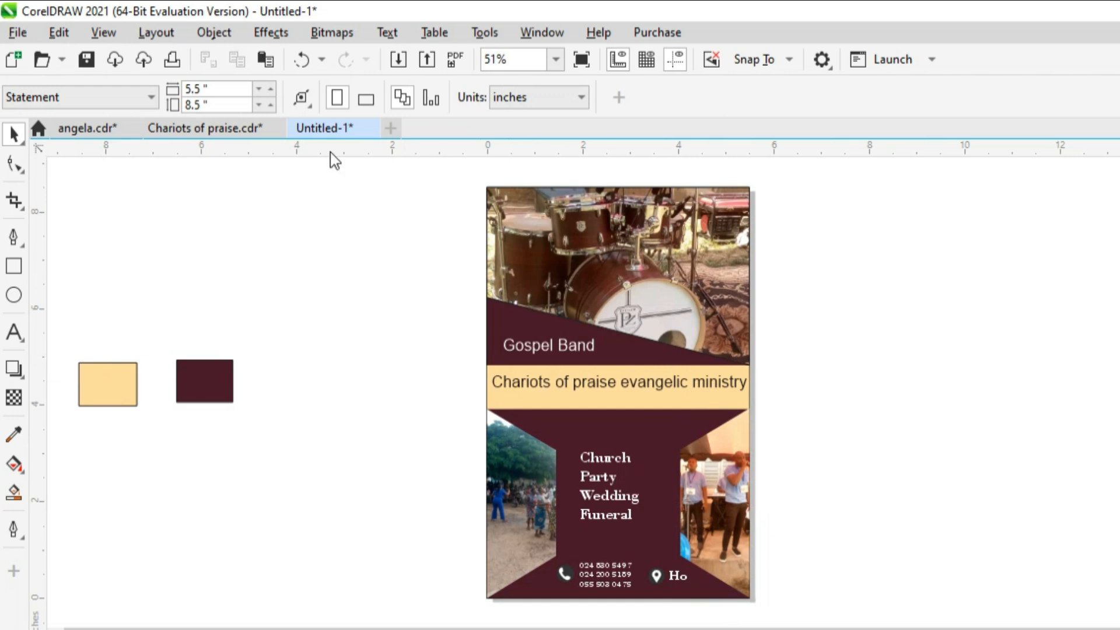
drag(68, 317, 296, 463)
key(Delete)
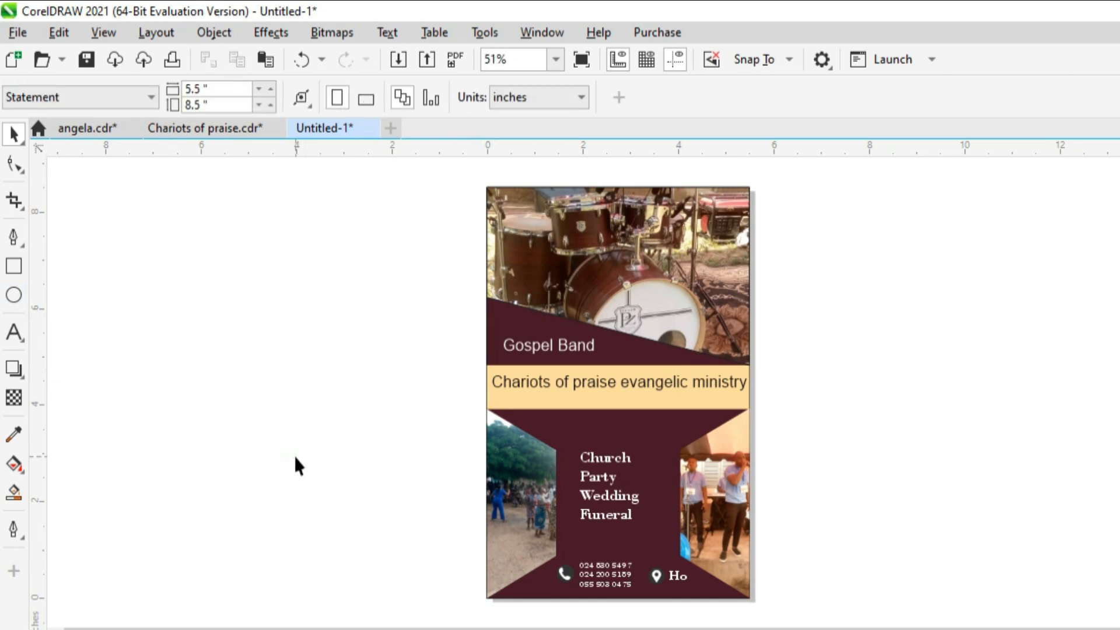
Set the "Gospel Band" text in Bodoni Bd BT, enlarge it to about 31.2 pt and reposition it on the maroon band
scroll(295, 458, up, 1)
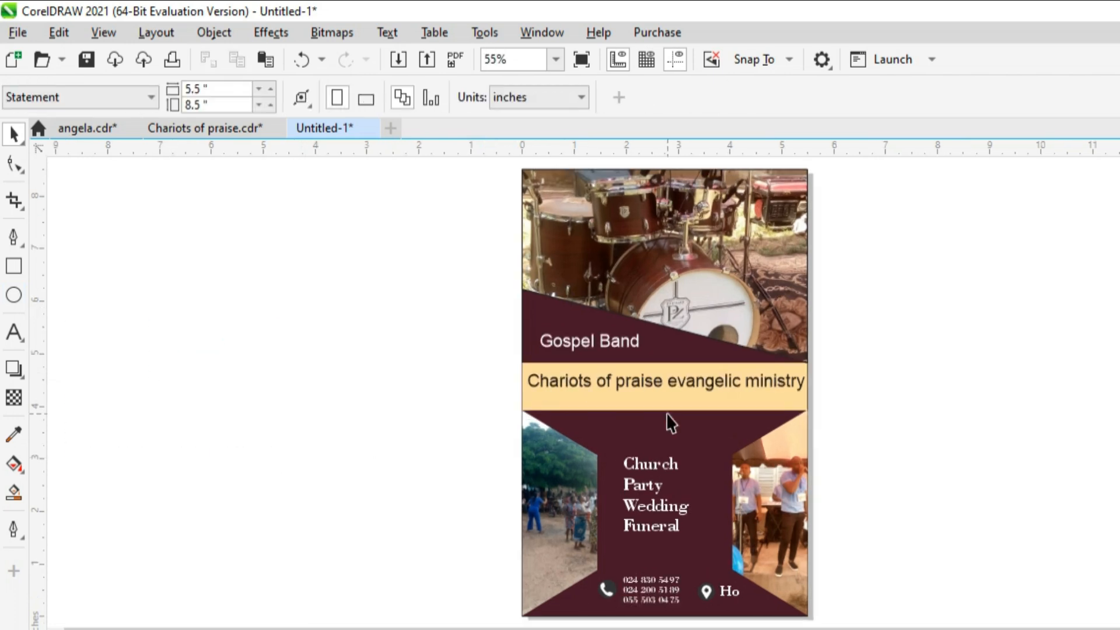
click(576, 350)
click(404, 106)
click(405, 98)
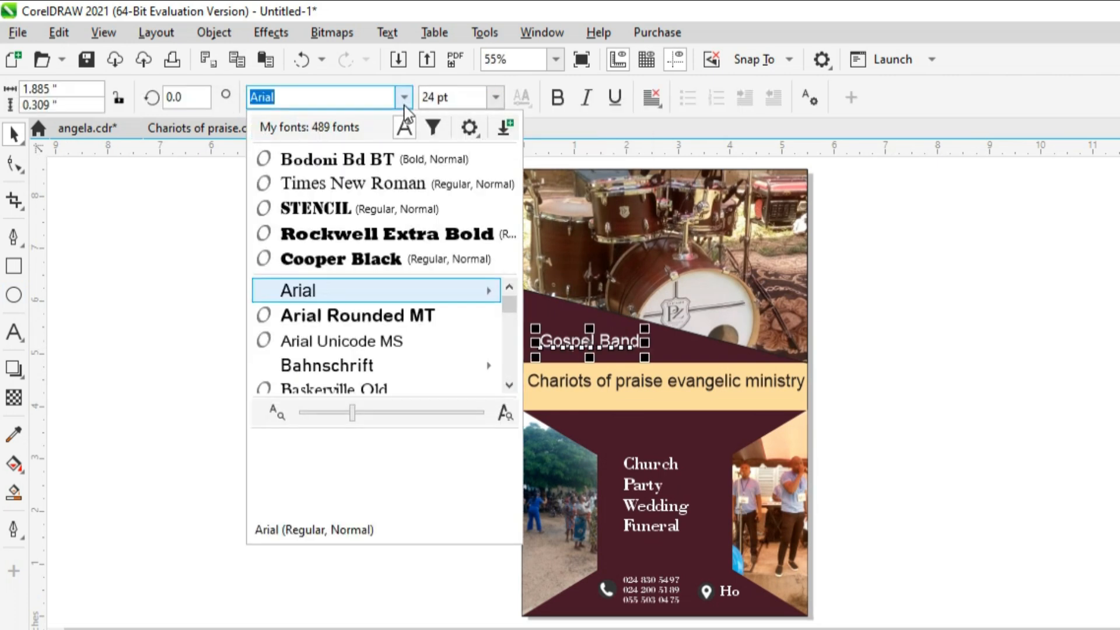
click(346, 168)
click(560, 340)
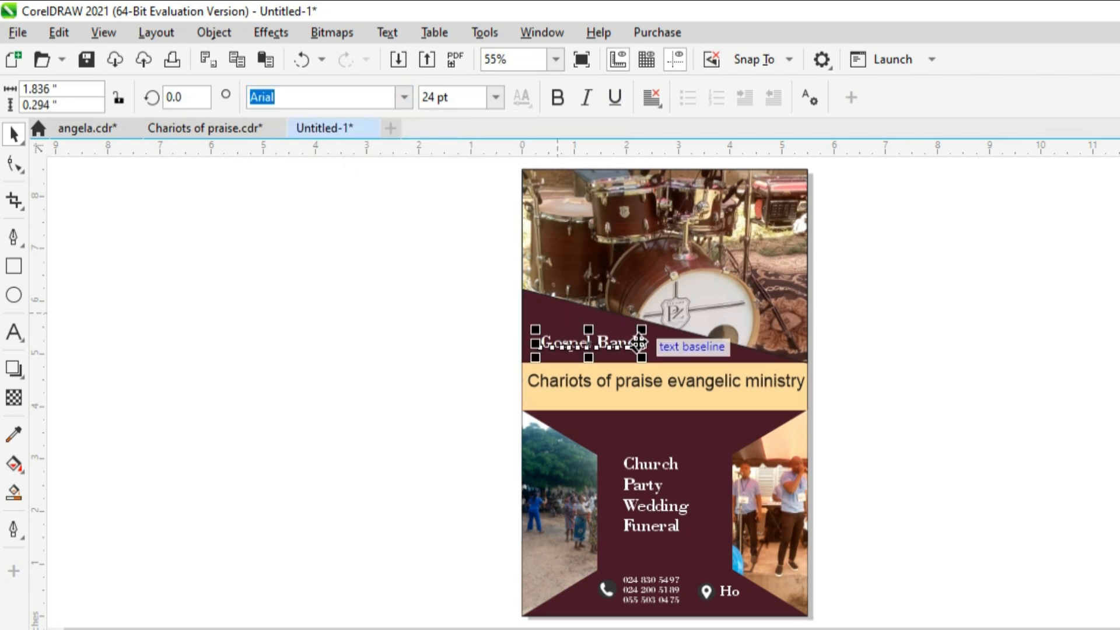
drag(654, 327, 670, 315)
drag(621, 348, 615, 350)
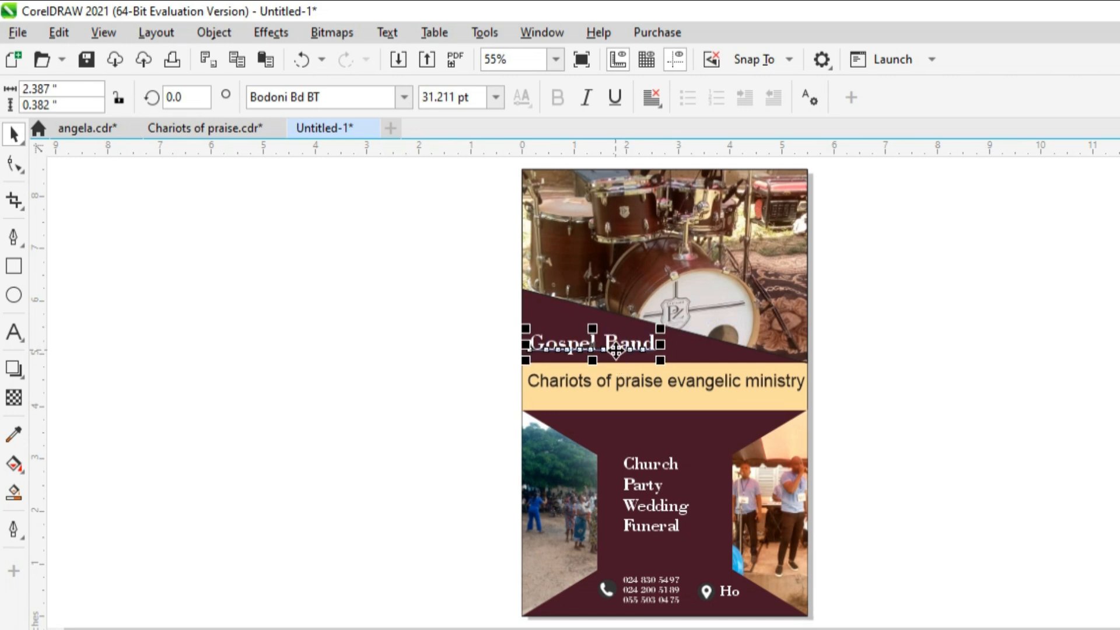
Add the heading "PROGRAMS" in 24 pt Arial and centre it above the list of events
click(14, 333)
click(600, 438)
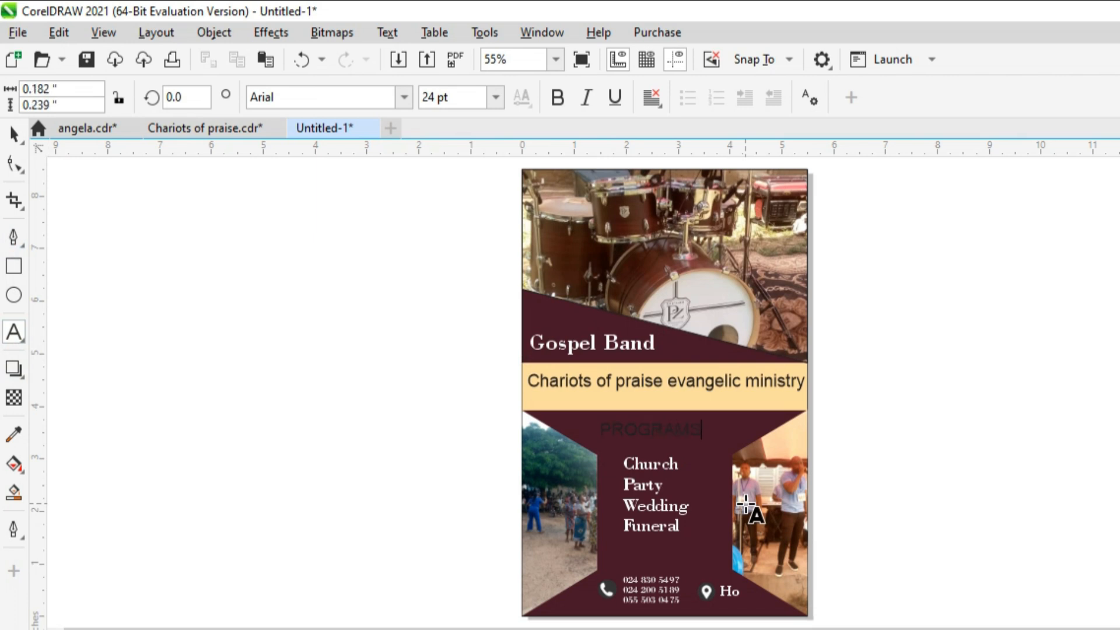
key(ctrl+space)
click(657, 428)
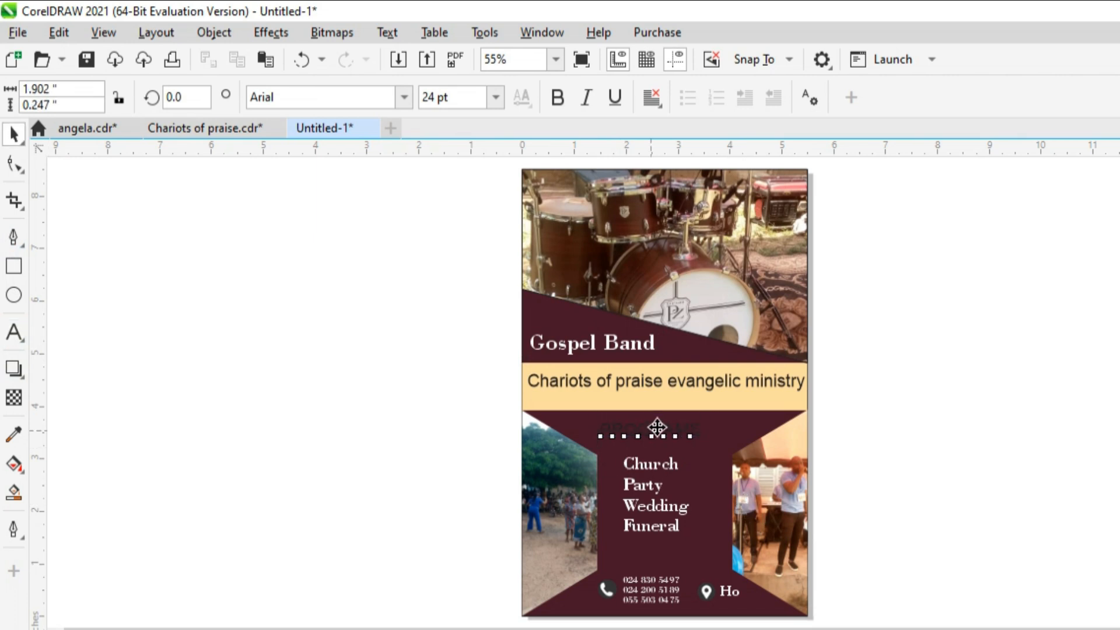
drag(666, 431, 669, 431)
Colour the PROGRAMS heading cream and make it bold and underlined
click(138, 581)
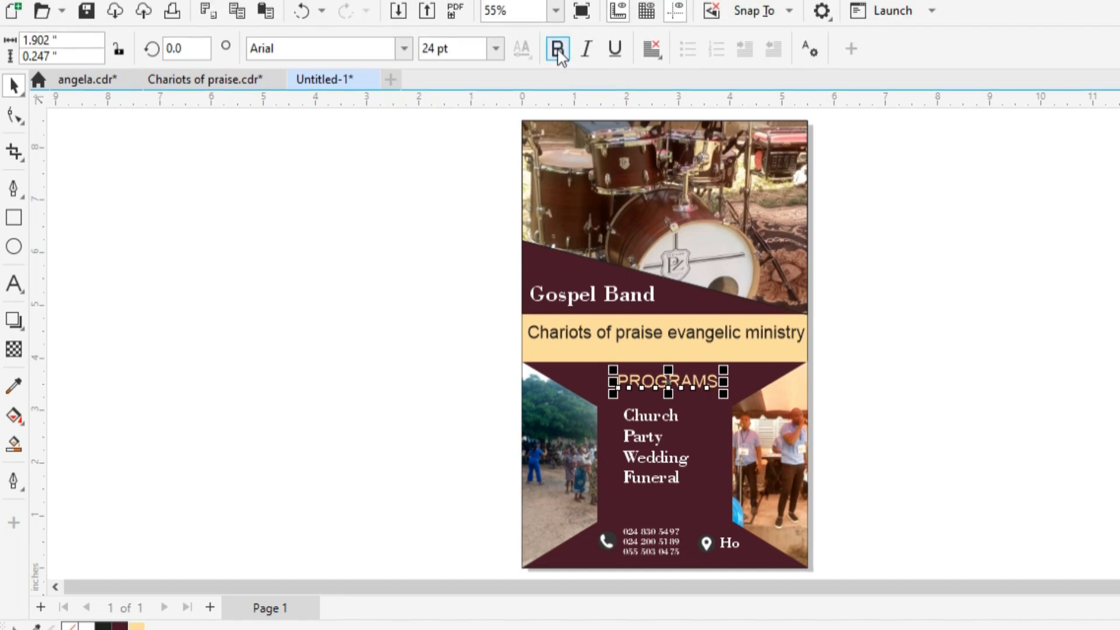
click(558, 3)
click(615, 49)
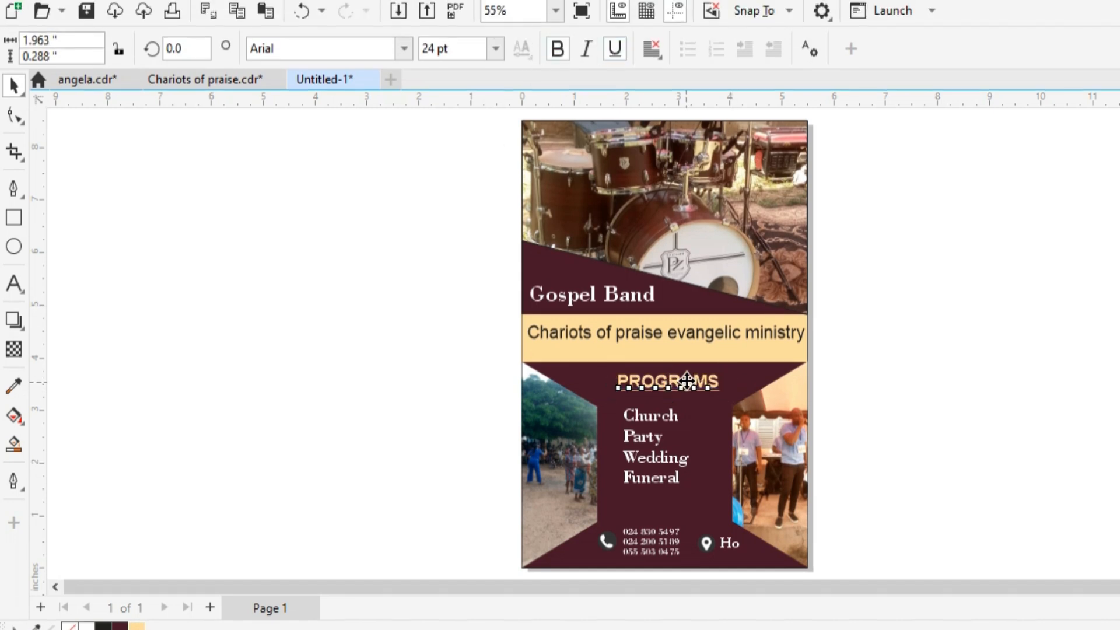
Shift the PROGRAMS heading slightly up, just below the cream band
drag(687, 383, 687, 379)
key(Down)
key(Down)
key(Down)
key(Down)
key(Down)
key(Down)
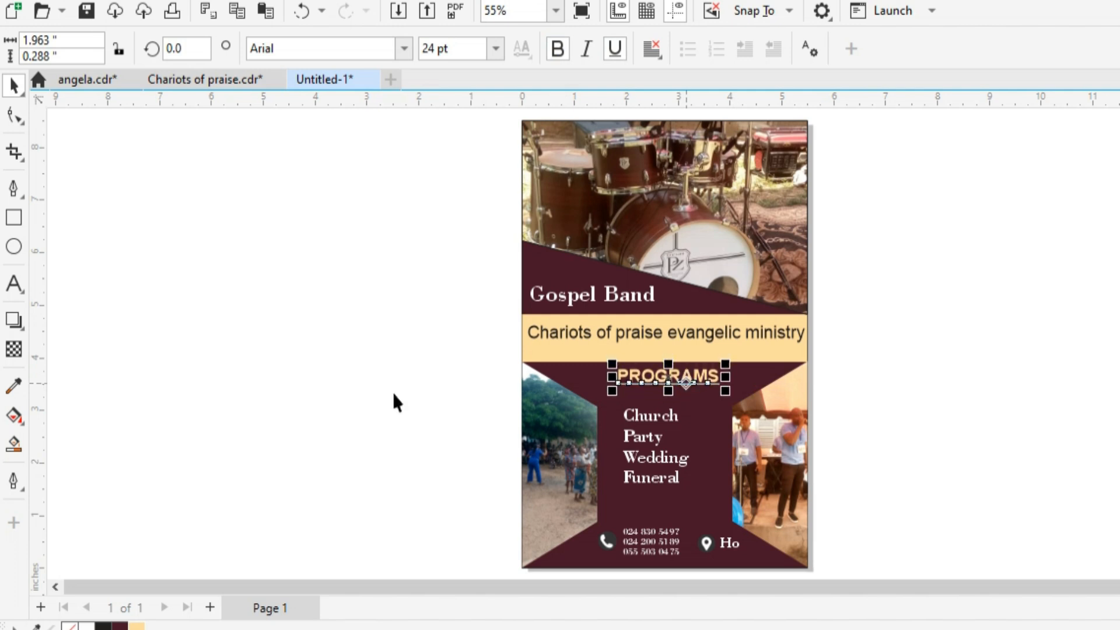
Move the Church, Party, Wedding and Funeral list slightly right and down, centring it under the PROGRAMS heading
click(293, 400)
drag(481, 392, 708, 513)
drag(661, 452, 671, 454)
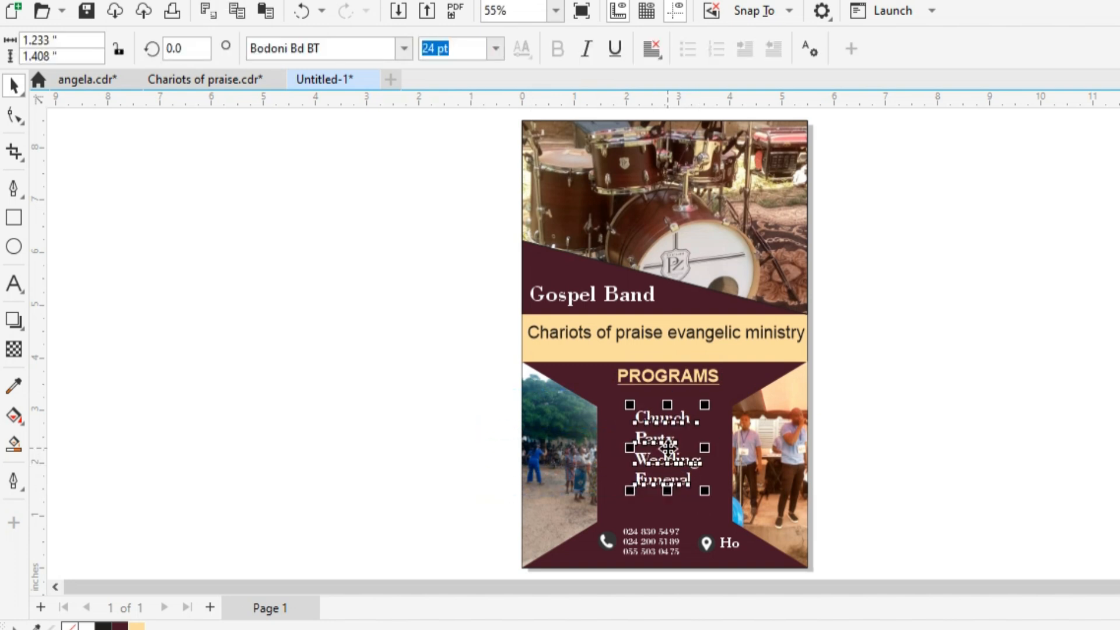
click(465, 420)
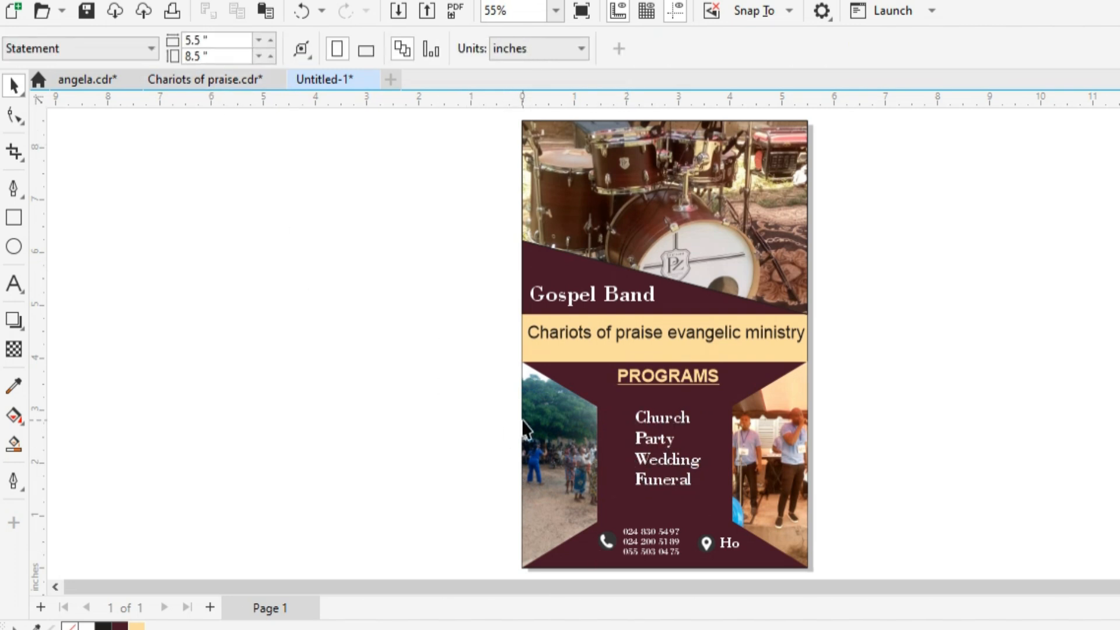
drag(469, 311, 902, 582)
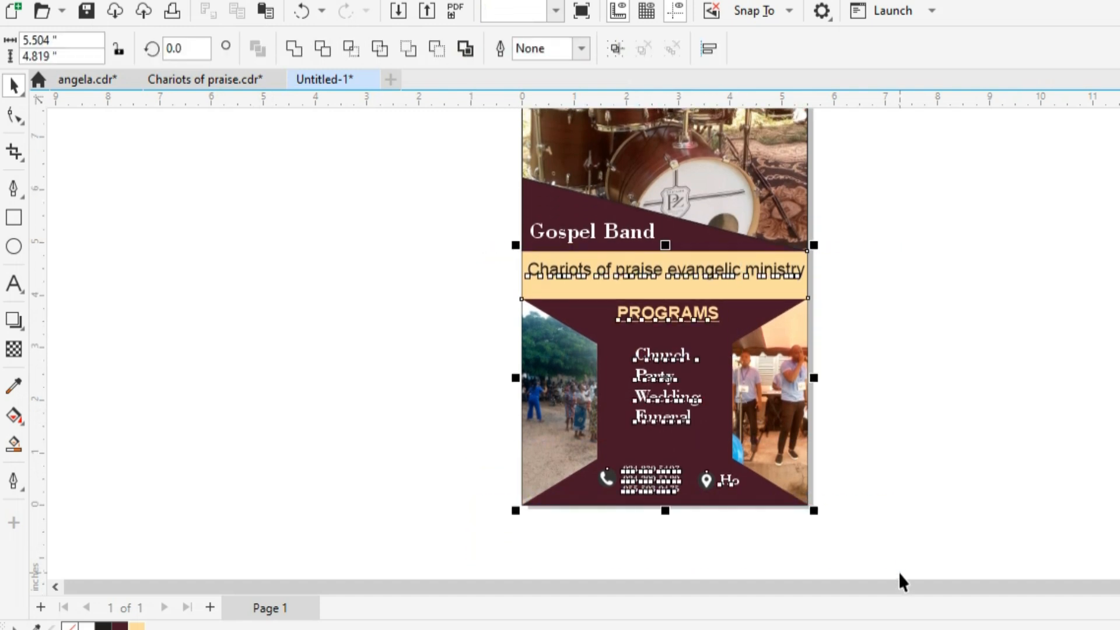
click(962, 444)
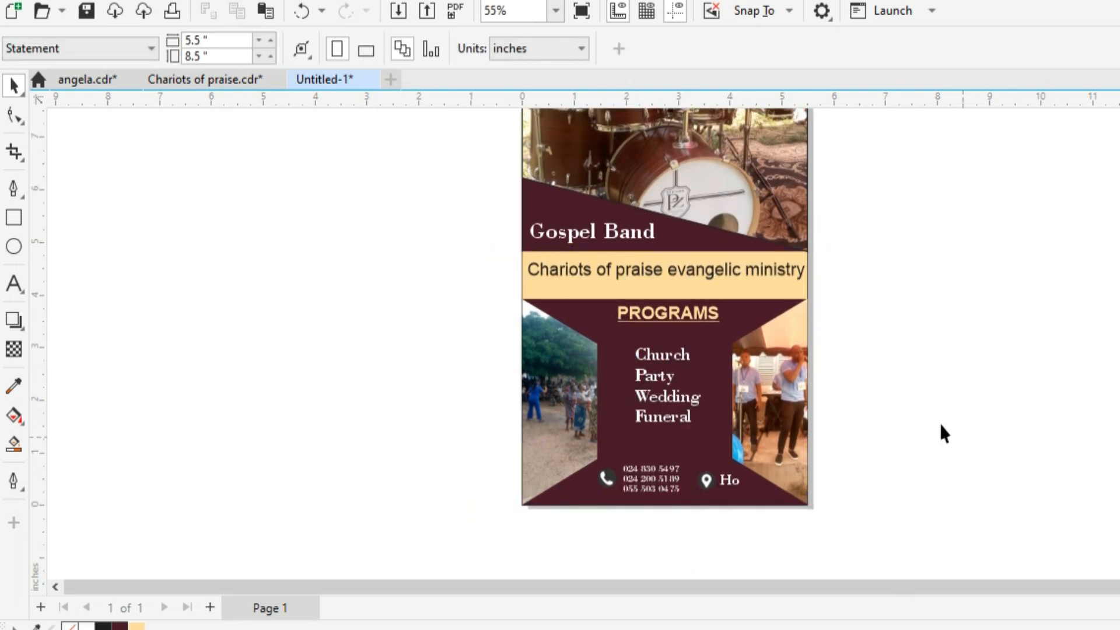
Draw a small bullet rectangle of about 0.32 × 0.30 inches beside "Church" and colour it cream (R254 G221 B154)
click(13, 219)
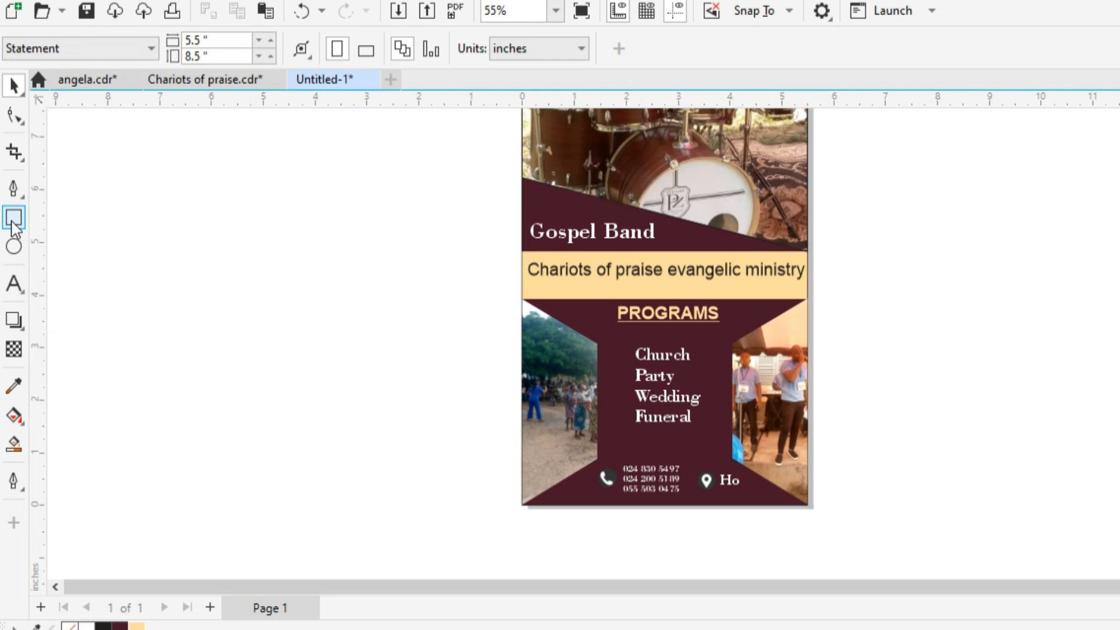
drag(607, 344, 626, 362)
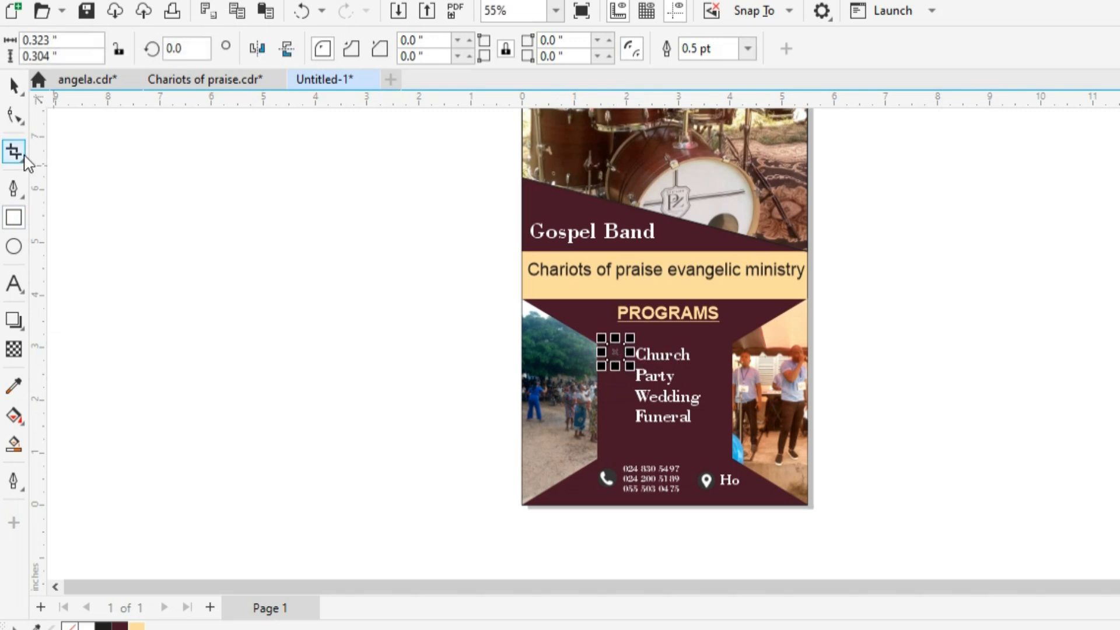
click(8, 93)
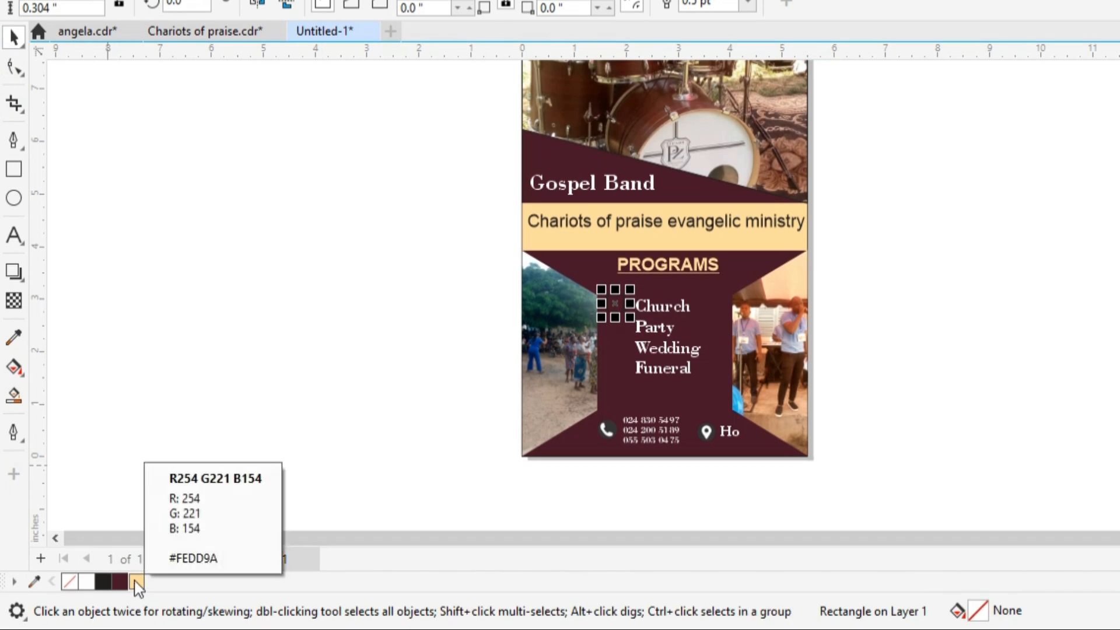
click(136, 578)
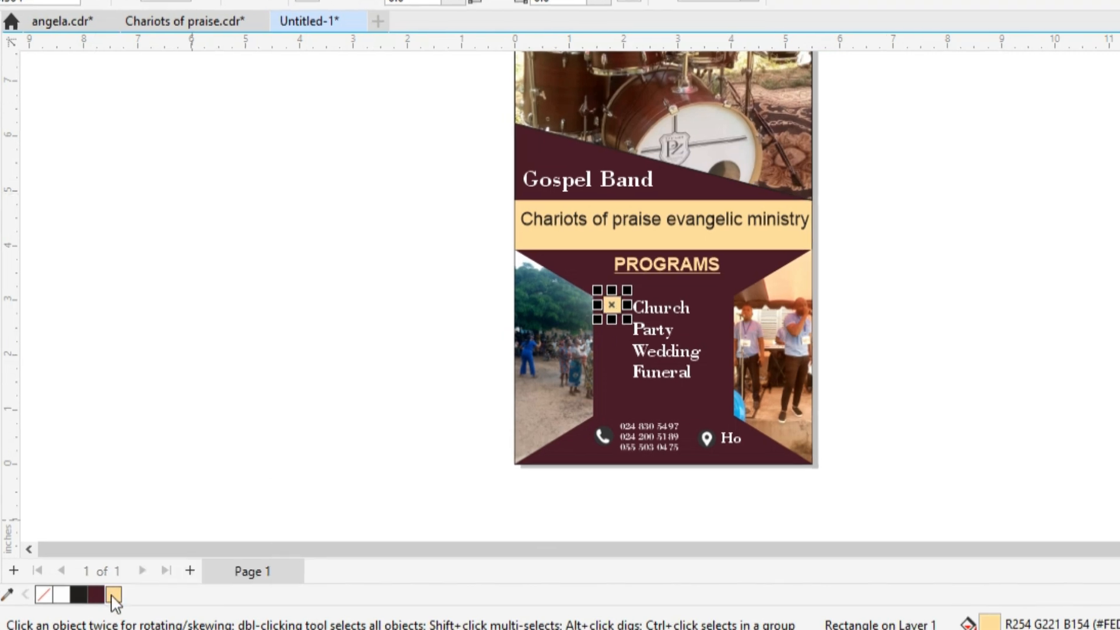
click(198, 204)
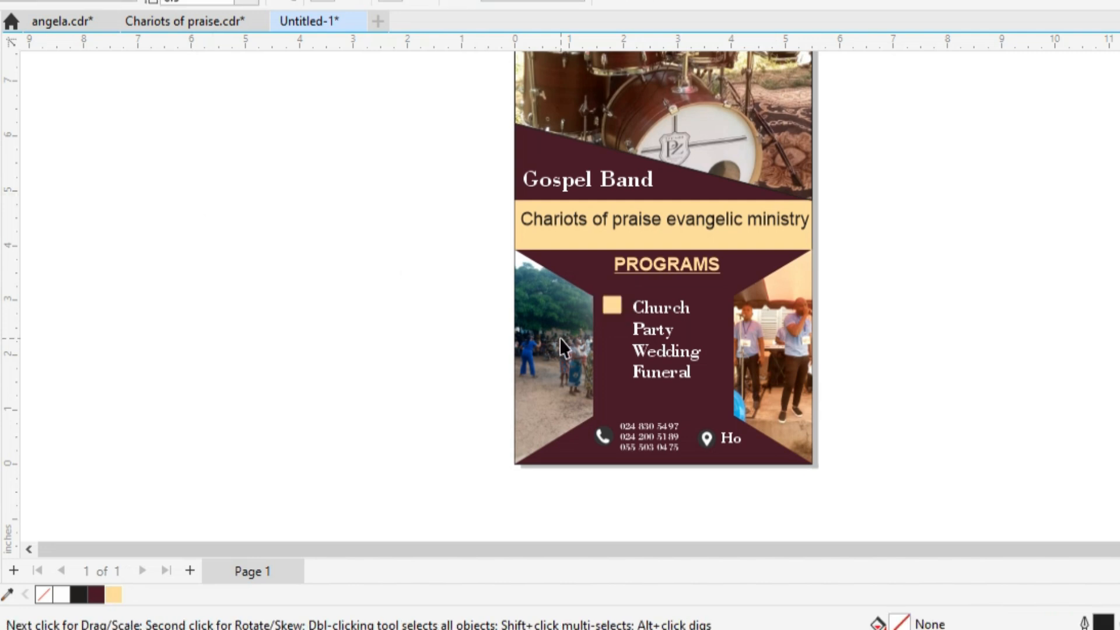
Shrink the cream bullet to about 0.23 × 0.22 inches and place it closer to the word "Church"
click(610, 309)
drag(489, 259, 886, 439)
drag(454, 231, 926, 485)
key(shift+F2)
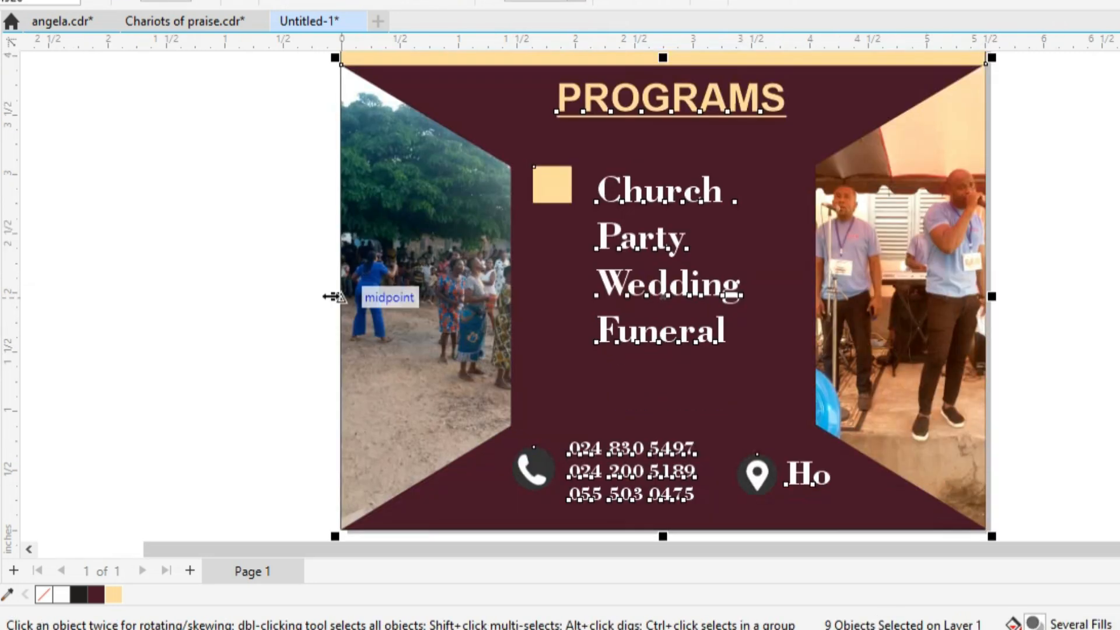
click(145, 264)
click(564, 189)
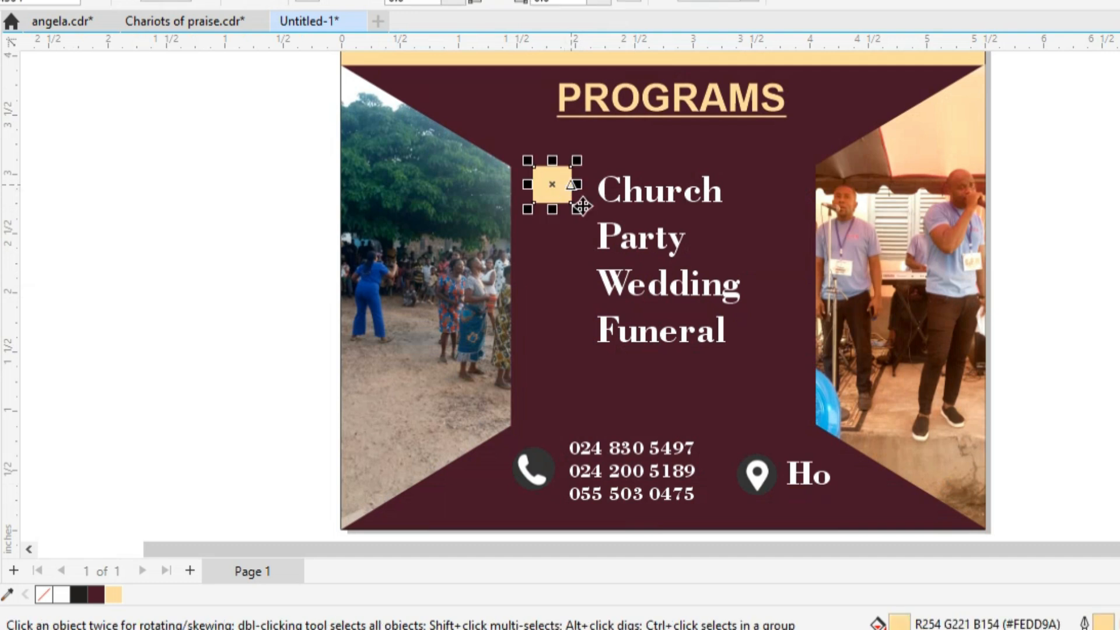
drag(578, 211, 562, 187)
click(295, 217)
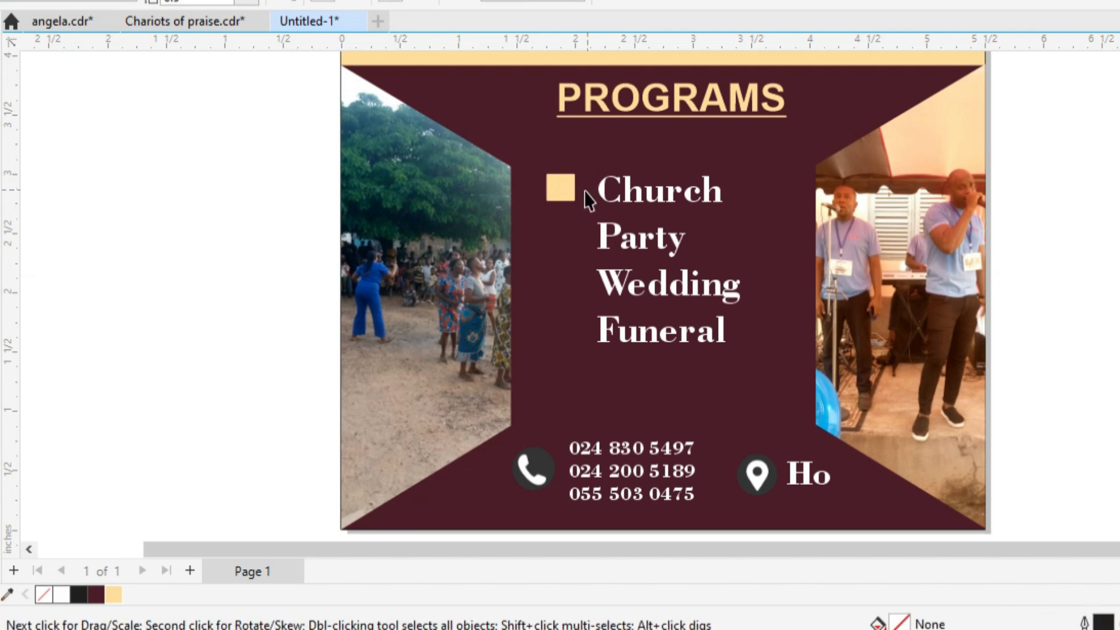
Duplicate the cream bullet at even intervals down the list, beside "Party", "Wedding" and "Funeral"
click(567, 198)
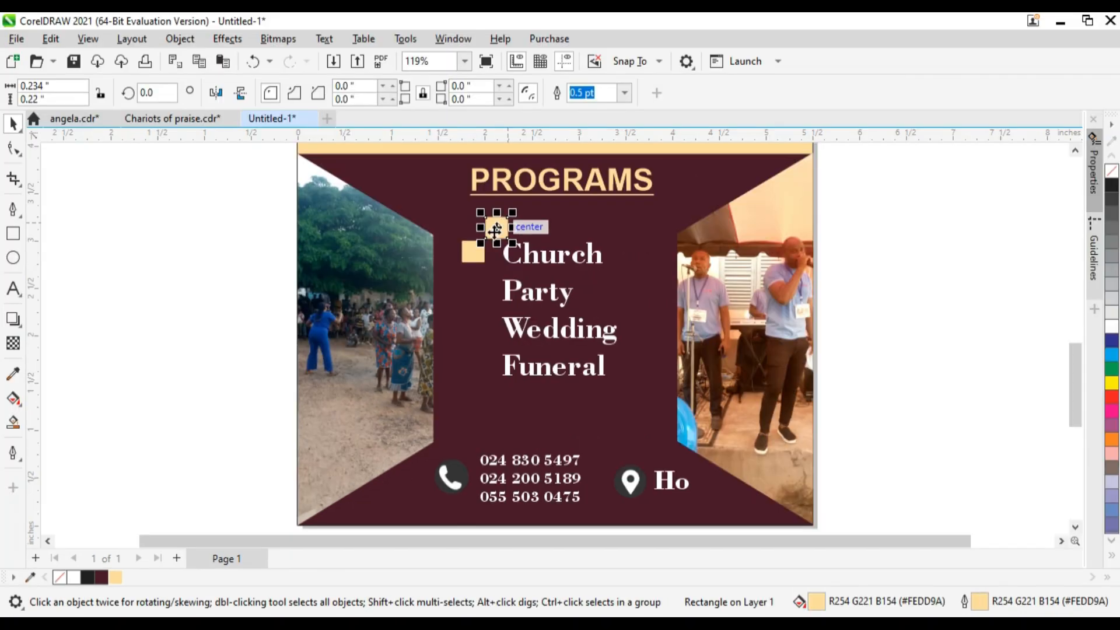
key(ctrl+d)
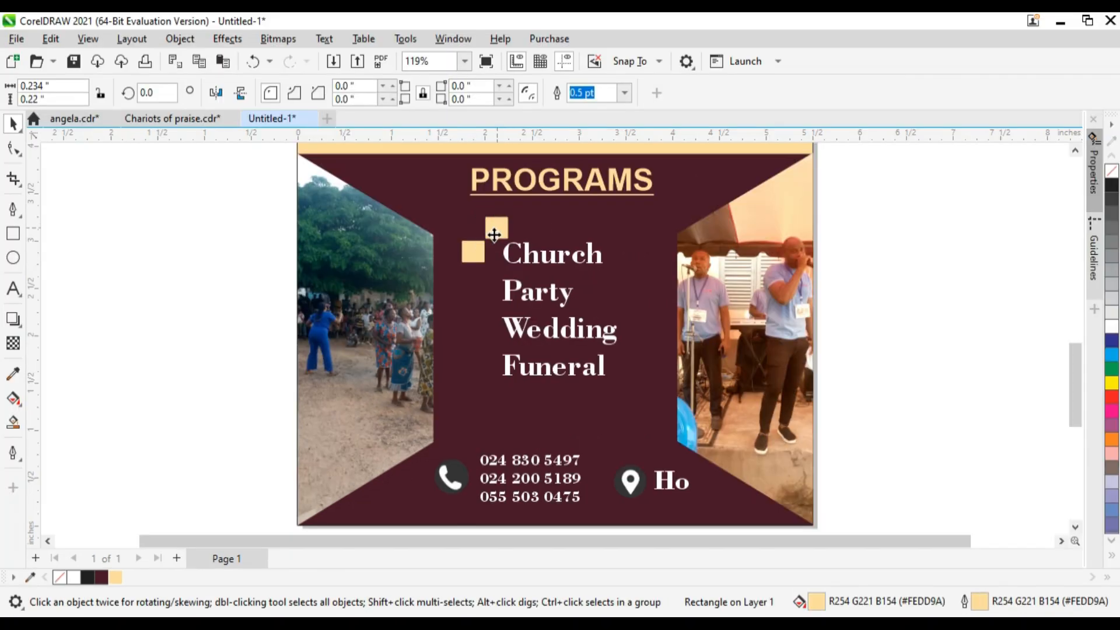
drag(474, 292, 474, 292)
key(ctrl+d)
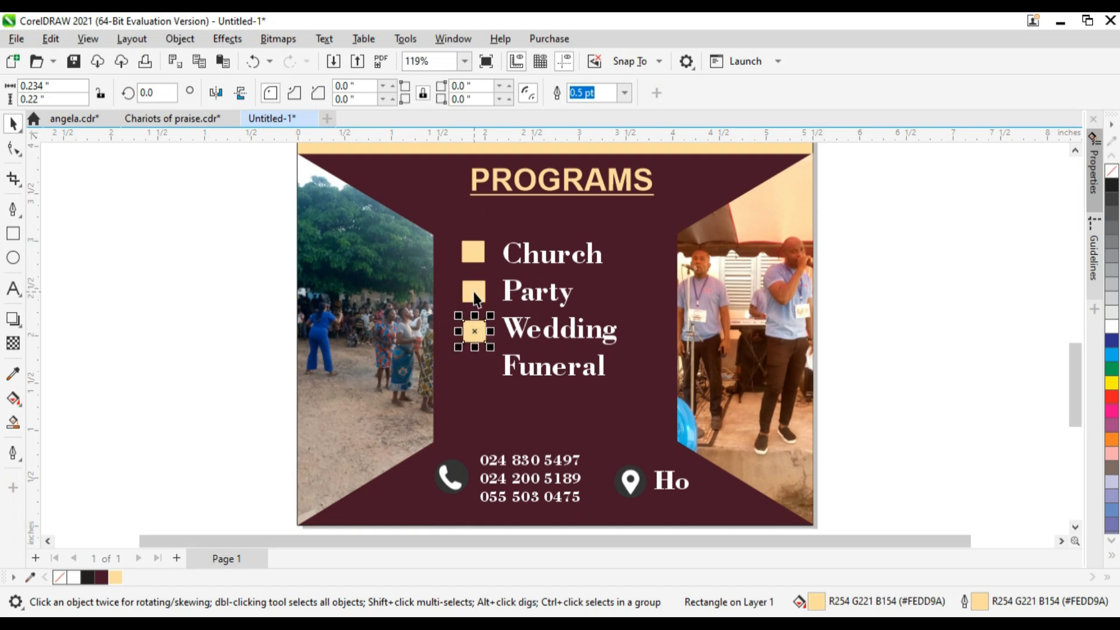
key(ctrl+d)
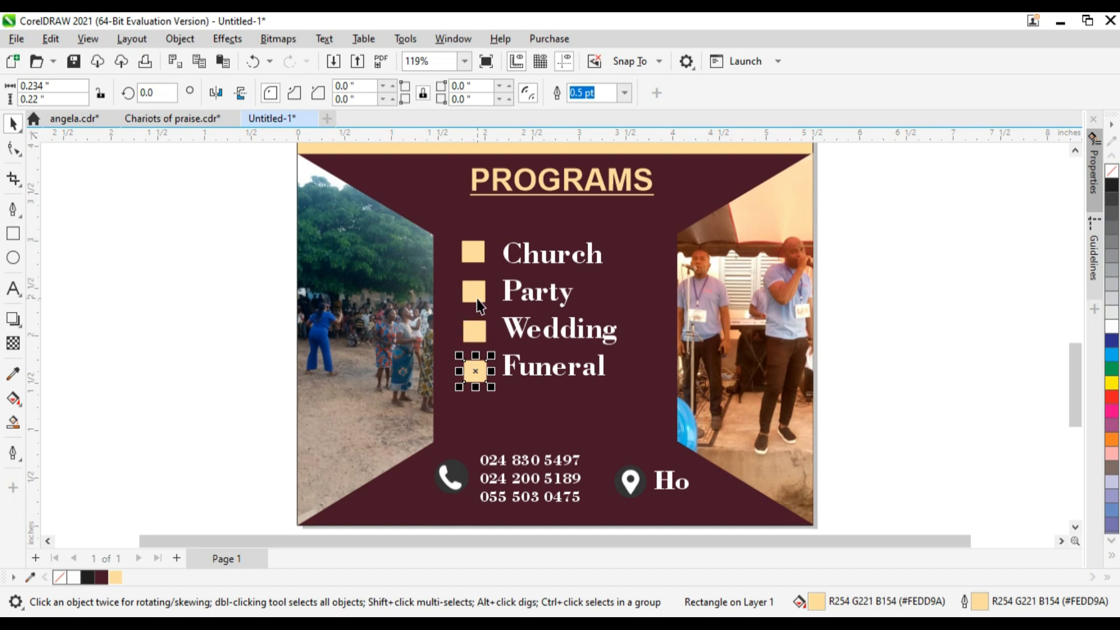
Nudge the cream bullet beside "Wedding" upward
click(474, 328)
key(Up)
key(Up)
key(Up)
key(Up)
key(Up)
key(Up)
key(Up)
key(Up)
Nudge the cream bullet beside "Funeral" up and slightly back down until it lines up with the word
click(476, 371)
key(Up)
key(Up)
key(Up)
key(Up)
key(Up)
key(Up)
key(Up)
key(Up)
key(Up)
key(Up)
key(Up)
key(Up)
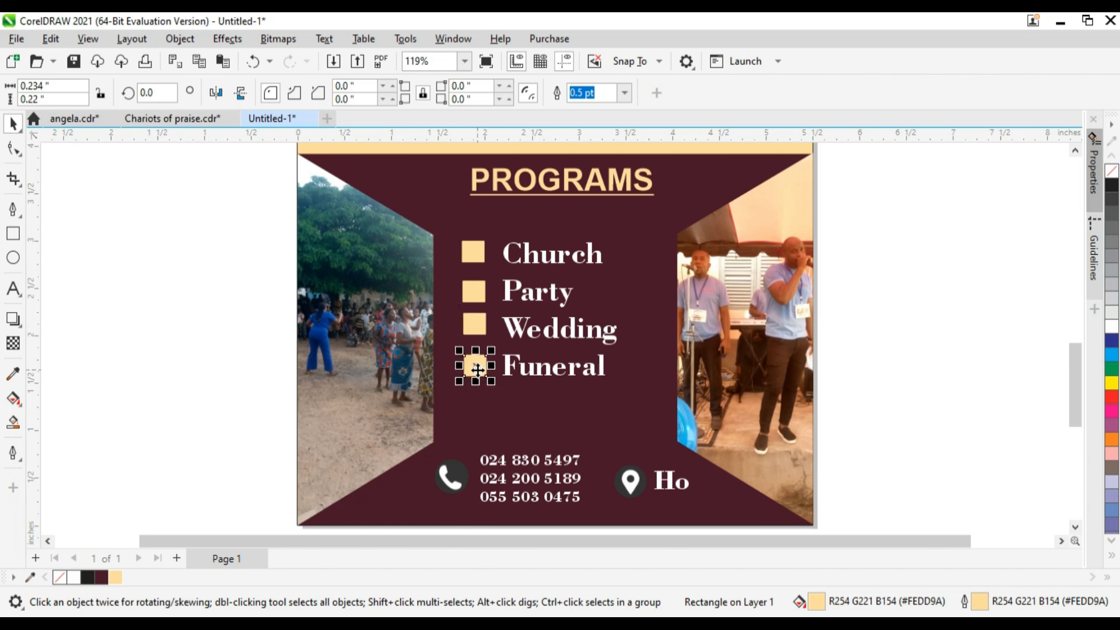
key(Up)
key(Up)
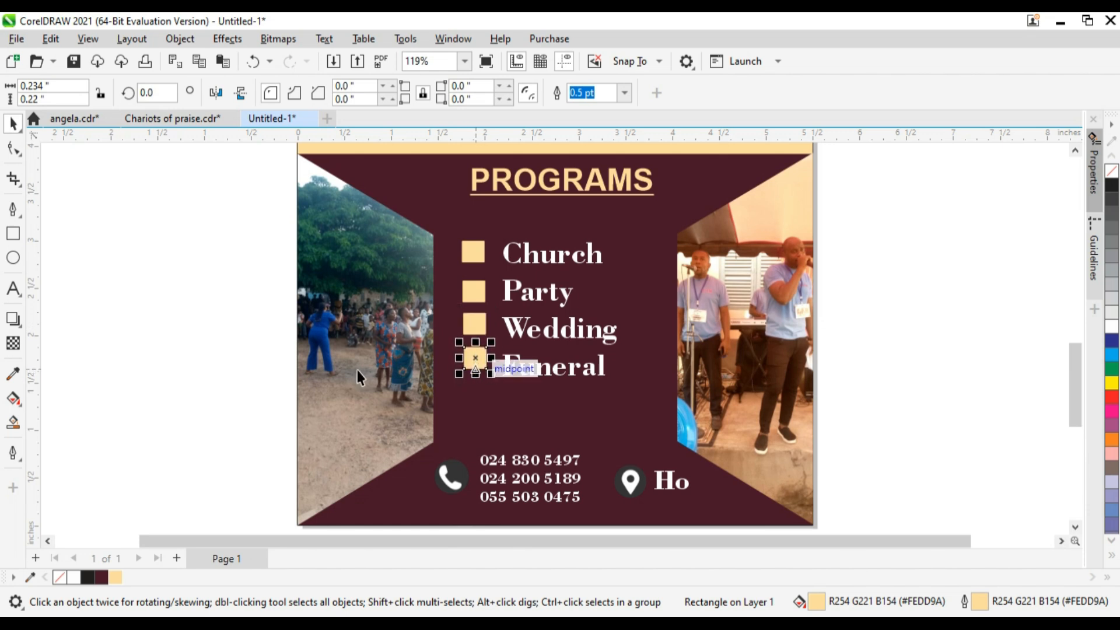
click(153, 372)
click(477, 356)
key(Down)
key(Down)
key(Down)
key(Down)
key(Down)
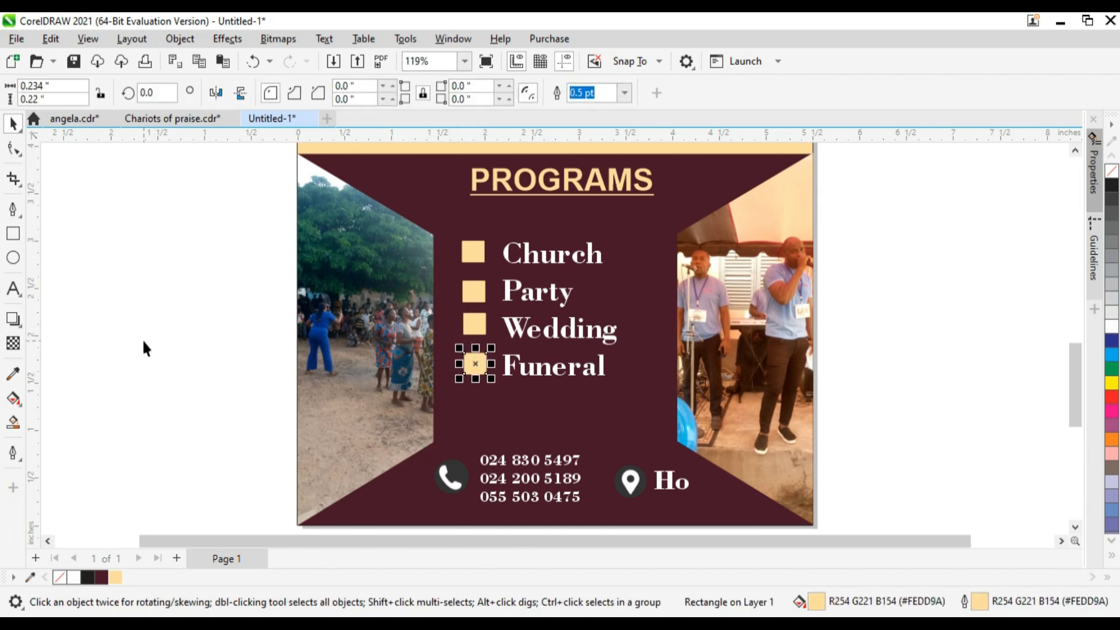
click(145, 348)
click(474, 363)
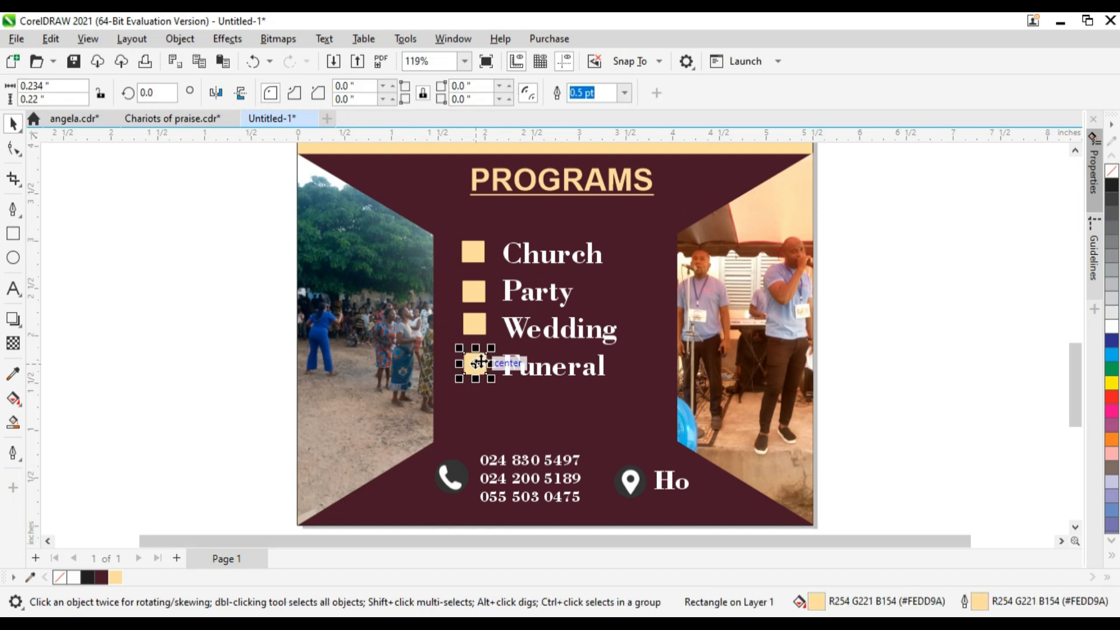
click(233, 375)
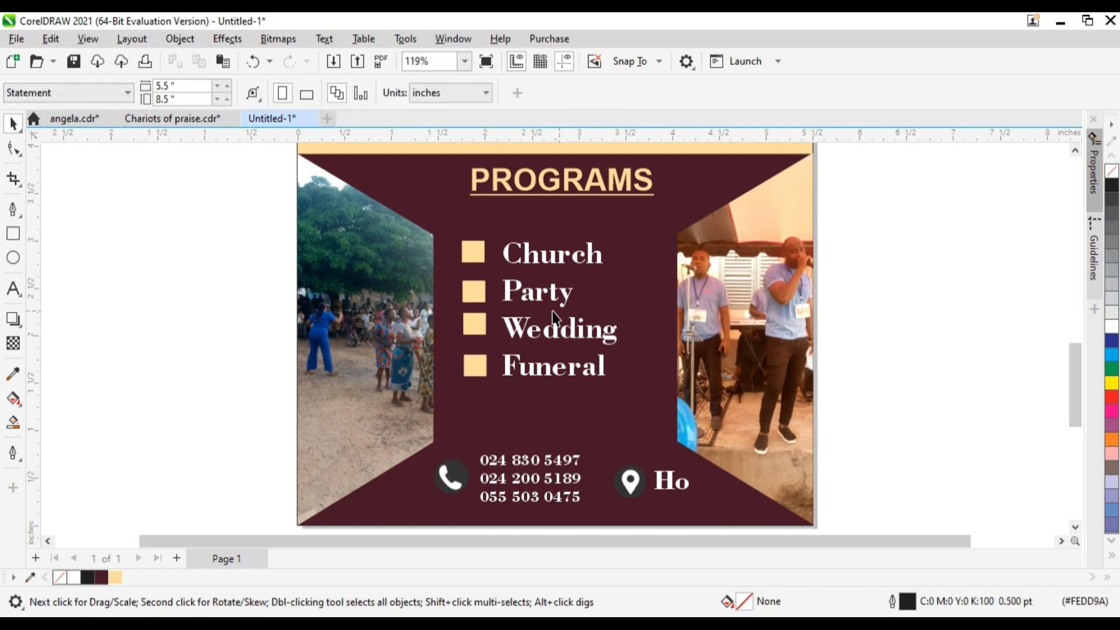
Nudge the cream bullets beside "Wedding" and "Church" slightly down to line up with their words
click(479, 328)
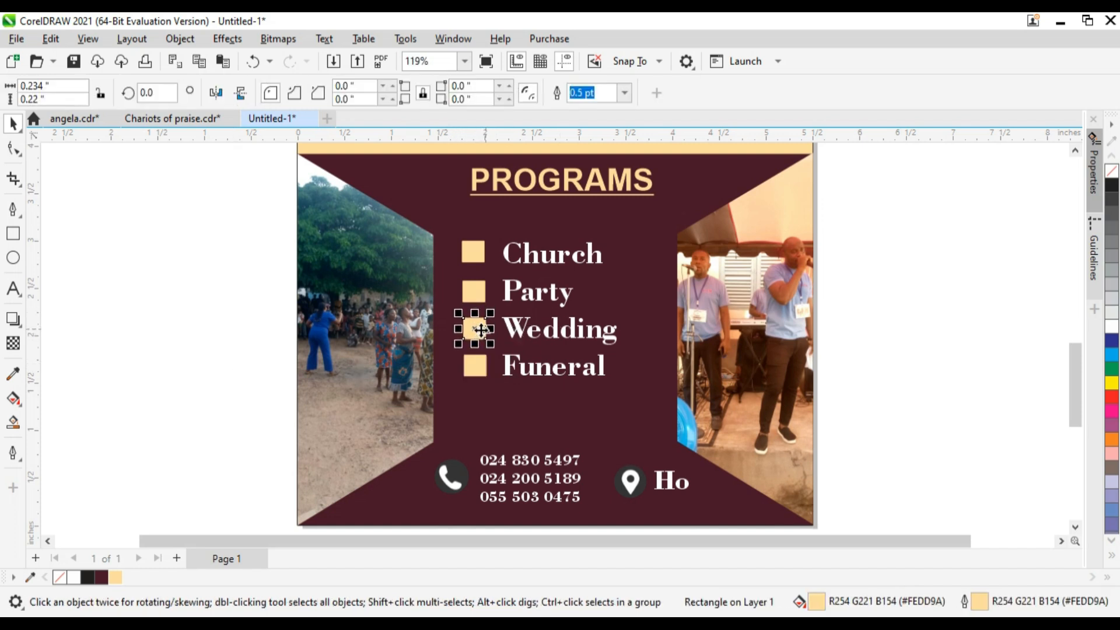
click(175, 382)
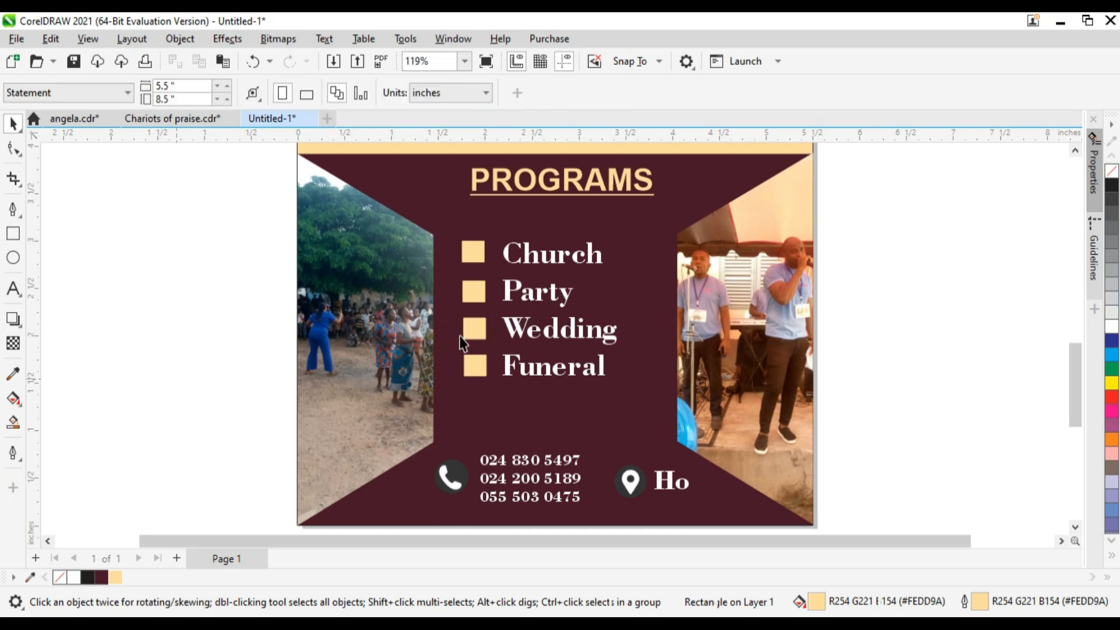
click(478, 265)
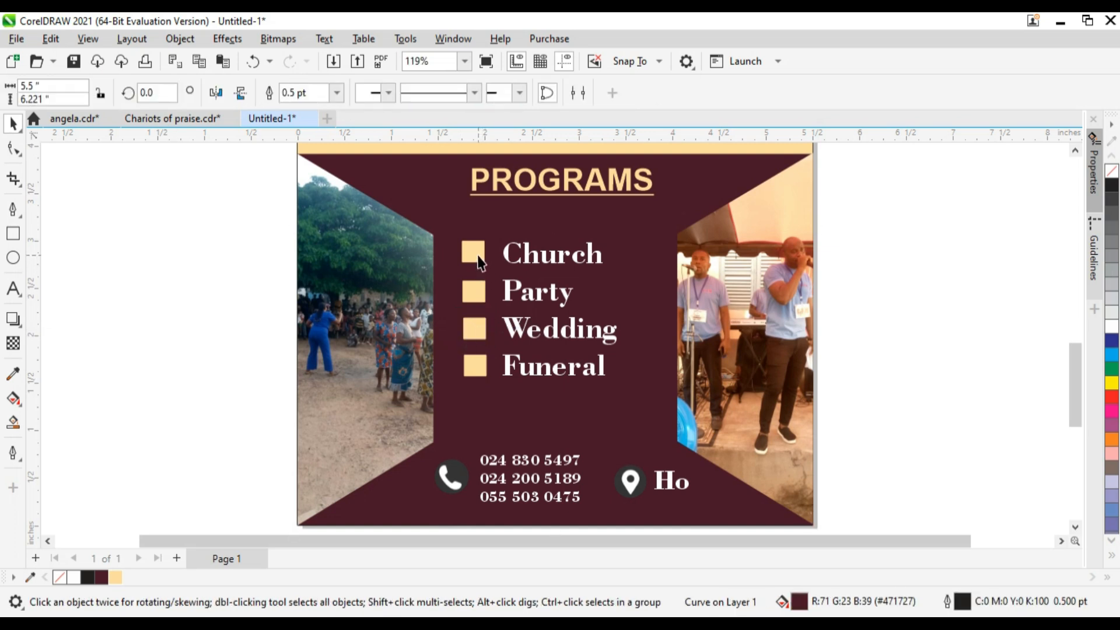
click(478, 257)
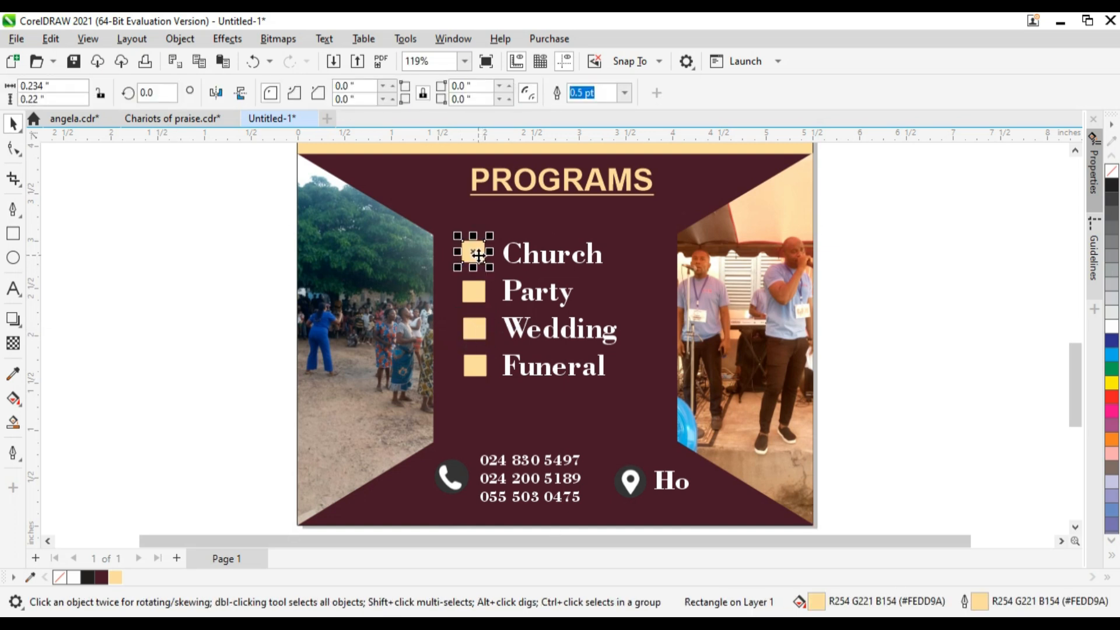
click(200, 264)
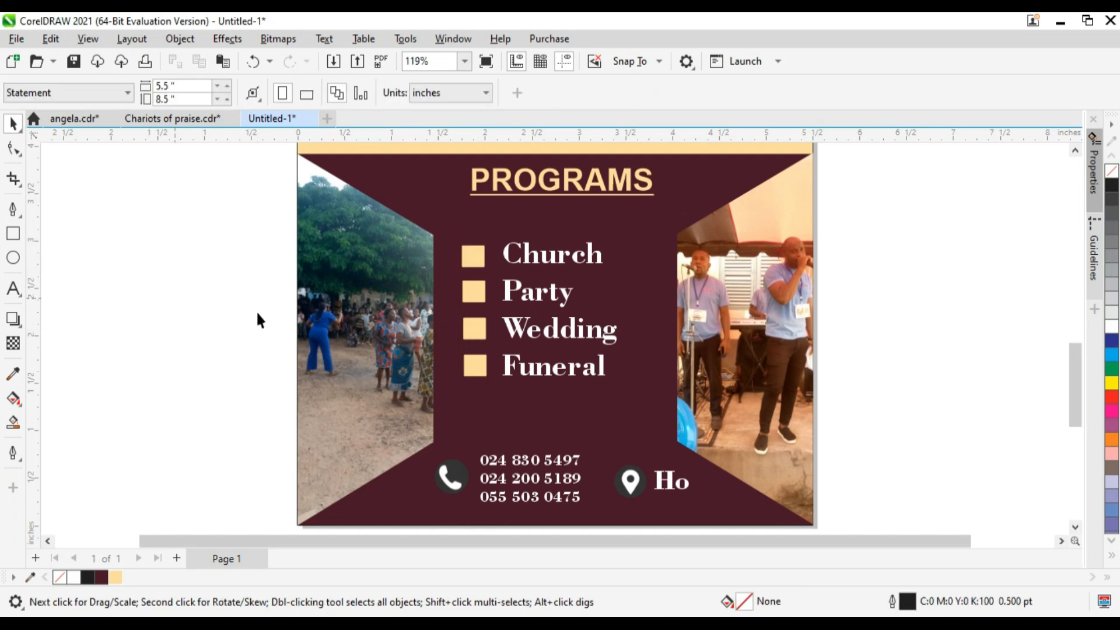
drag(41, 299, 463, 308)
click(477, 264)
click(476, 262)
click(200, 379)
click(464, 430)
key(Delete)
Change the "Chariots of praise evangelic ministry" heading to UPPERCASE
key(shift+F4)
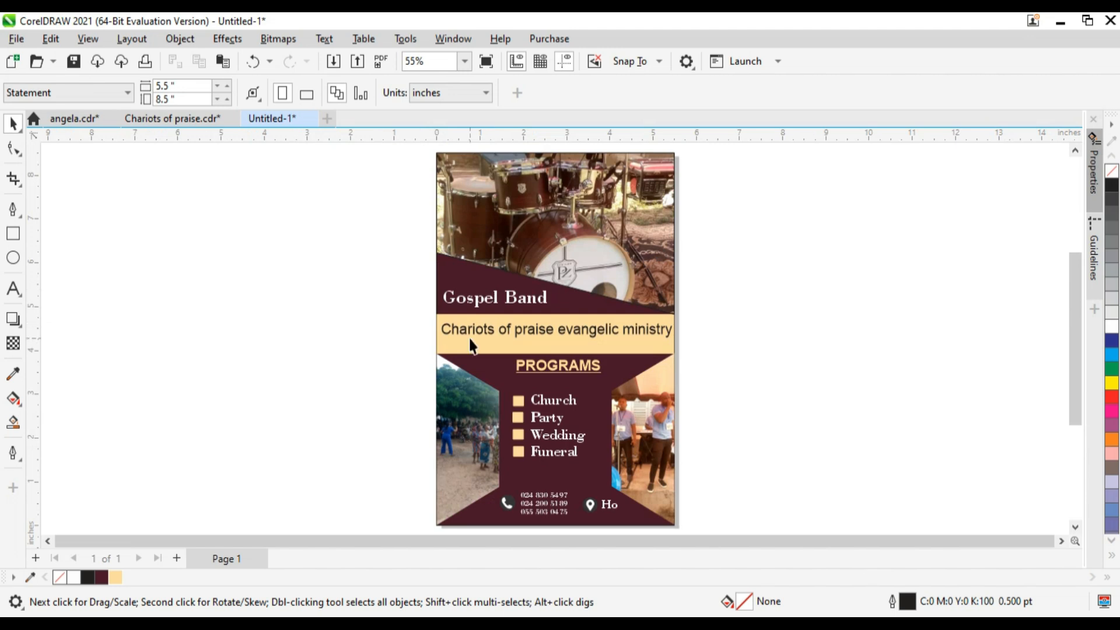
double_click(537, 335)
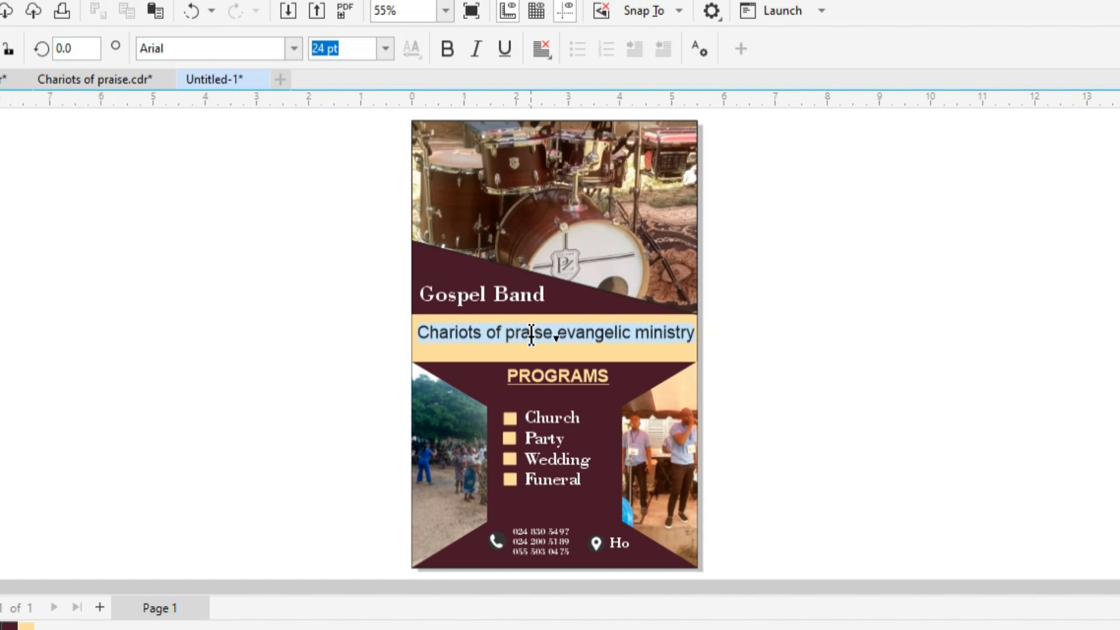
key(shift+F3)
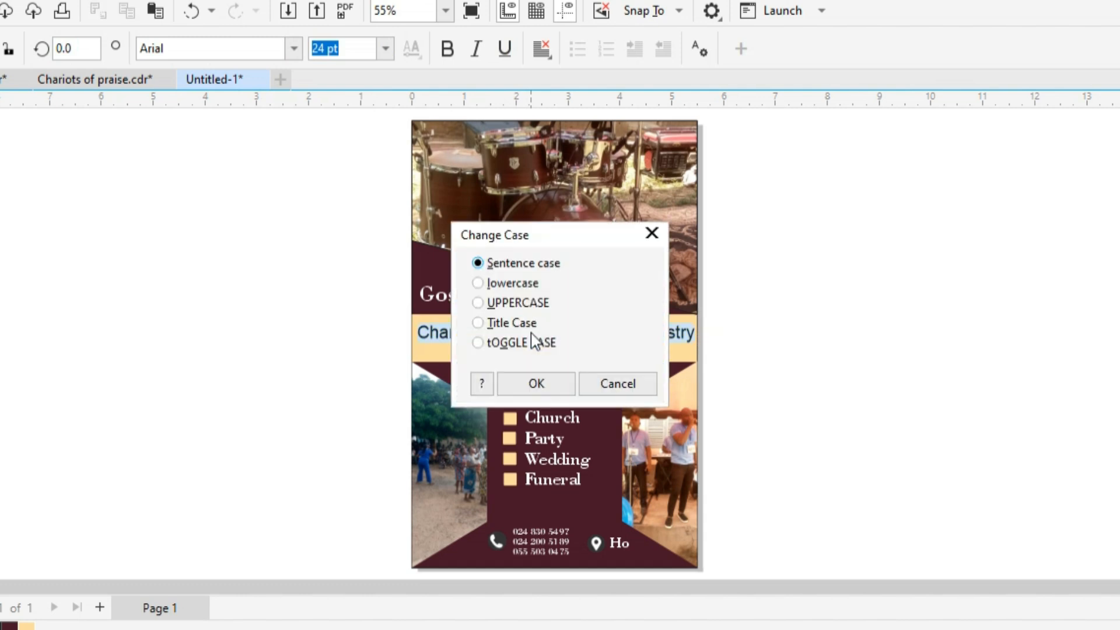
click(503, 303)
click(523, 383)
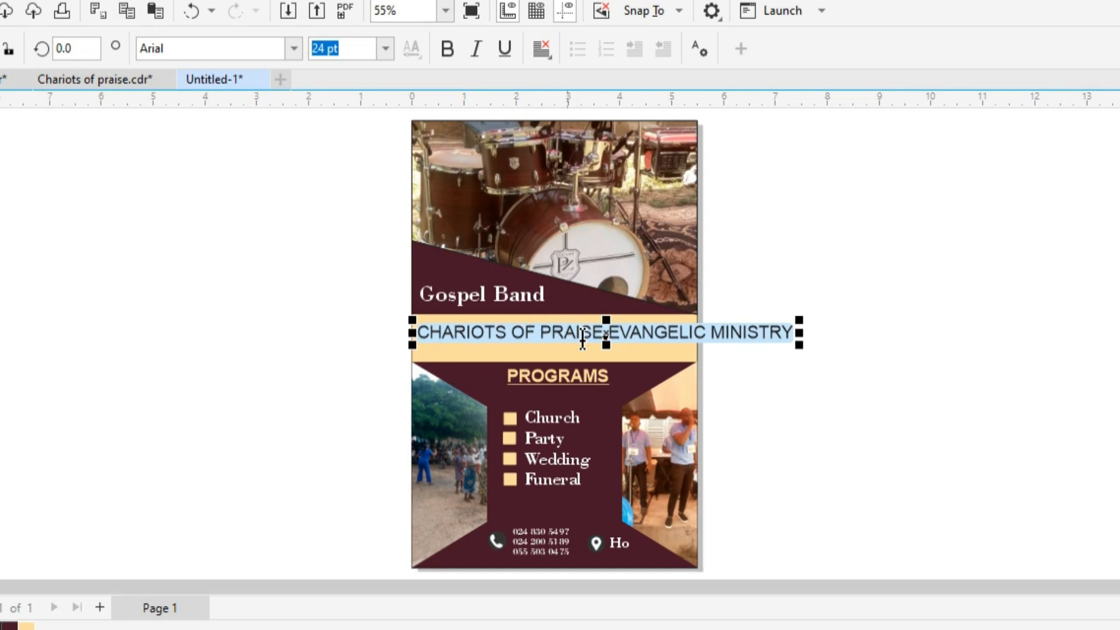
Break the heading into two lines before "EVANGELIC" and move it toward the middle of the cream band
double_click(613, 332)
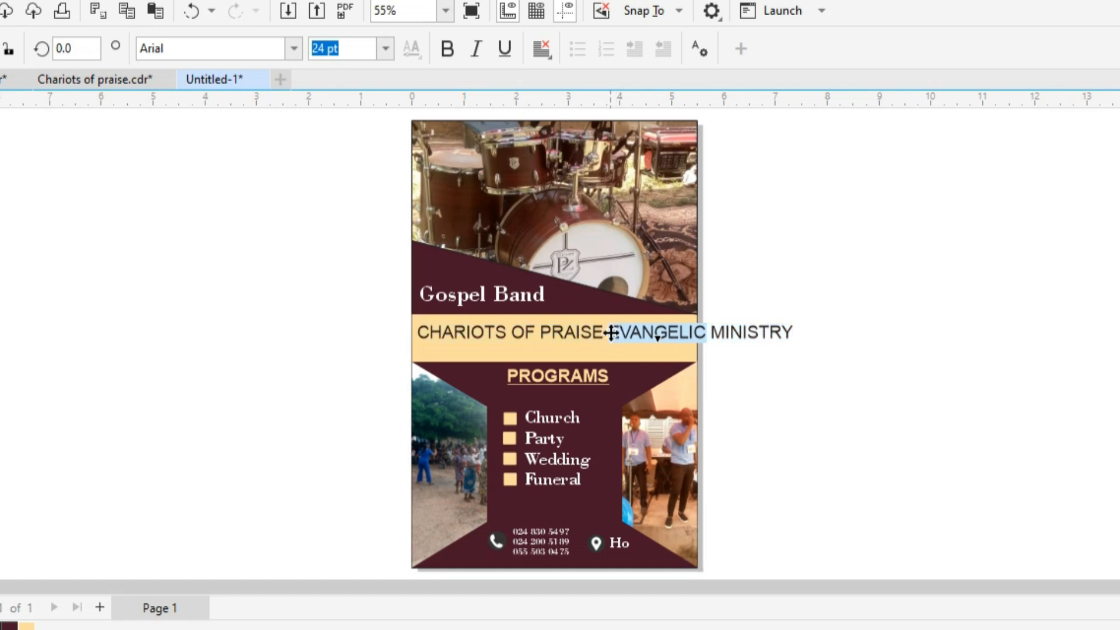
click(610, 332)
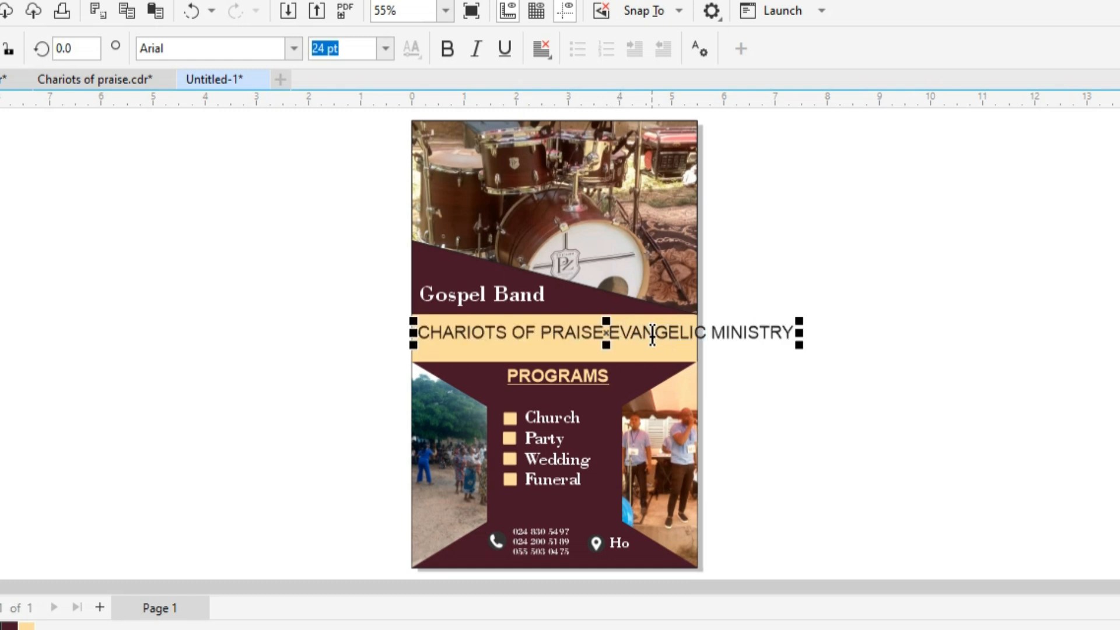
key(Return)
key(Escape)
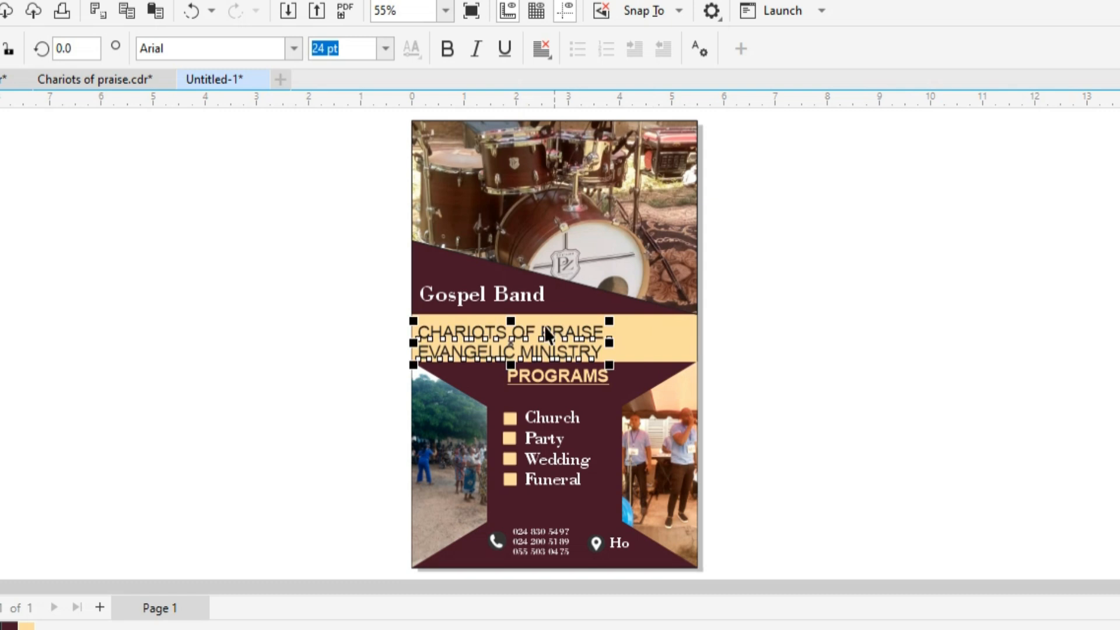
drag(542, 338, 578, 333)
Browse the font list with live previews and set the two-line heading in Zilap Sleep
click(297, 50)
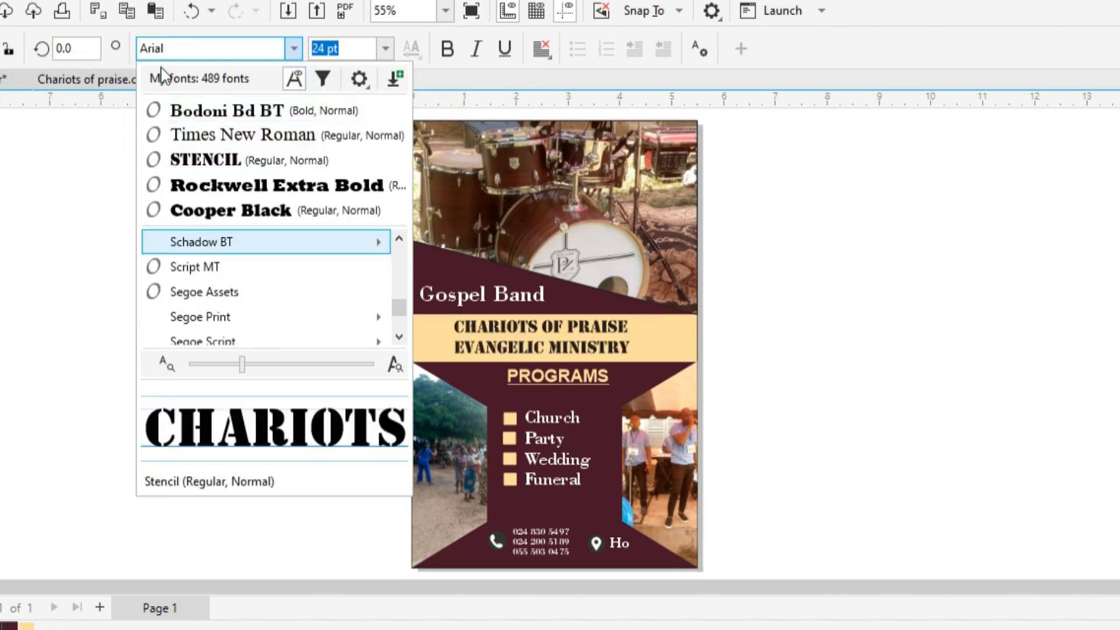
click(200, 49)
text(s)
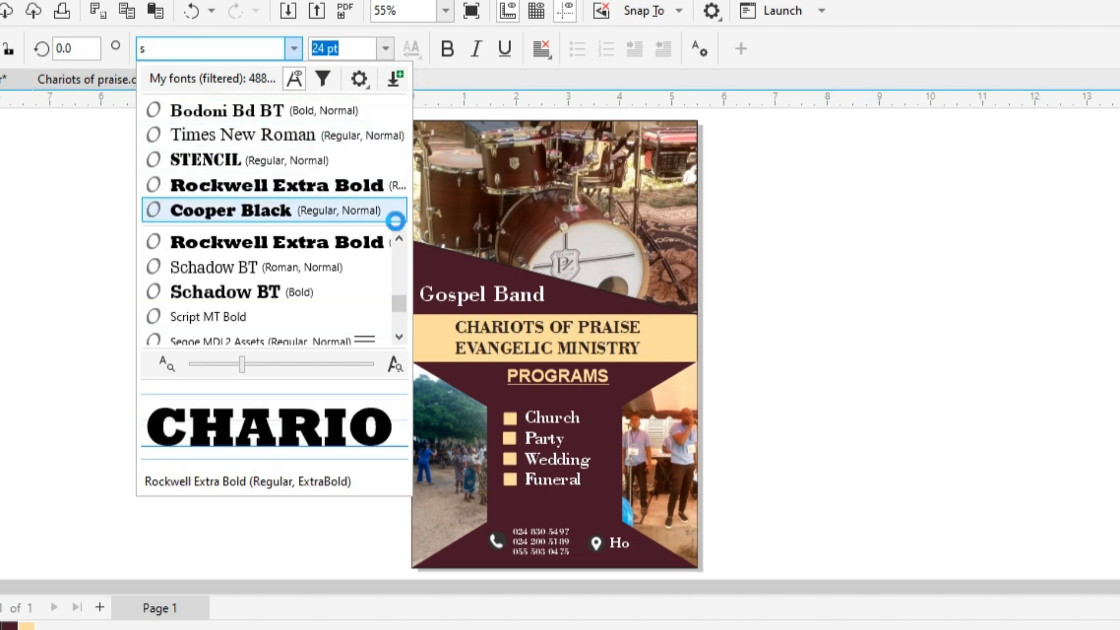
scroll(397, 271, up, 3)
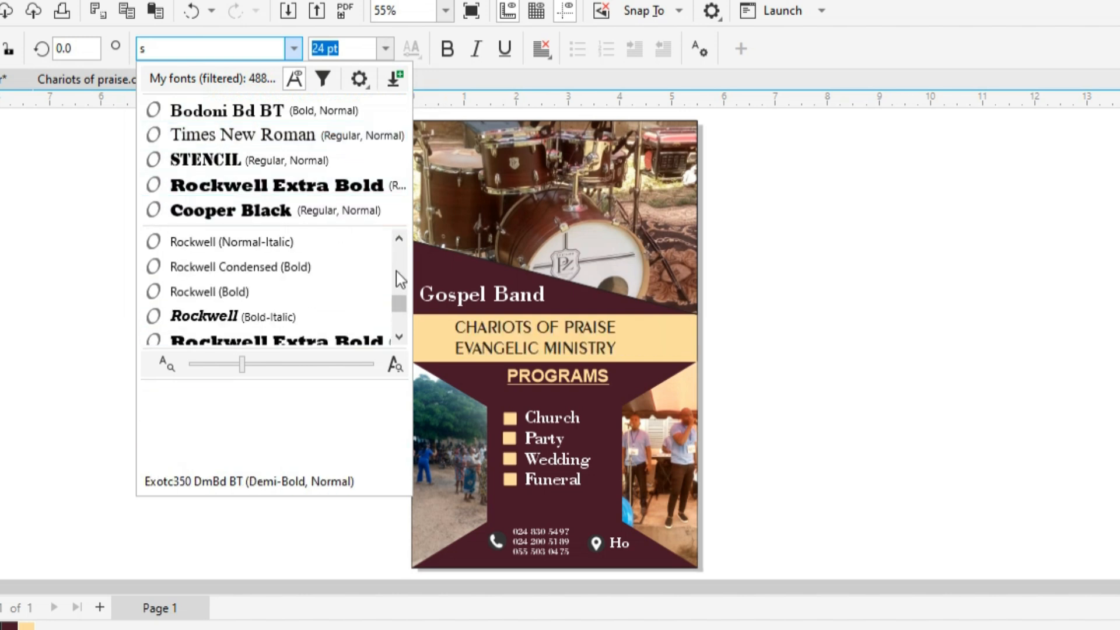
scroll(402, 288, up, 5)
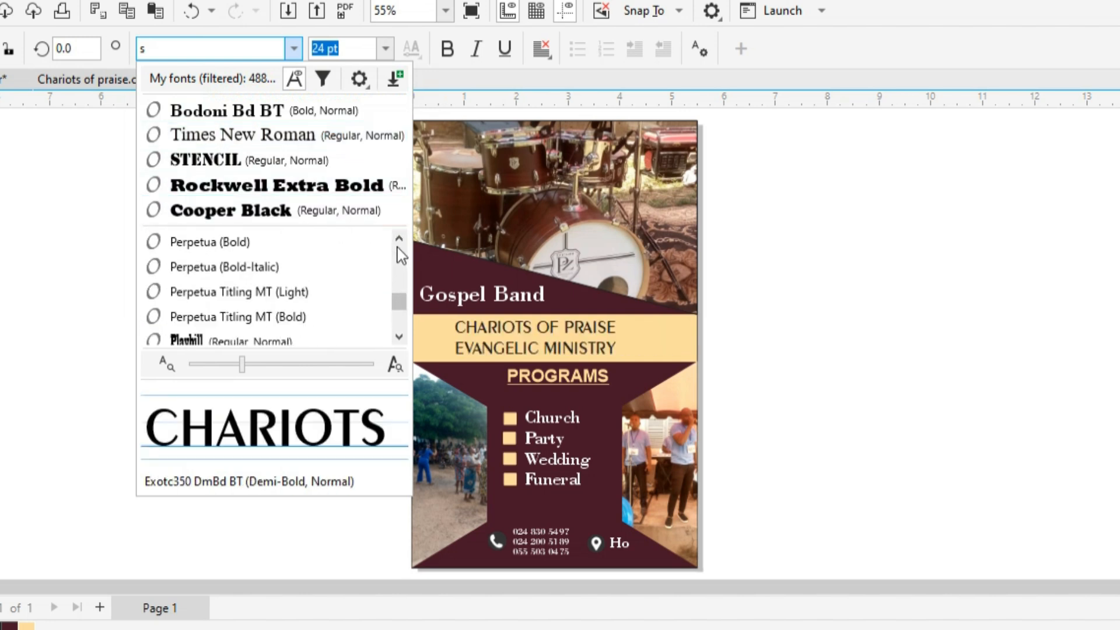
drag(400, 301, 407, 329)
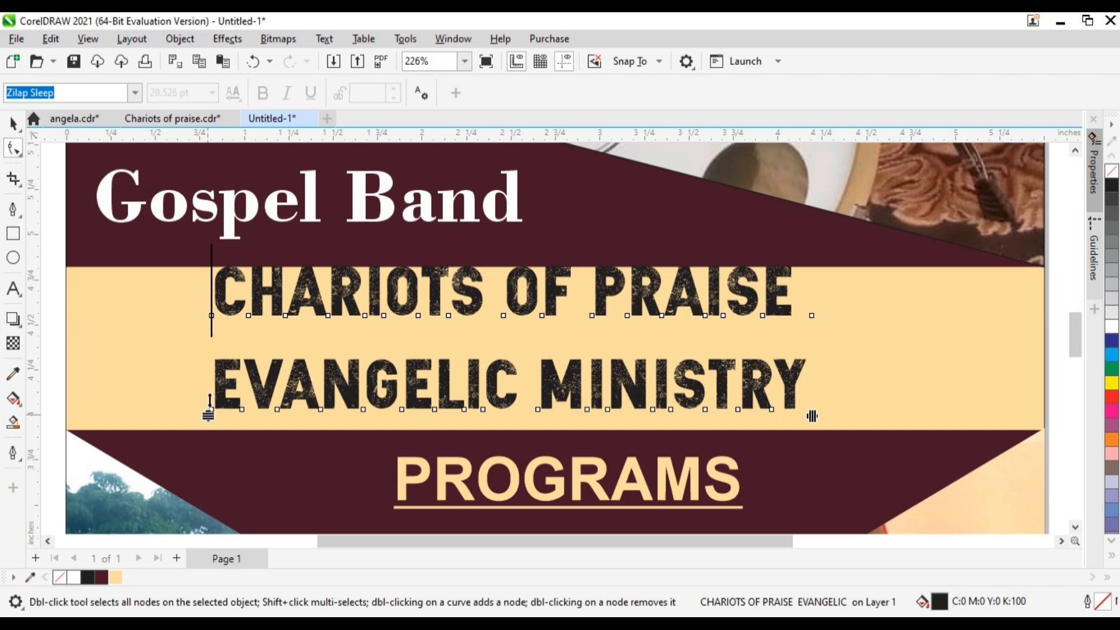
Tighten the heading's line spacing and enlarge the text to about 34 pt within the cream band
drag(209, 414, 212, 350)
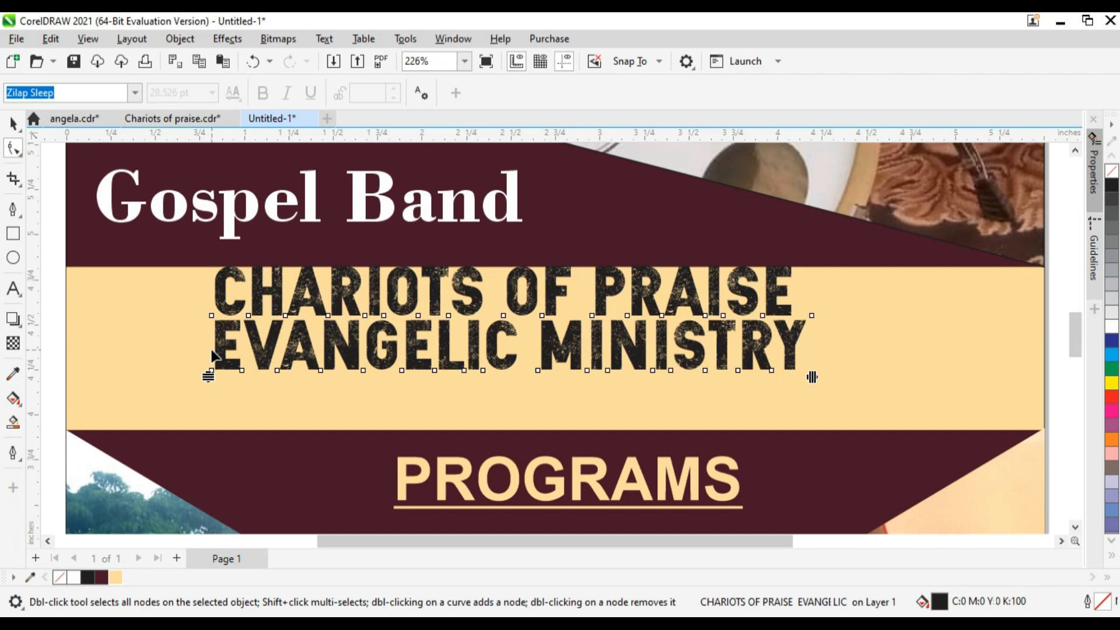
click(12, 121)
drag(576, 350, 648, 375)
drag(884, 397, 1008, 433)
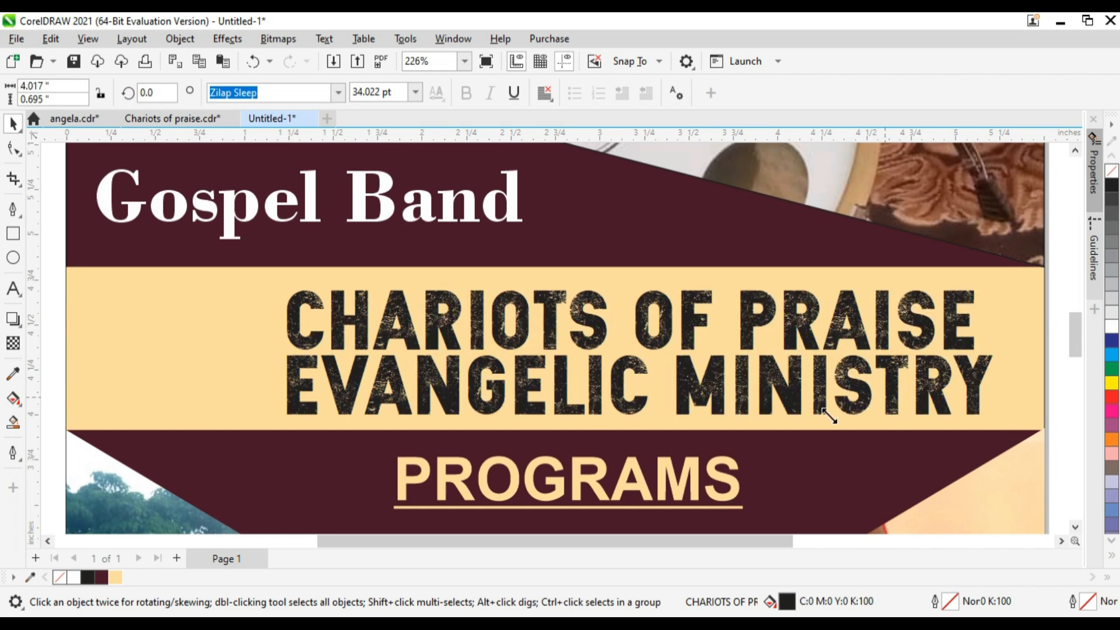